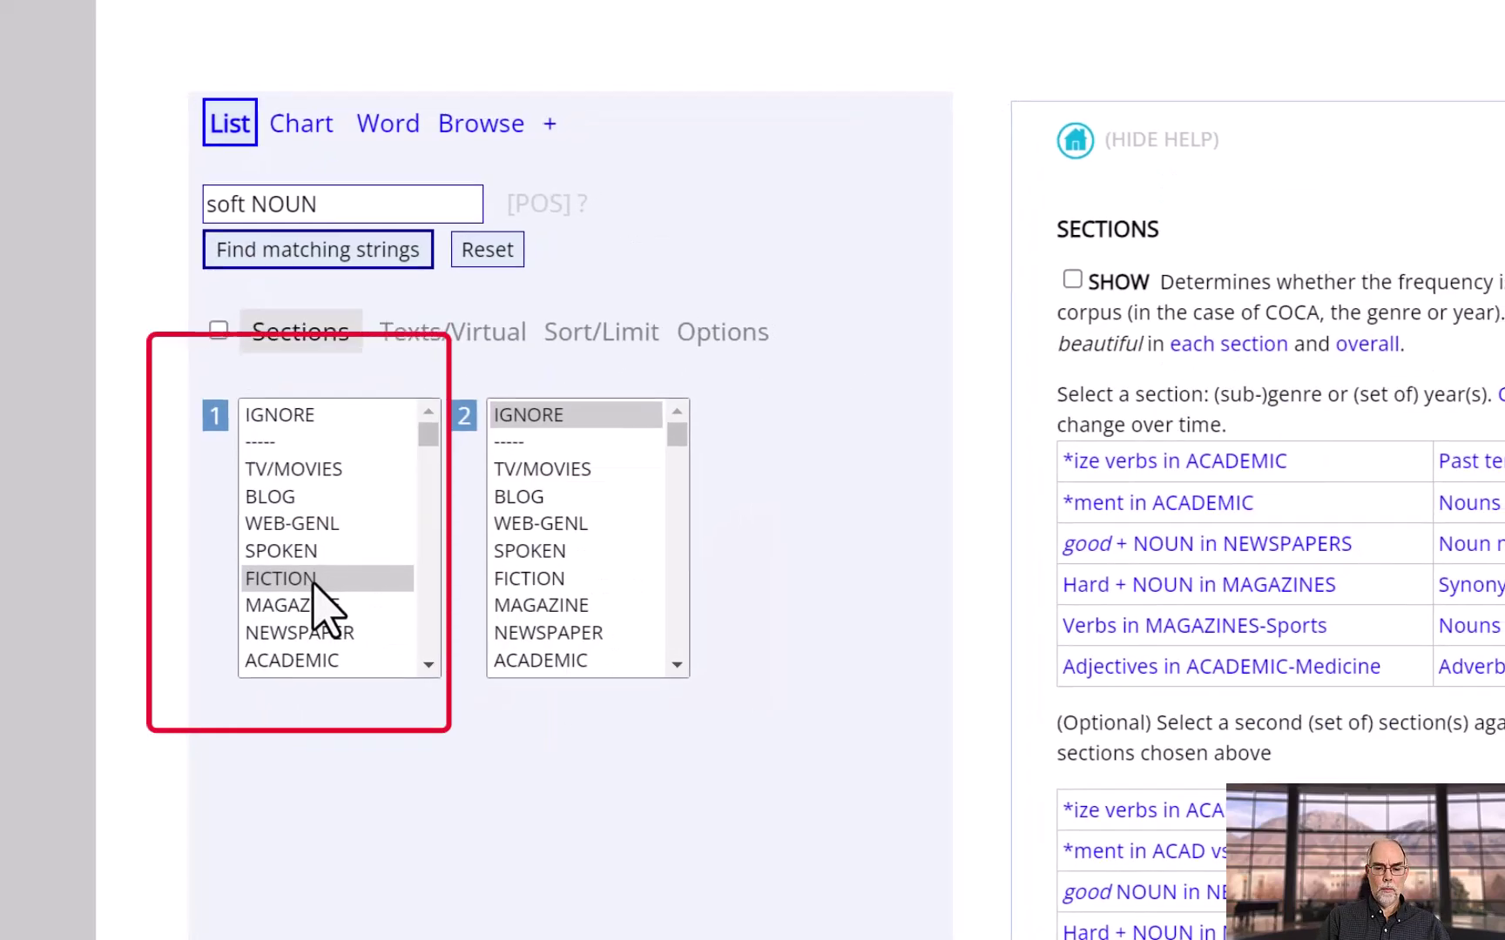
Restrict the soft NOUN search to FICTION and list its soft + noun frequencies
{"action": "left_click", "coordinate": [388, 637]}
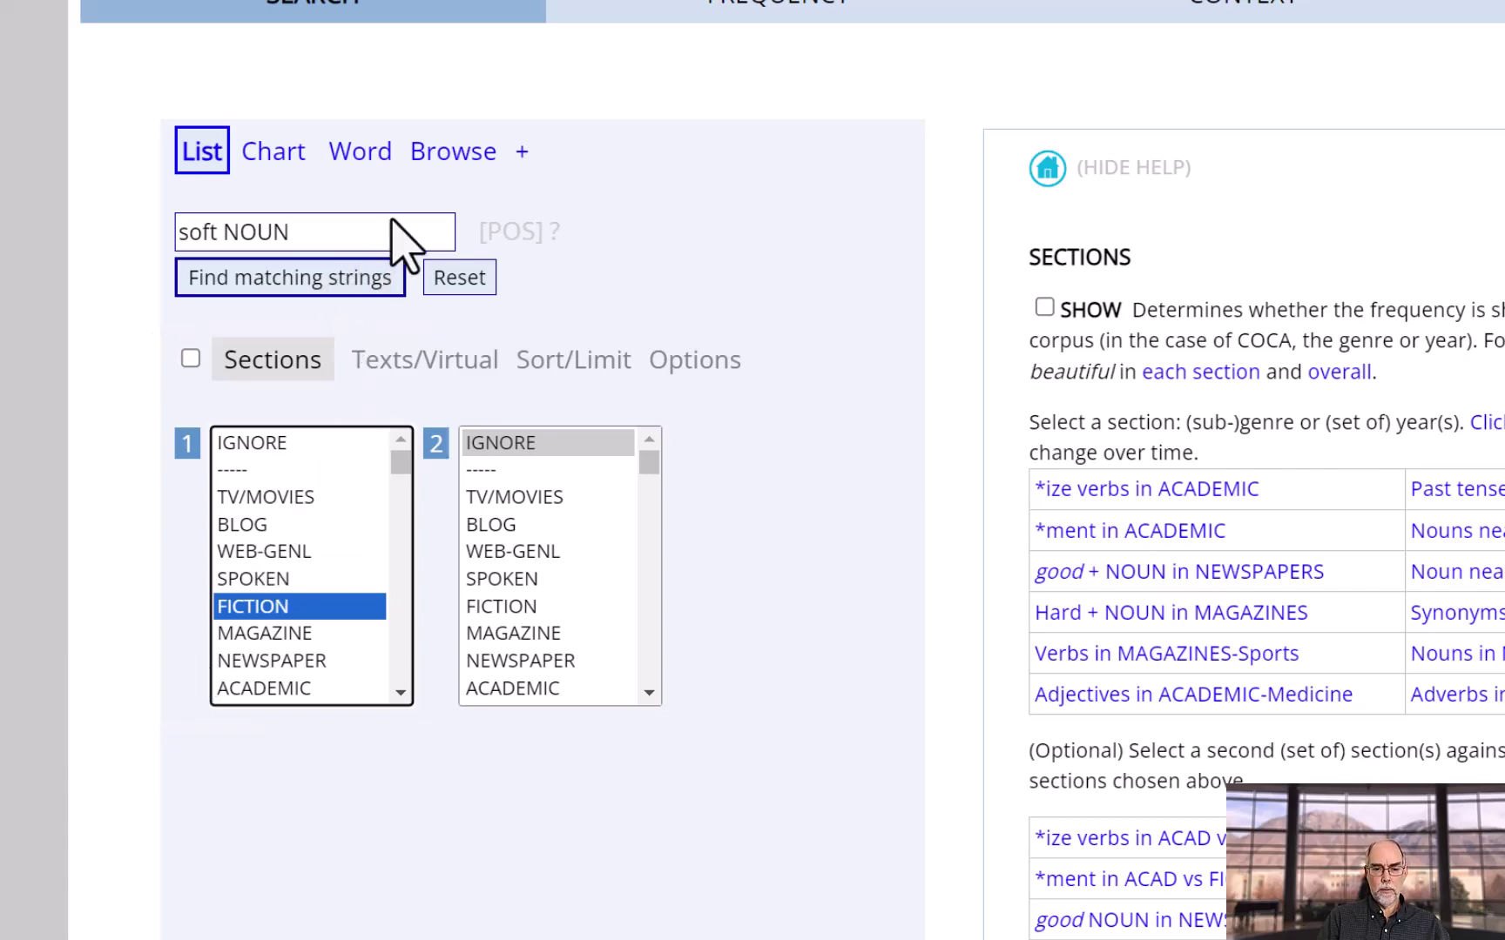
{"action": "left_click", "coordinate": [340, 277]}
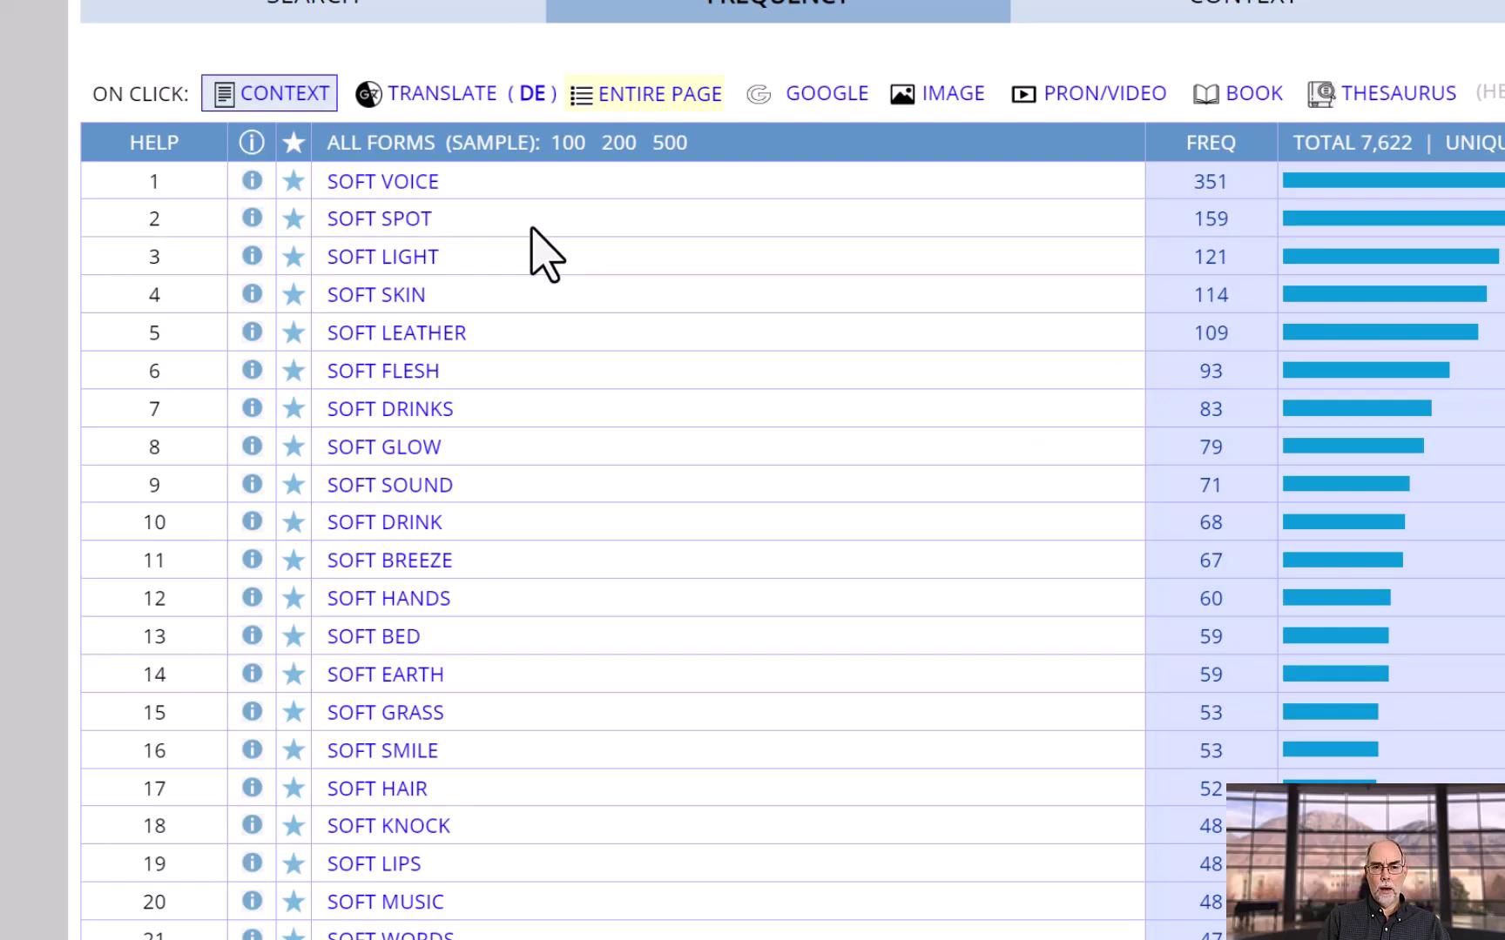
View SOFT LIGHT examples in context, then reselect FICTION as the search section
{"action": "left_click", "coordinate": [415, 260]}
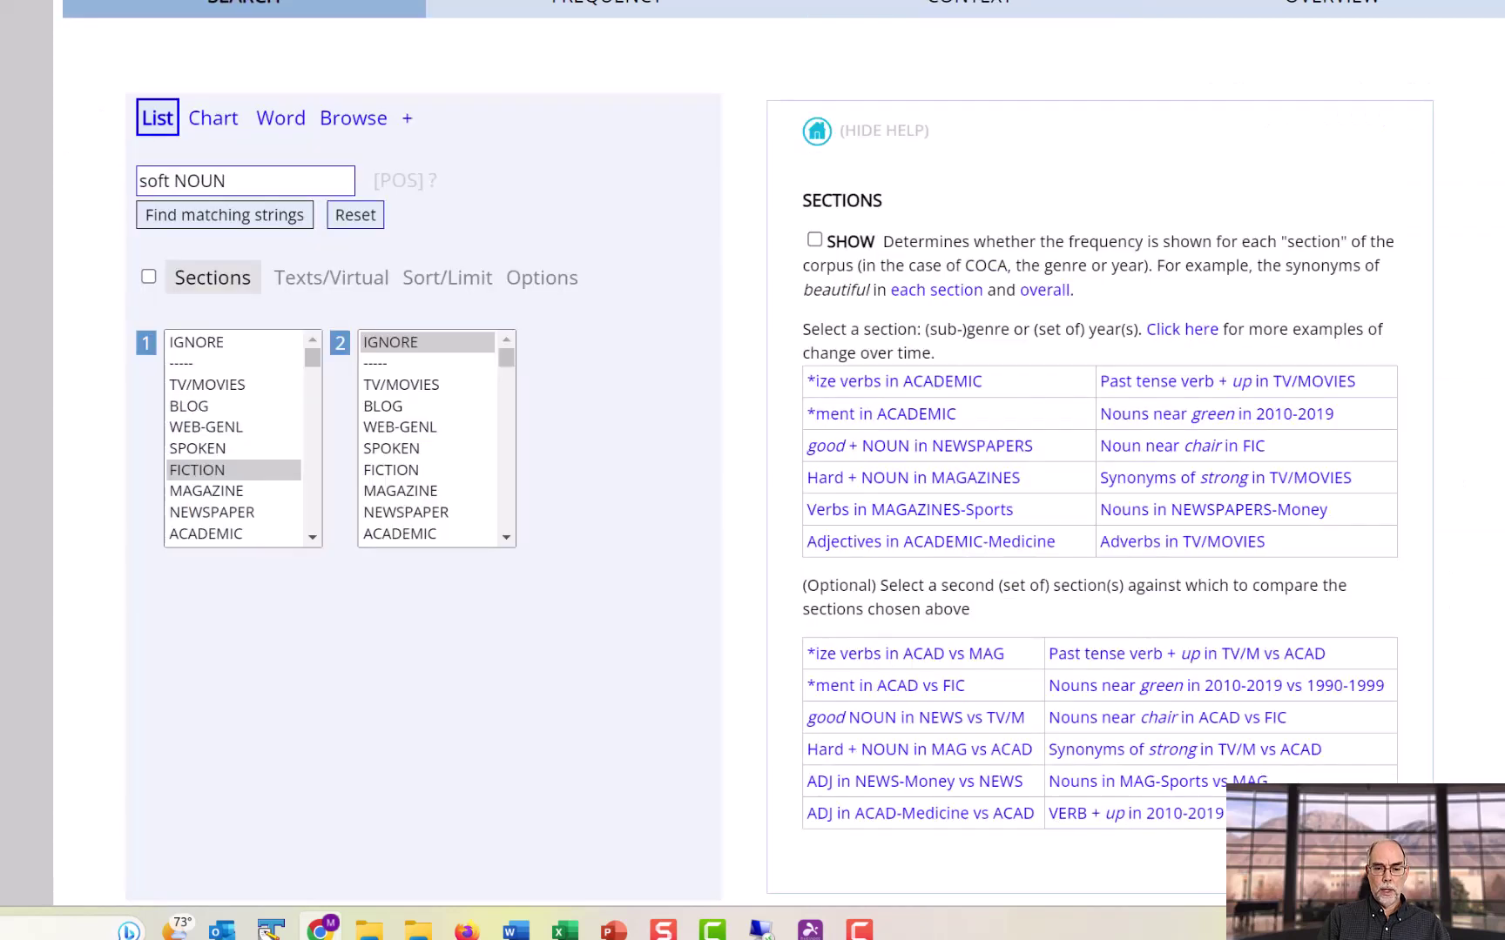
{"action": "left_click", "coordinate": [197, 470]}
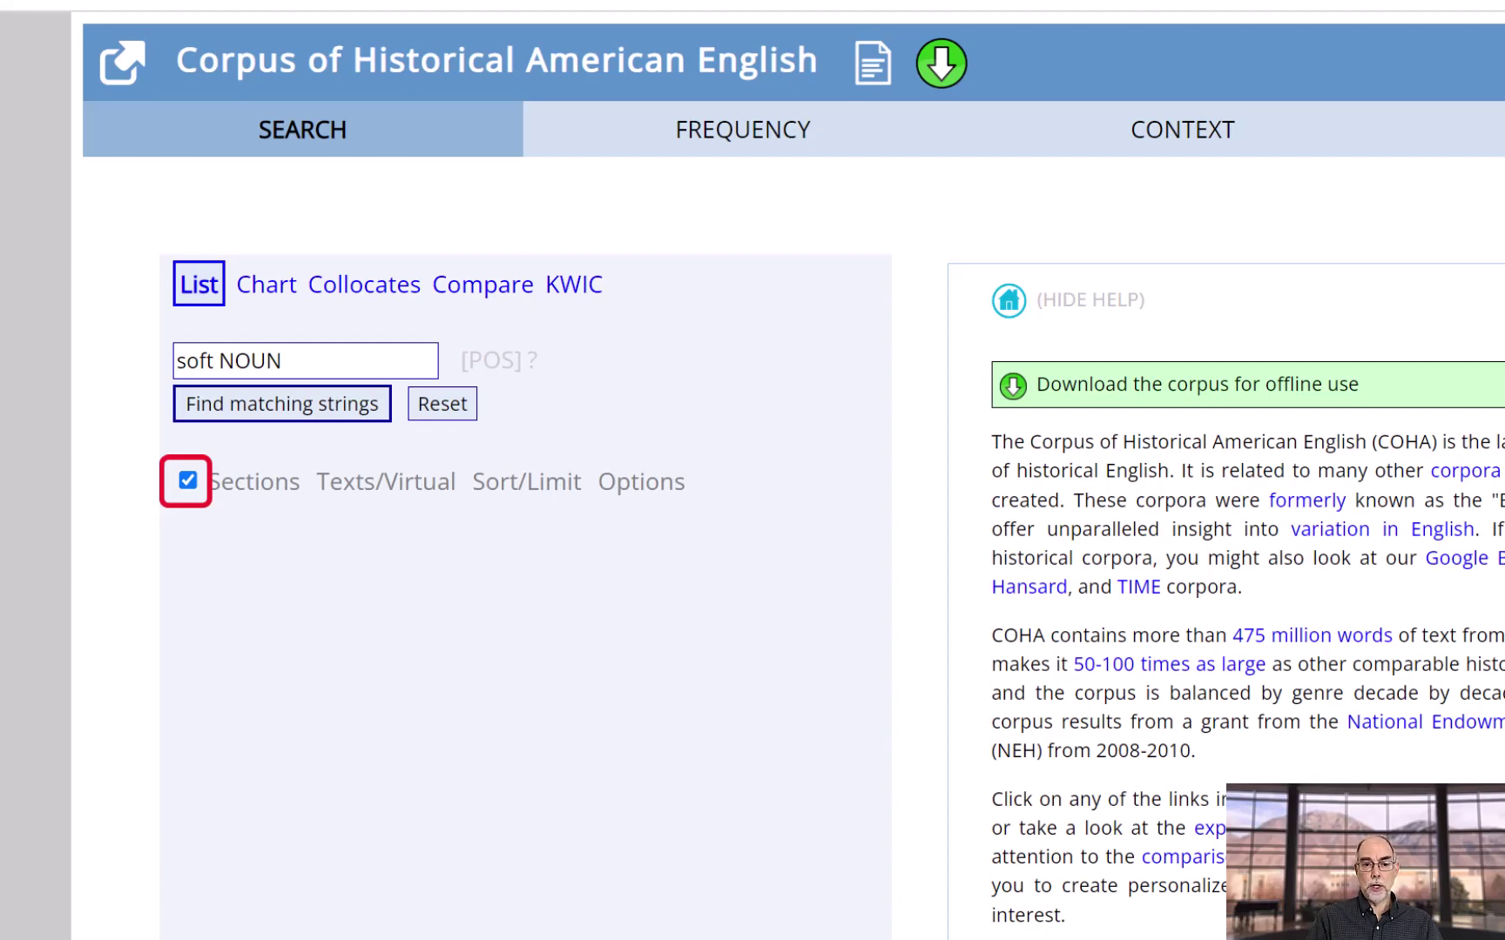
List soft NOUN frequencies by decade and open the 1960 SOFT DRINKS concordance lines
{"action": "left_click", "coordinate": [743, 129]}
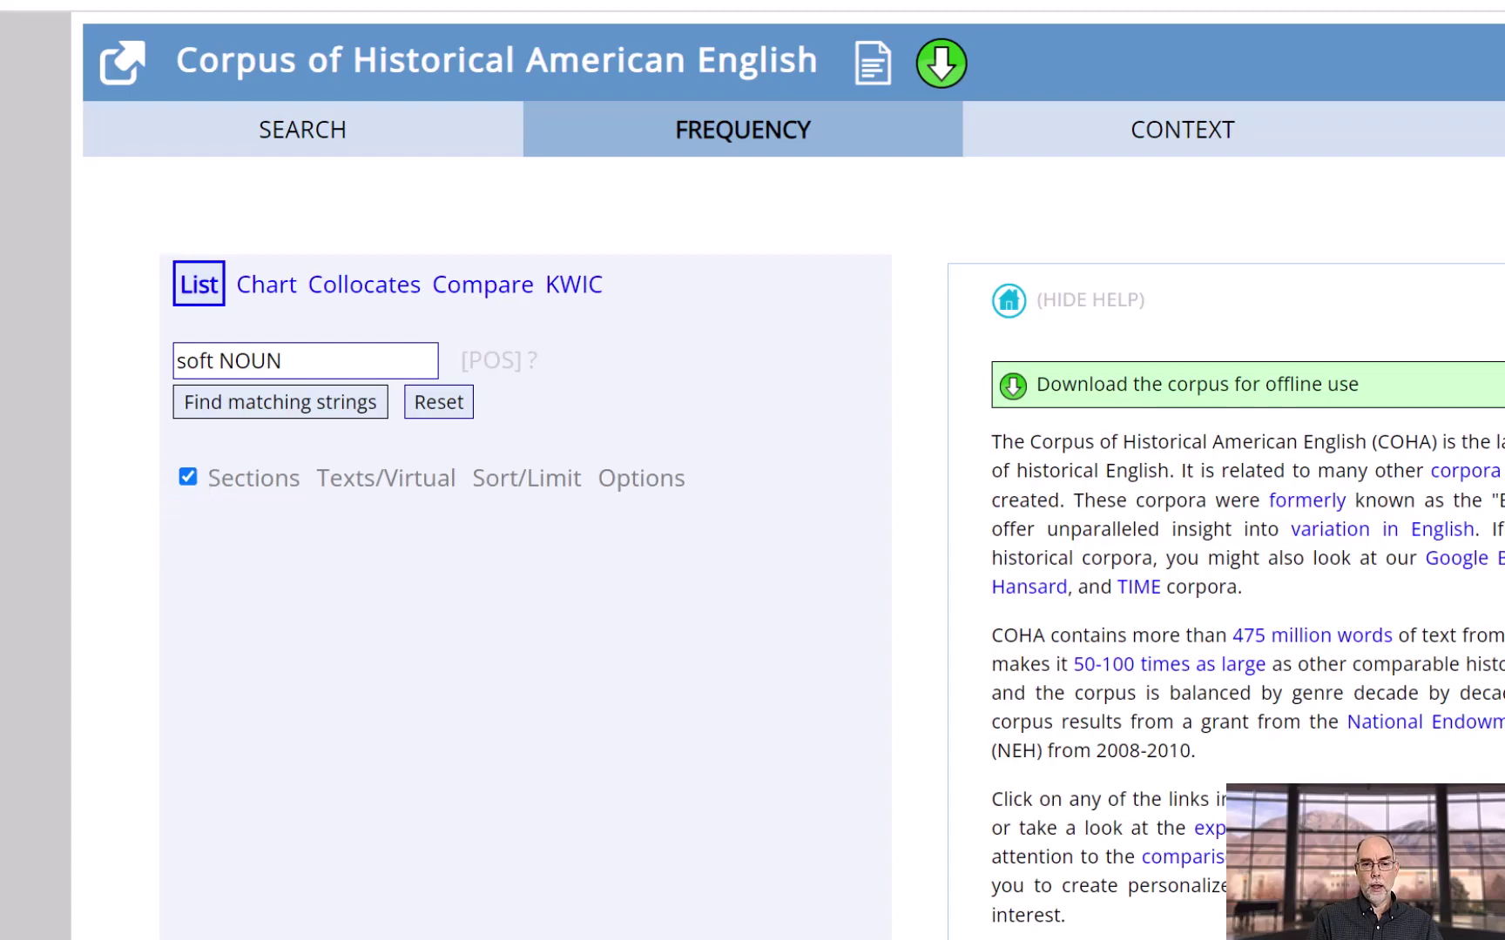
{"action": "key", "text": "Return"}
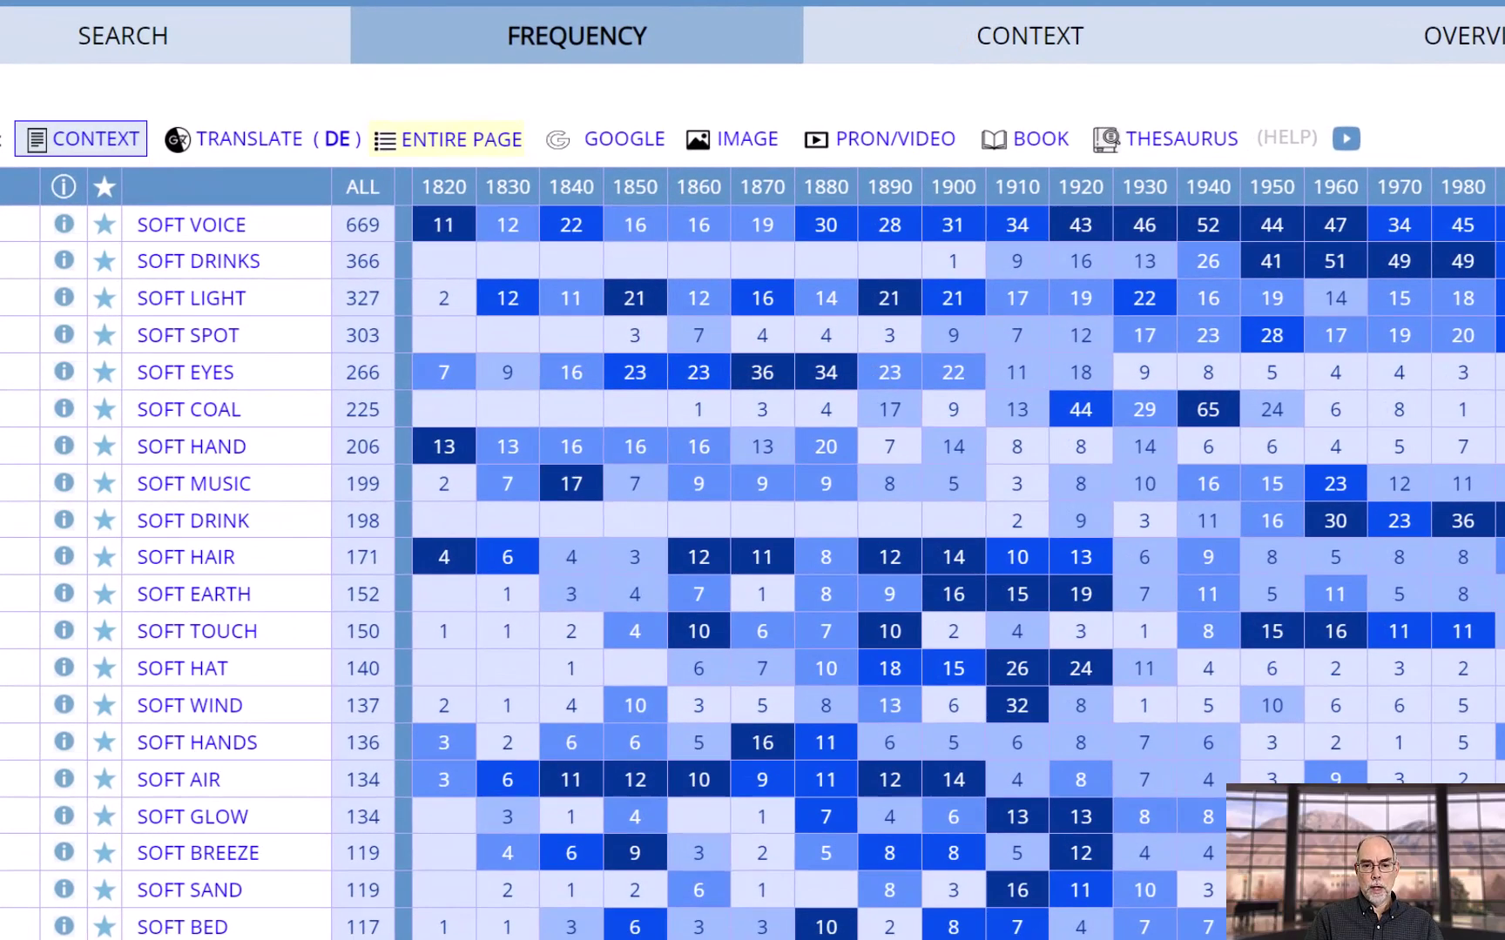
{"action": "left_click", "coordinate": [1335, 261]}
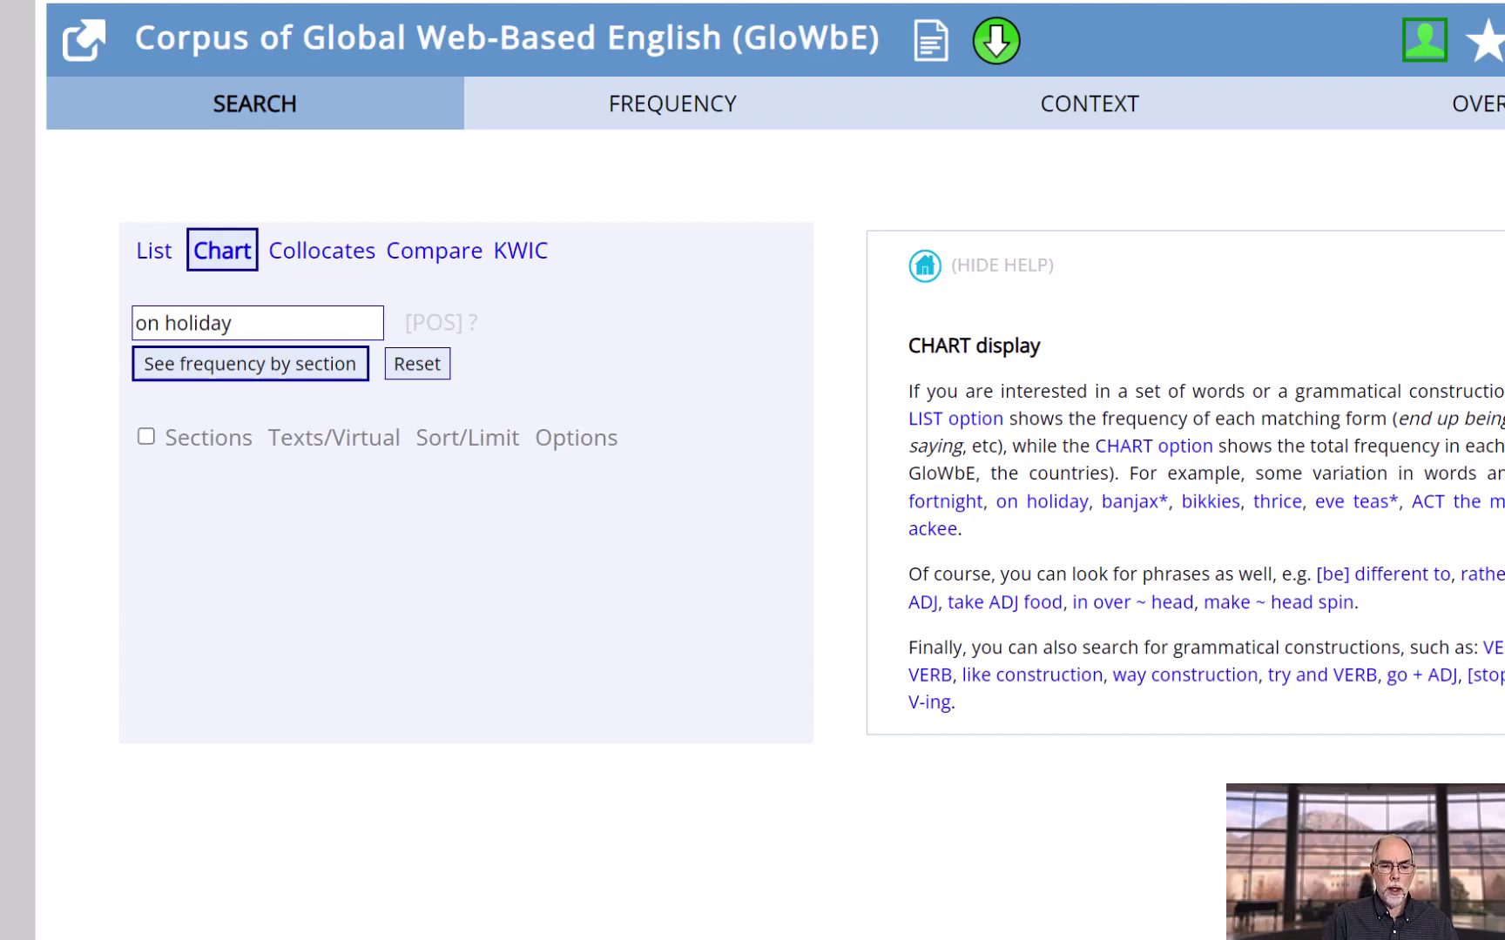
Chart on holiday by country and open its 4,731 GB concordance lines
{"action": "key", "text": "Return"}
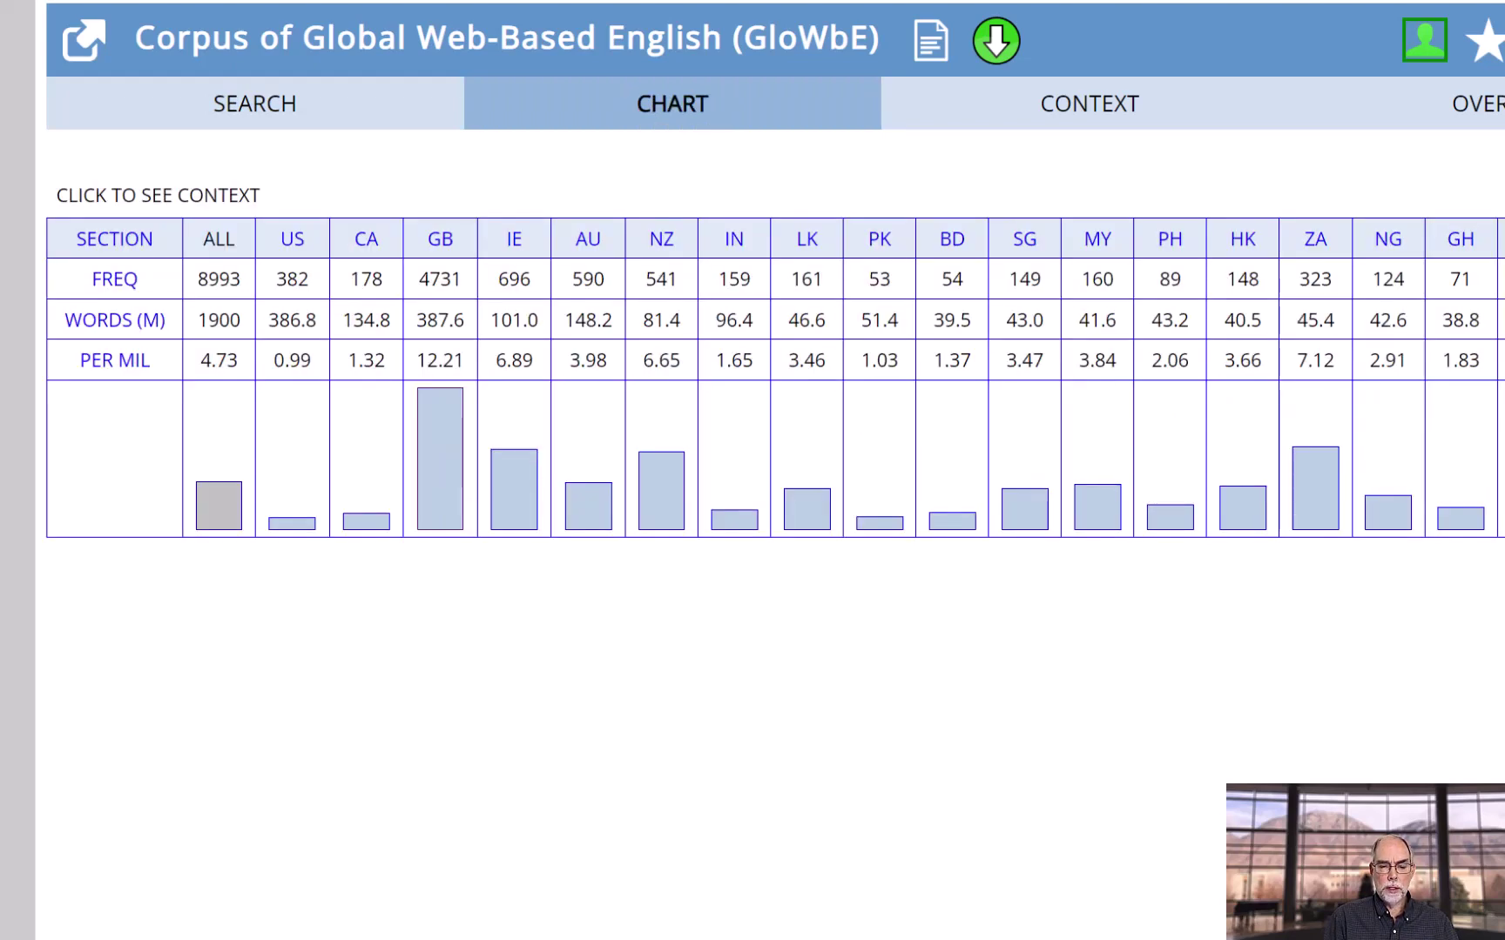
{"action": "left_click", "coordinate": [441, 470]}
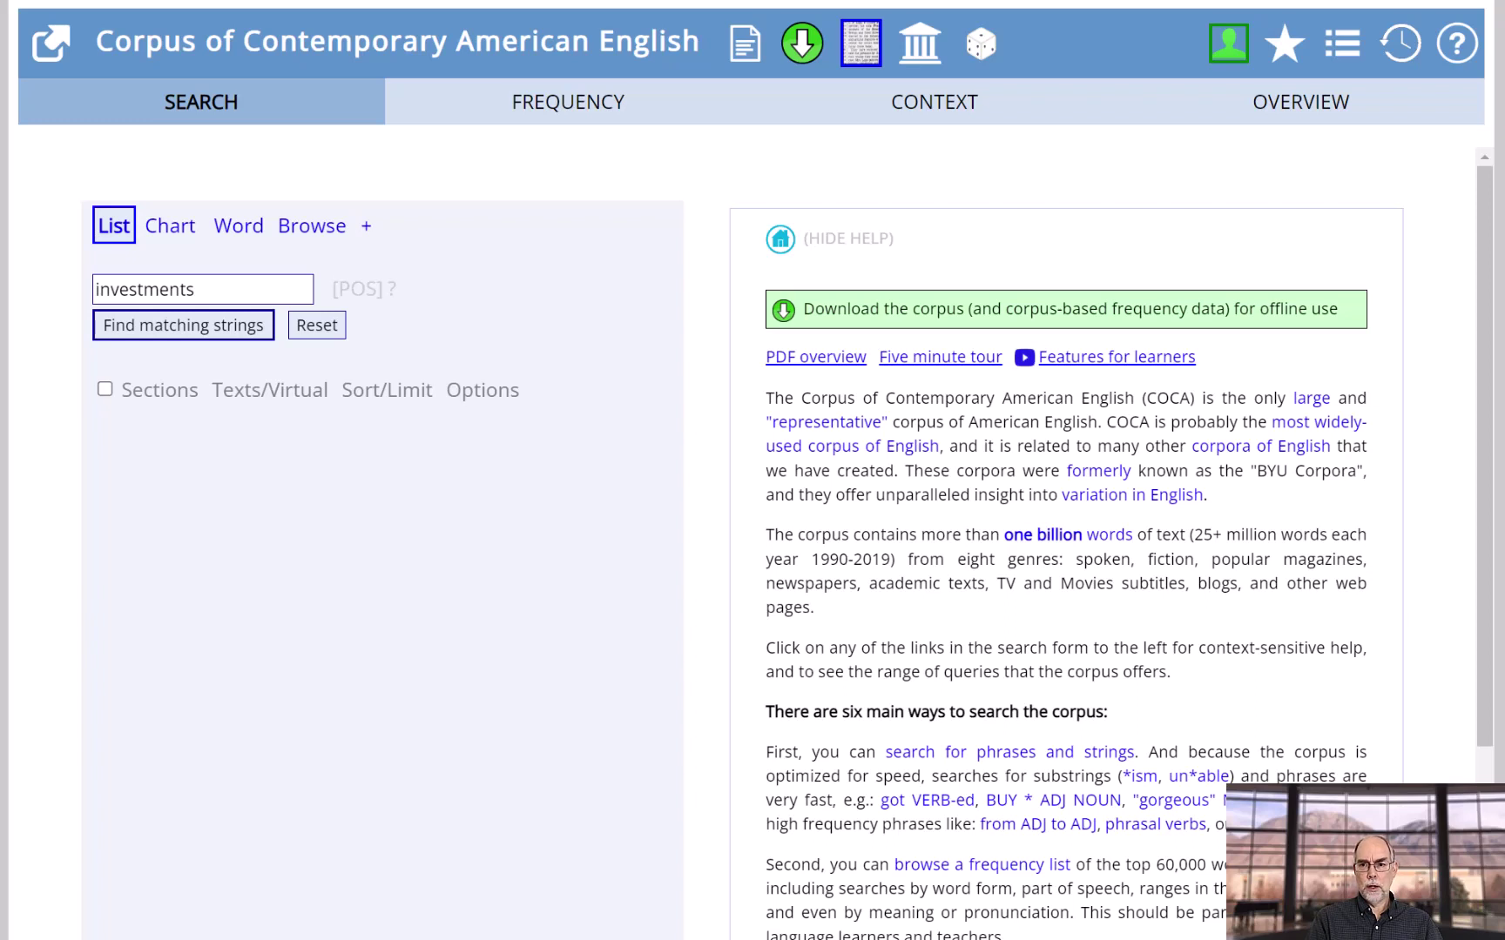
Run the investments search and open the limit and sort settings for its 19,214 lines
{"action": "key", "text": "Return"}
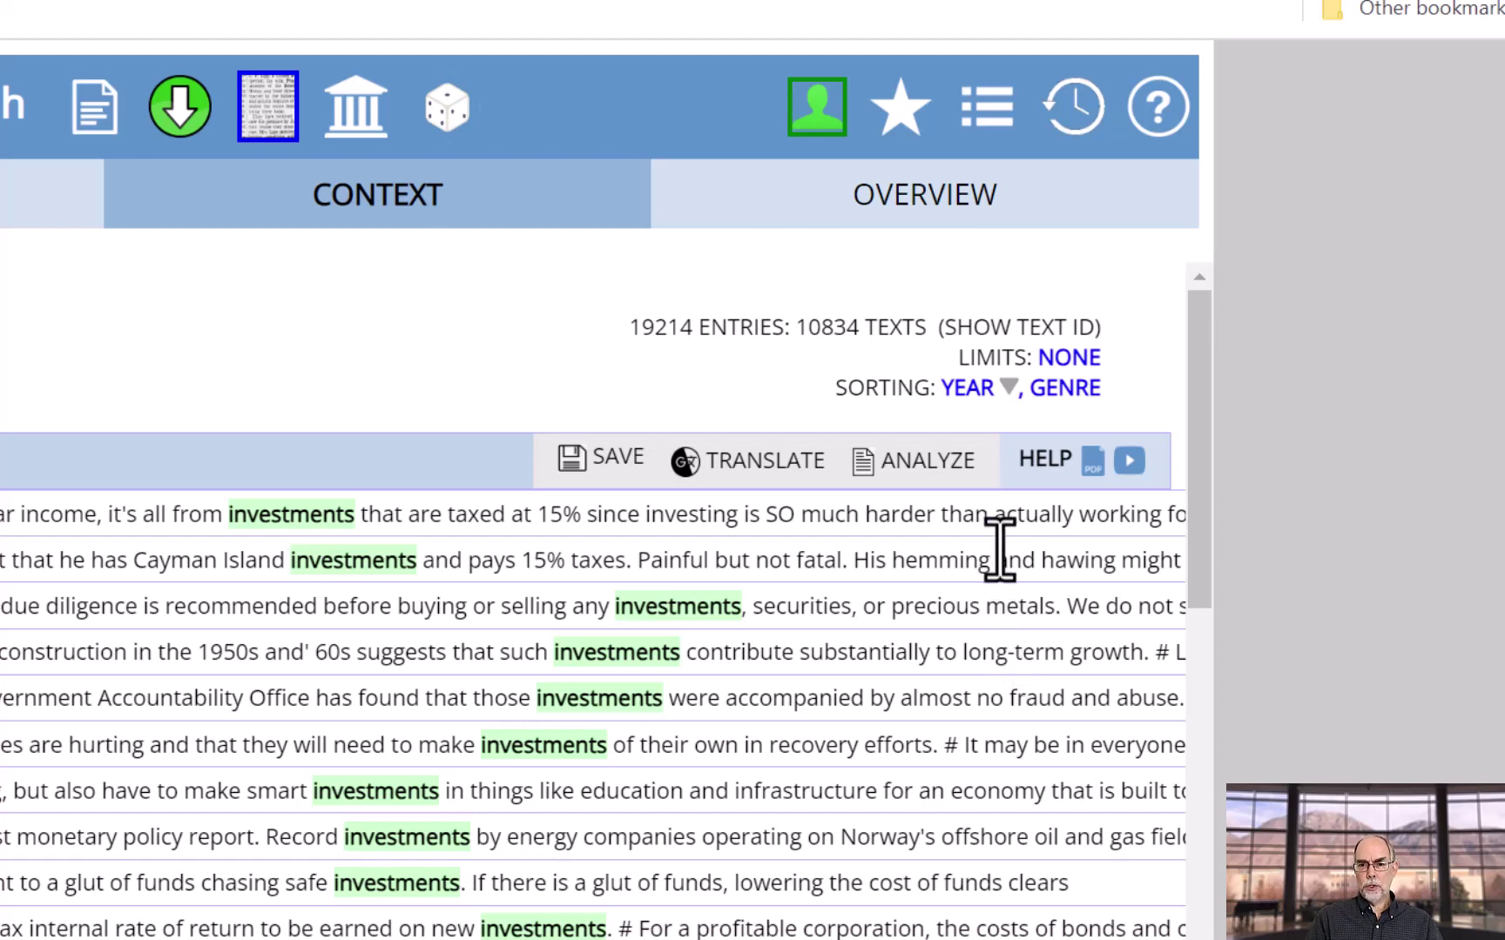
{"action": "left_click", "coordinate": [1078, 353]}
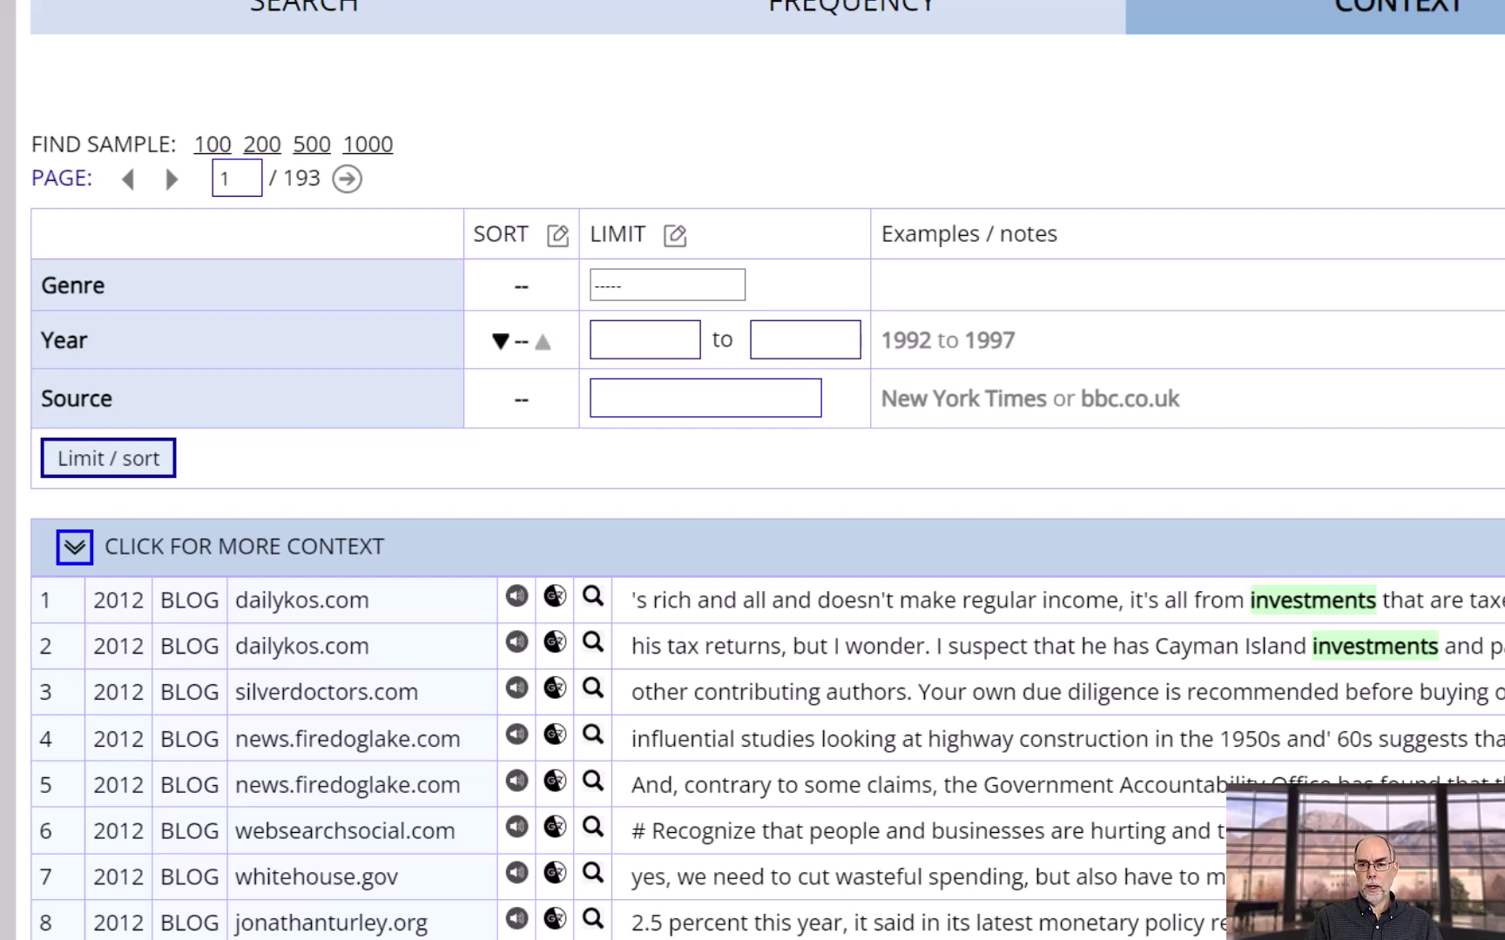
Limit the investments concordance to the Spoken genre
{"action": "left_click", "coordinate": [667, 285]}
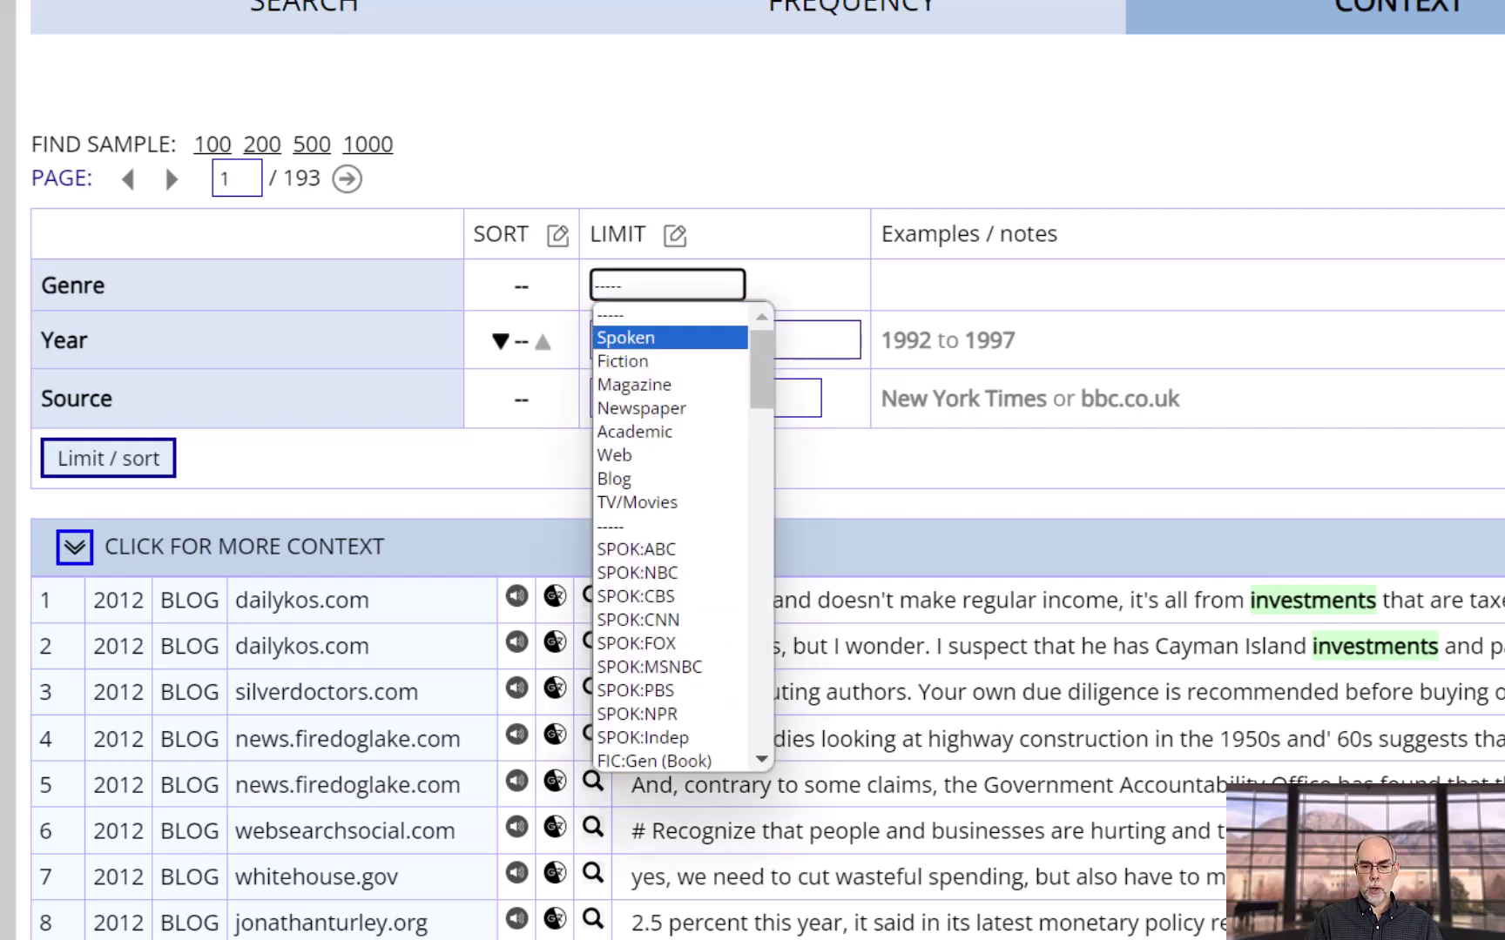
{"action": "left_click", "coordinate": [625, 336]}
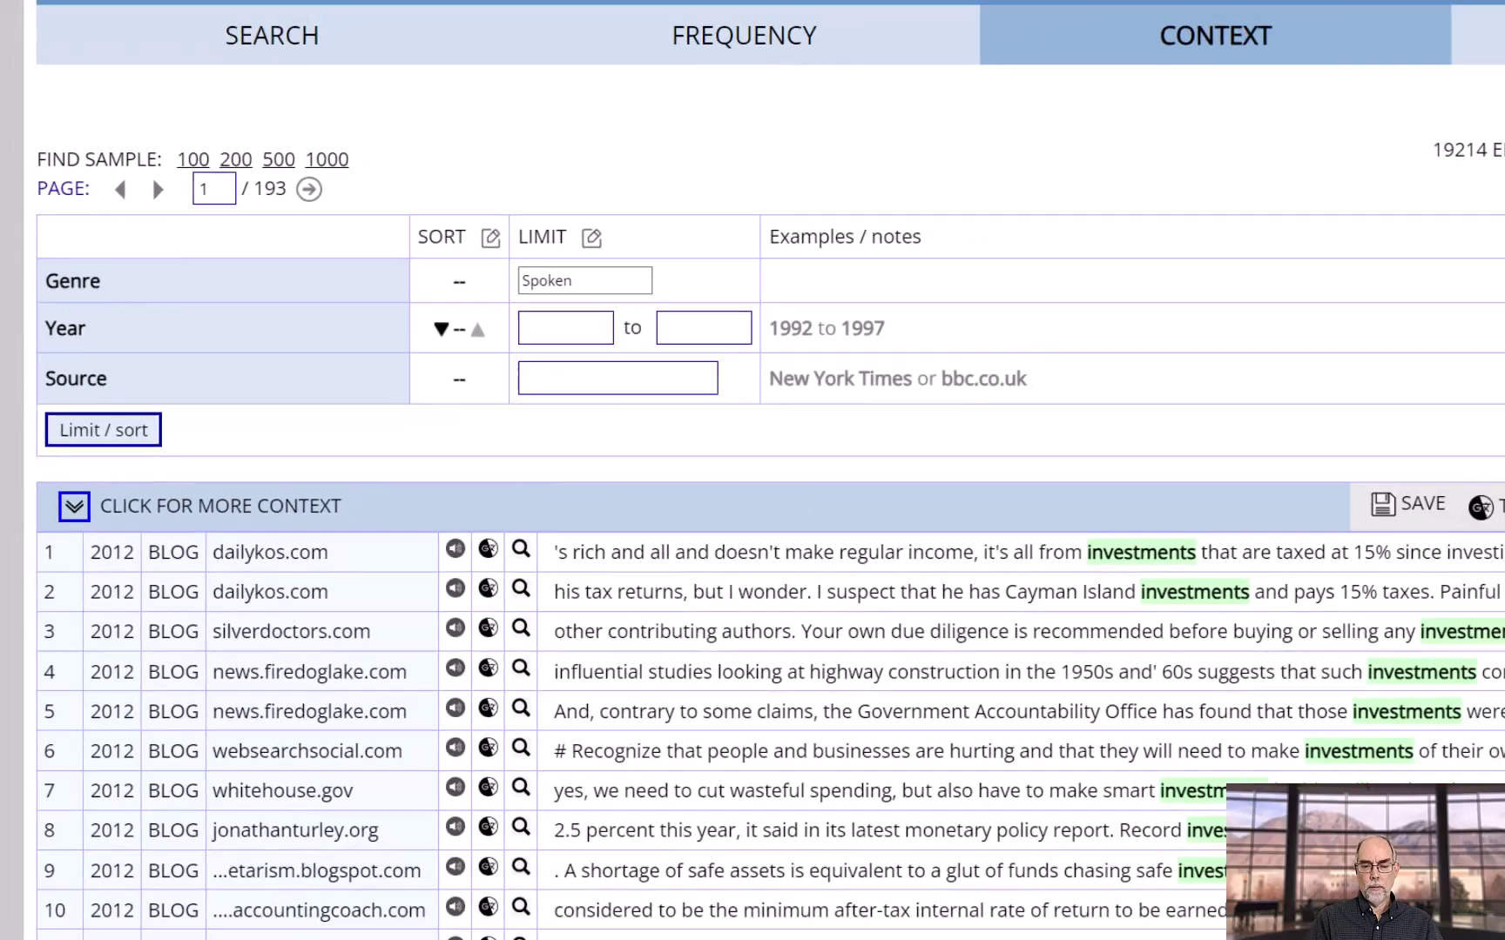
{"action": "key", "text": "Return"}
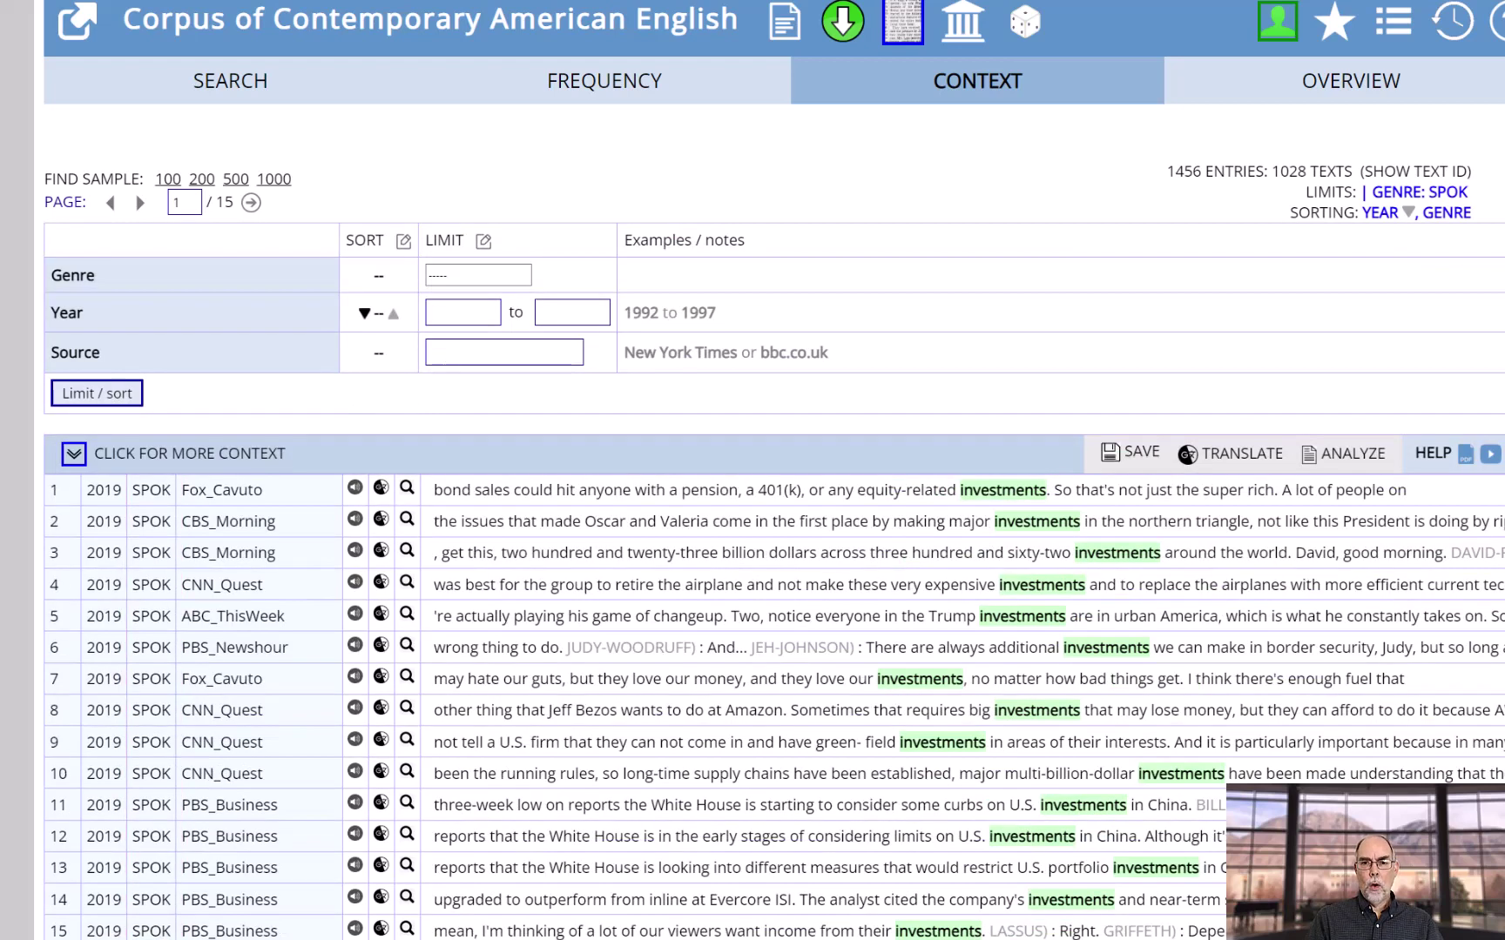
Switch the genre limit to Magazine, then MAG:Financial, leaving 1,662 entries
{"action": "left_click", "coordinate": [478, 276]}
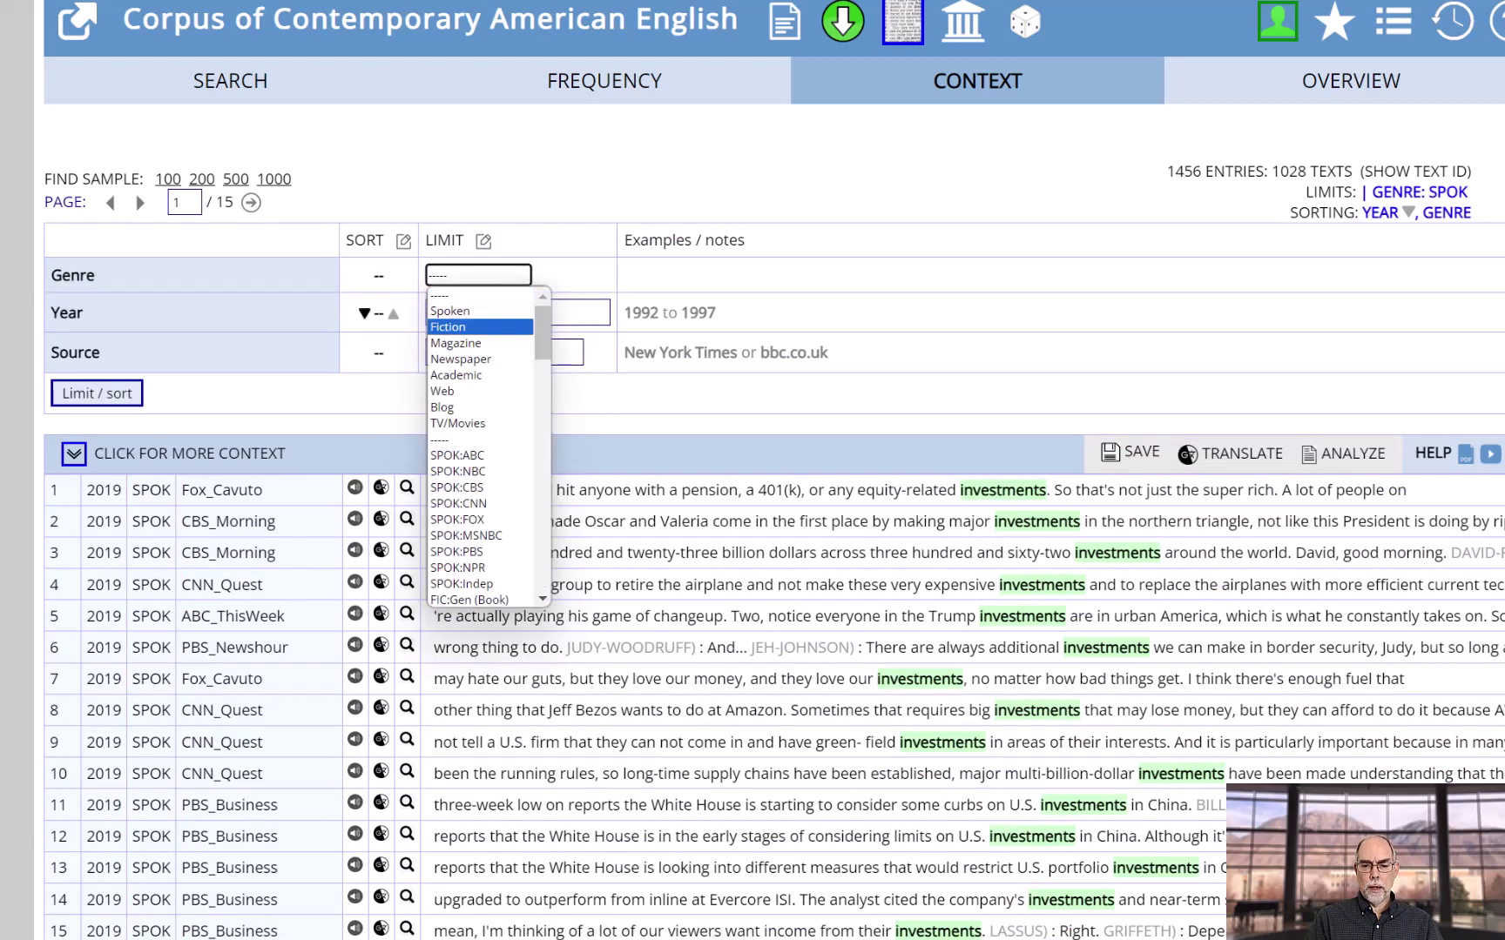
{"action": "left_click", "coordinate": [455, 343]}
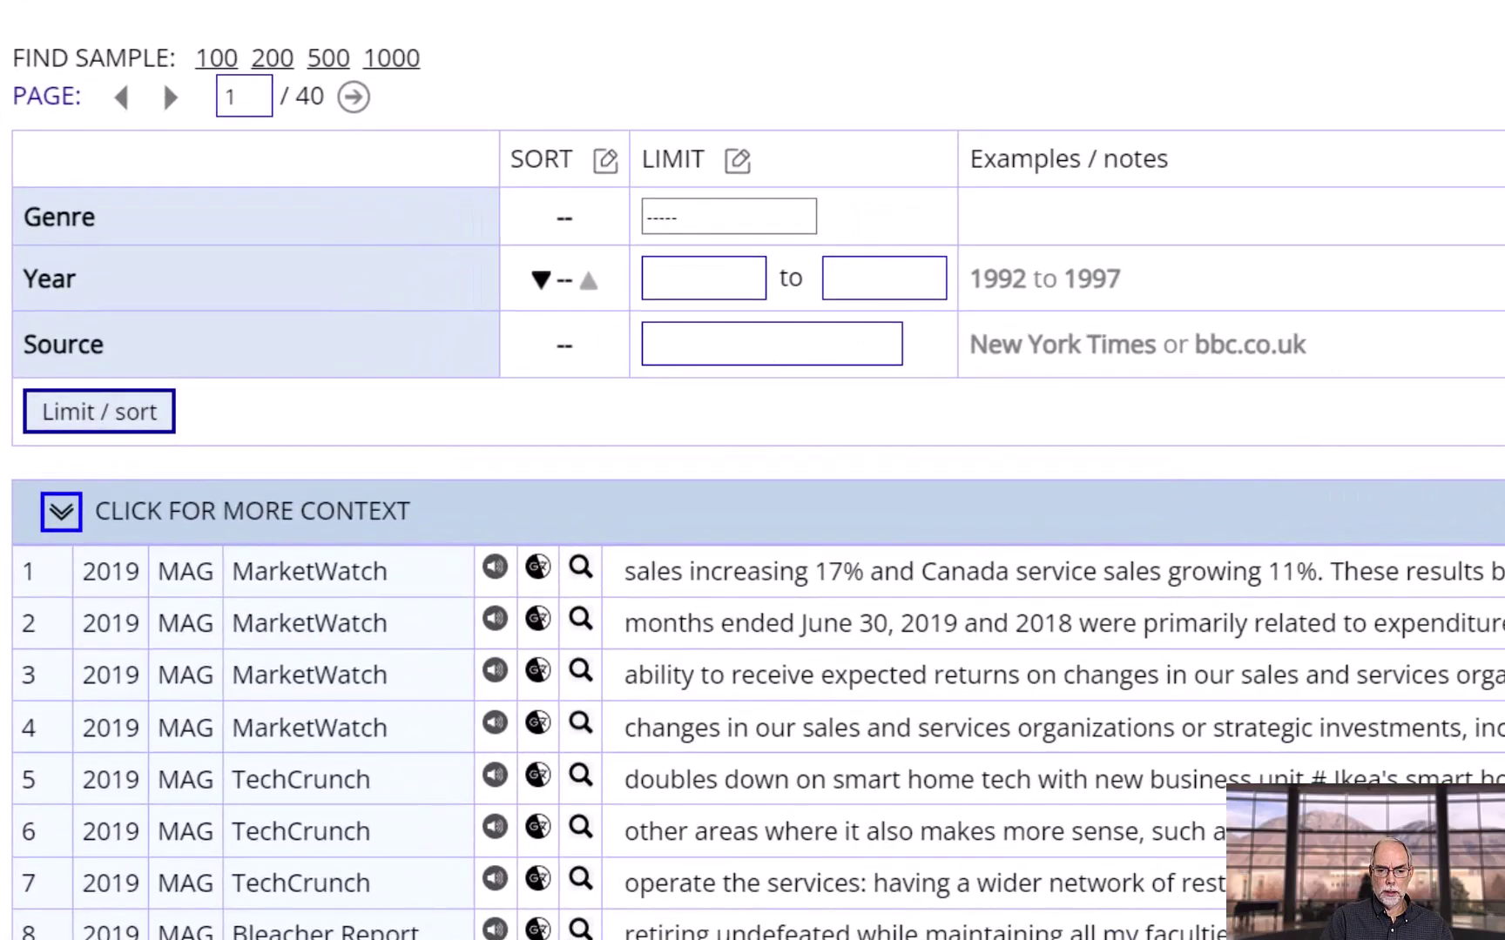
{"action": "left_click", "coordinate": [729, 216]}
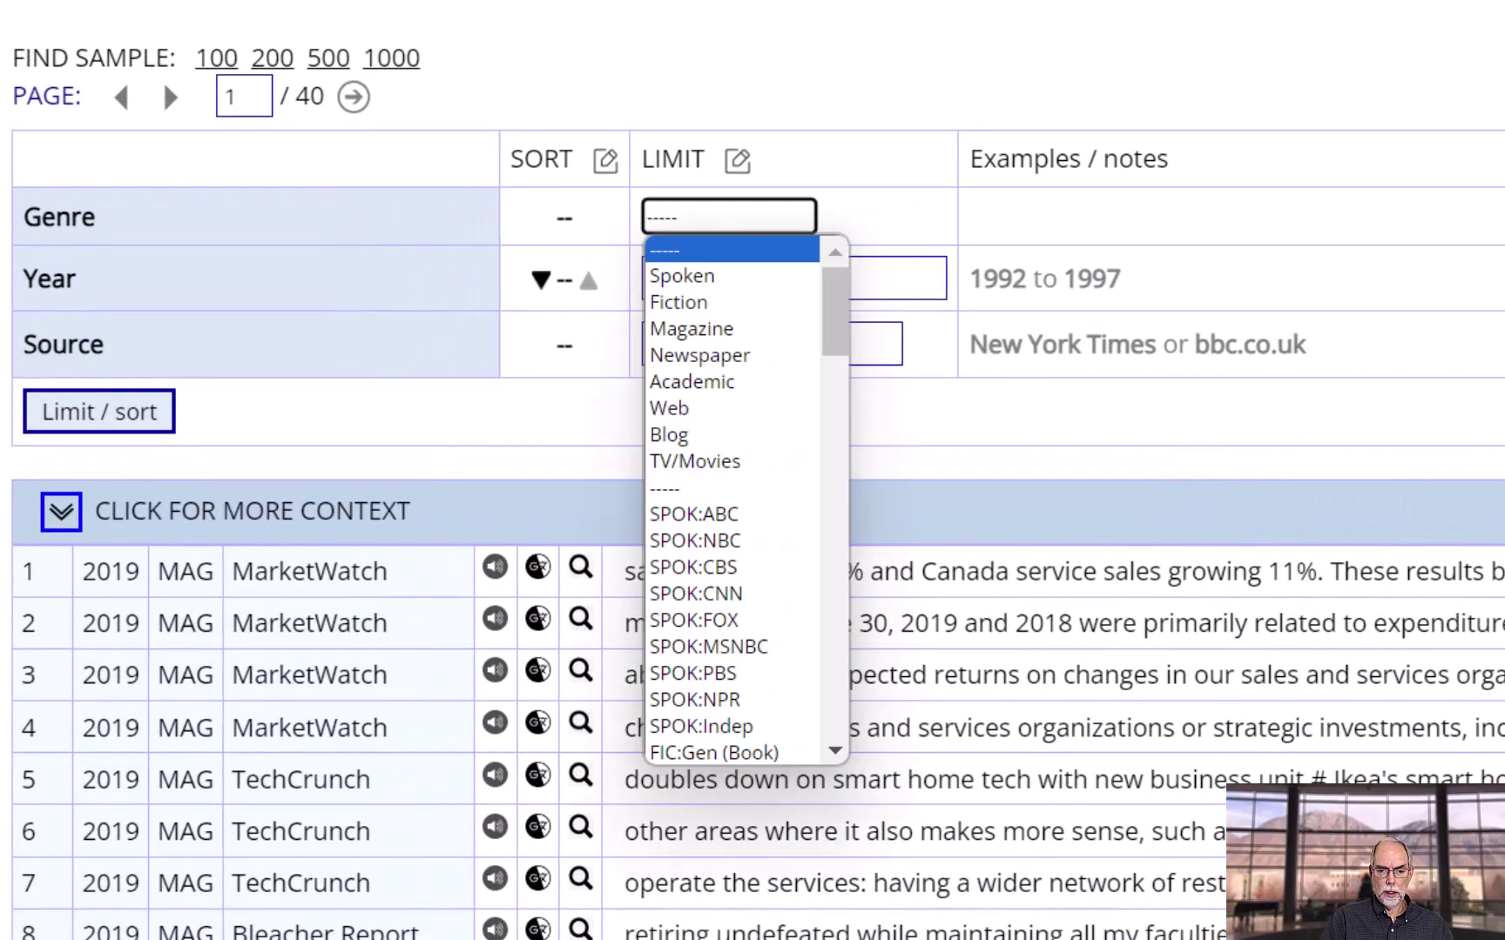
{"action": "scroll", "coordinate": [731, 501], "scroll_direction": "down", "scroll_amount": 9}
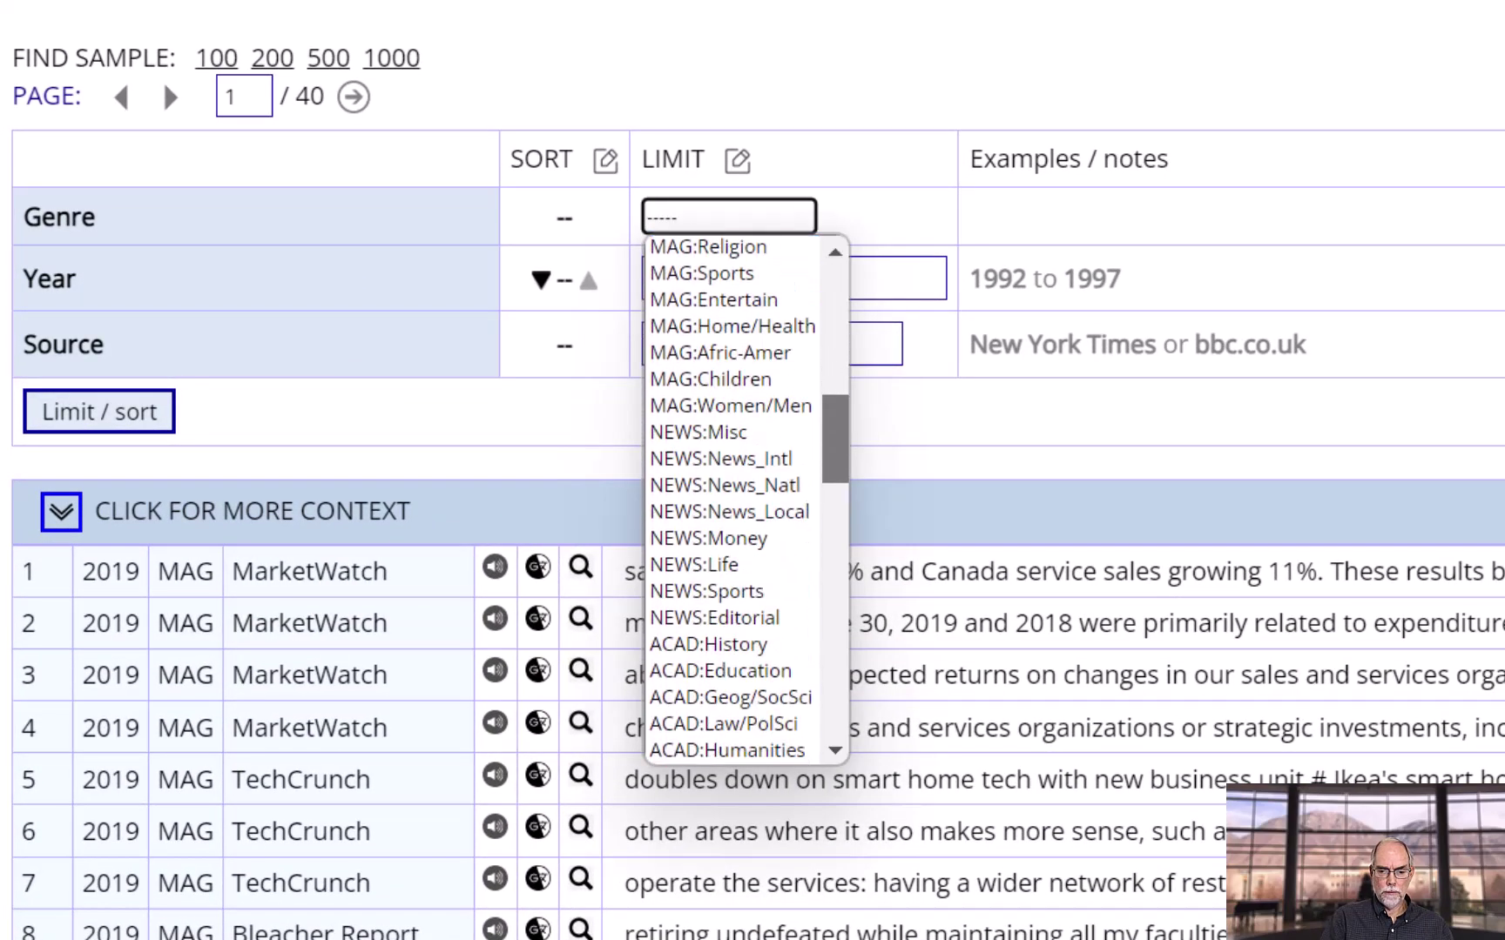
{"action": "scroll", "coordinate": [731, 500], "scroll_direction": "up", "scroll_amount": 2}
{"action": "scroll", "coordinate": [731, 501], "scroll_direction": "up", "scroll_amount": 1}
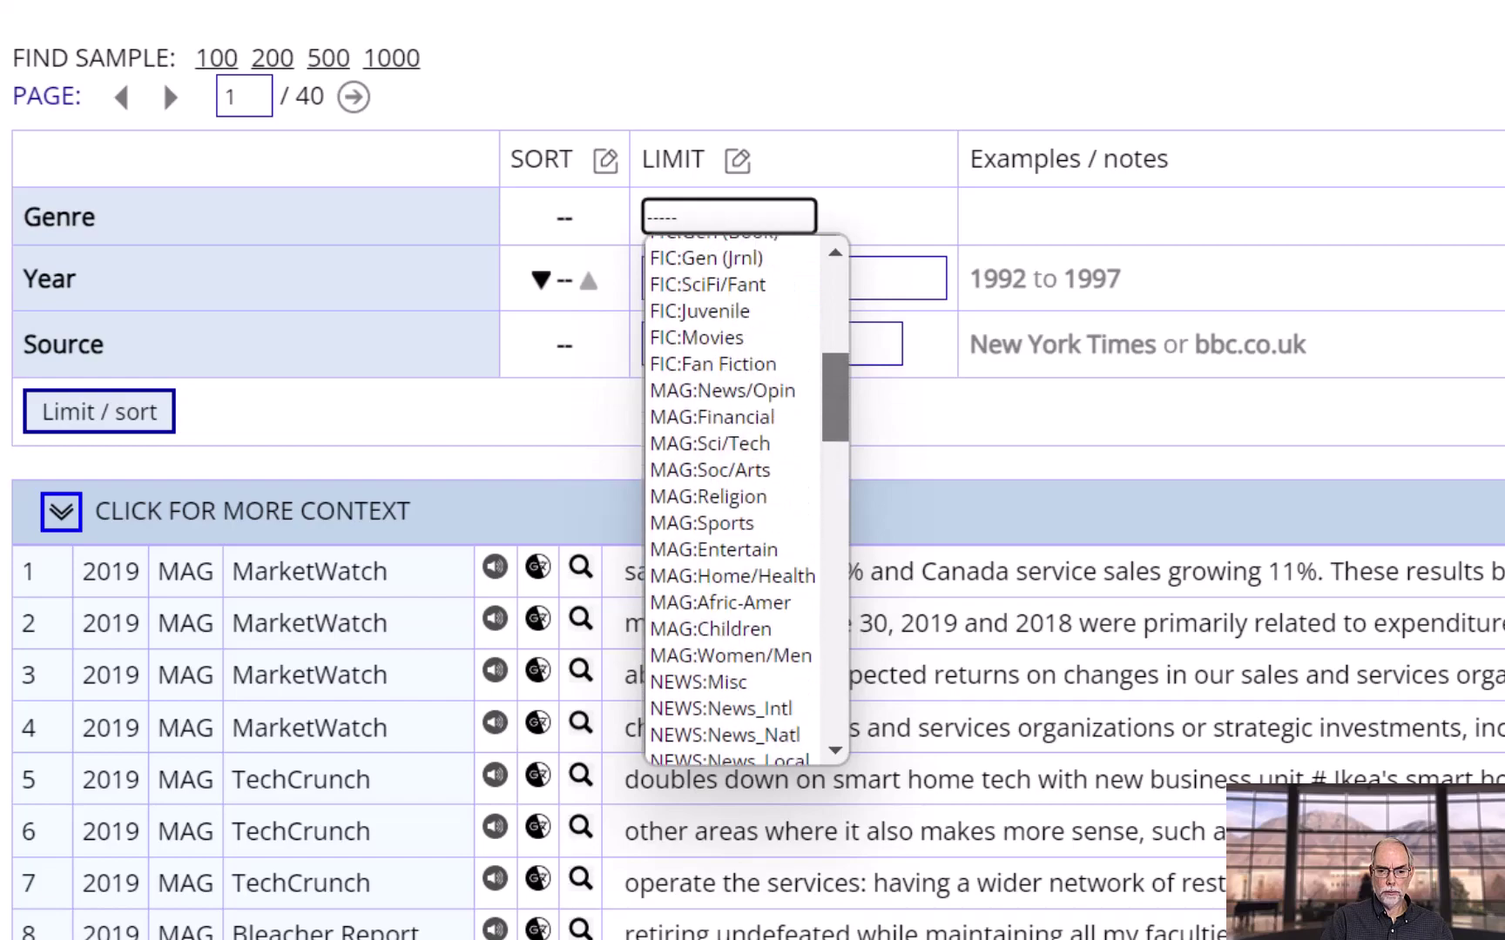
{"action": "left_click", "coordinate": [711, 417]}
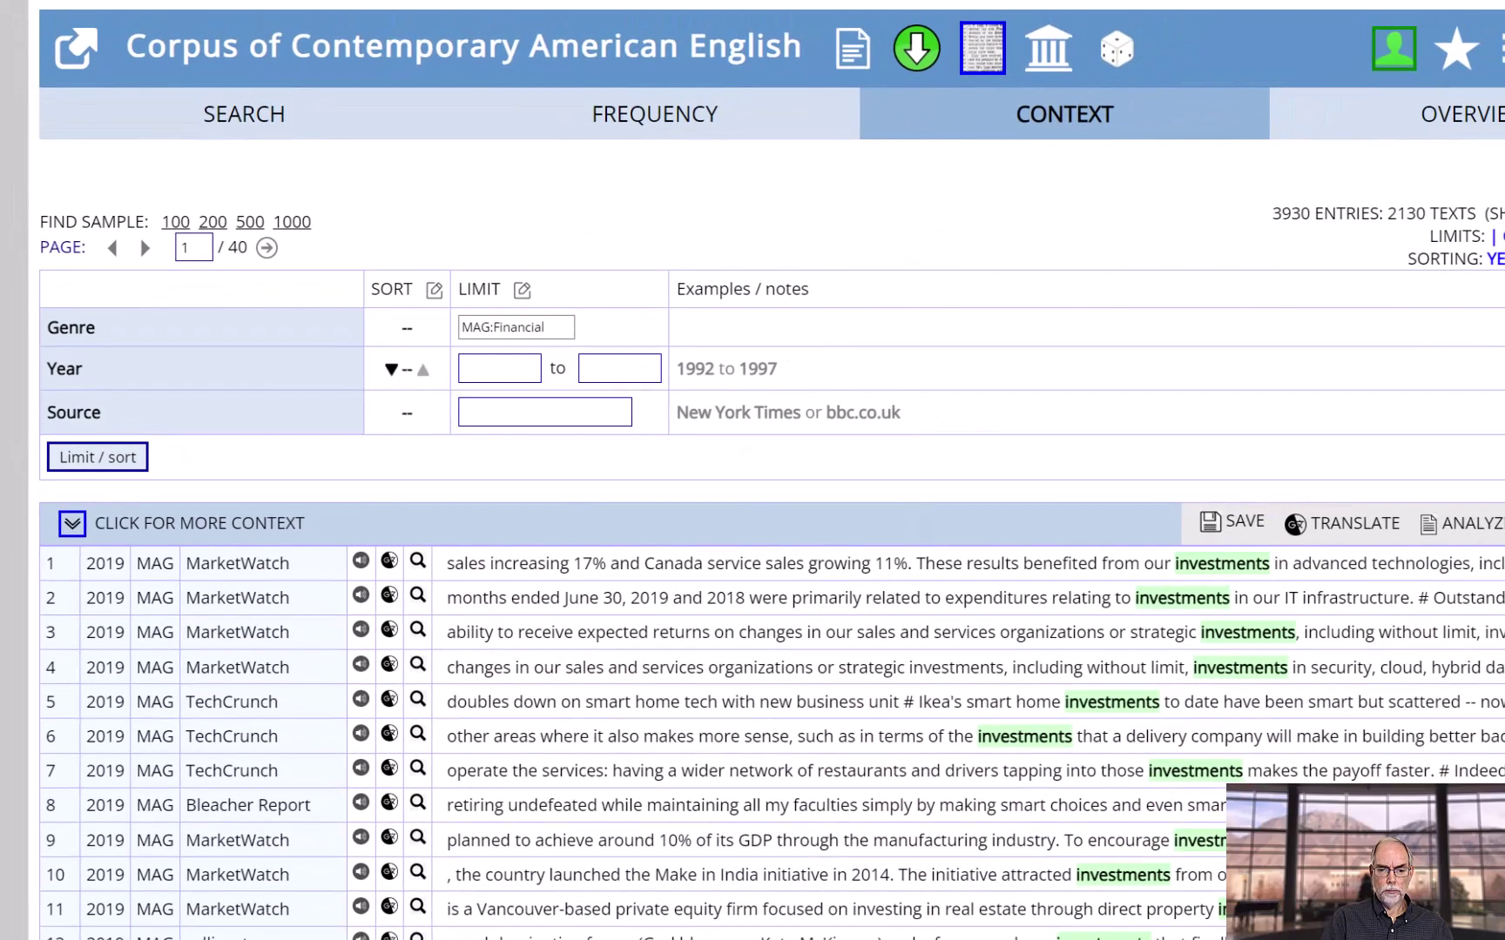
{"action": "key", "text": "Return"}
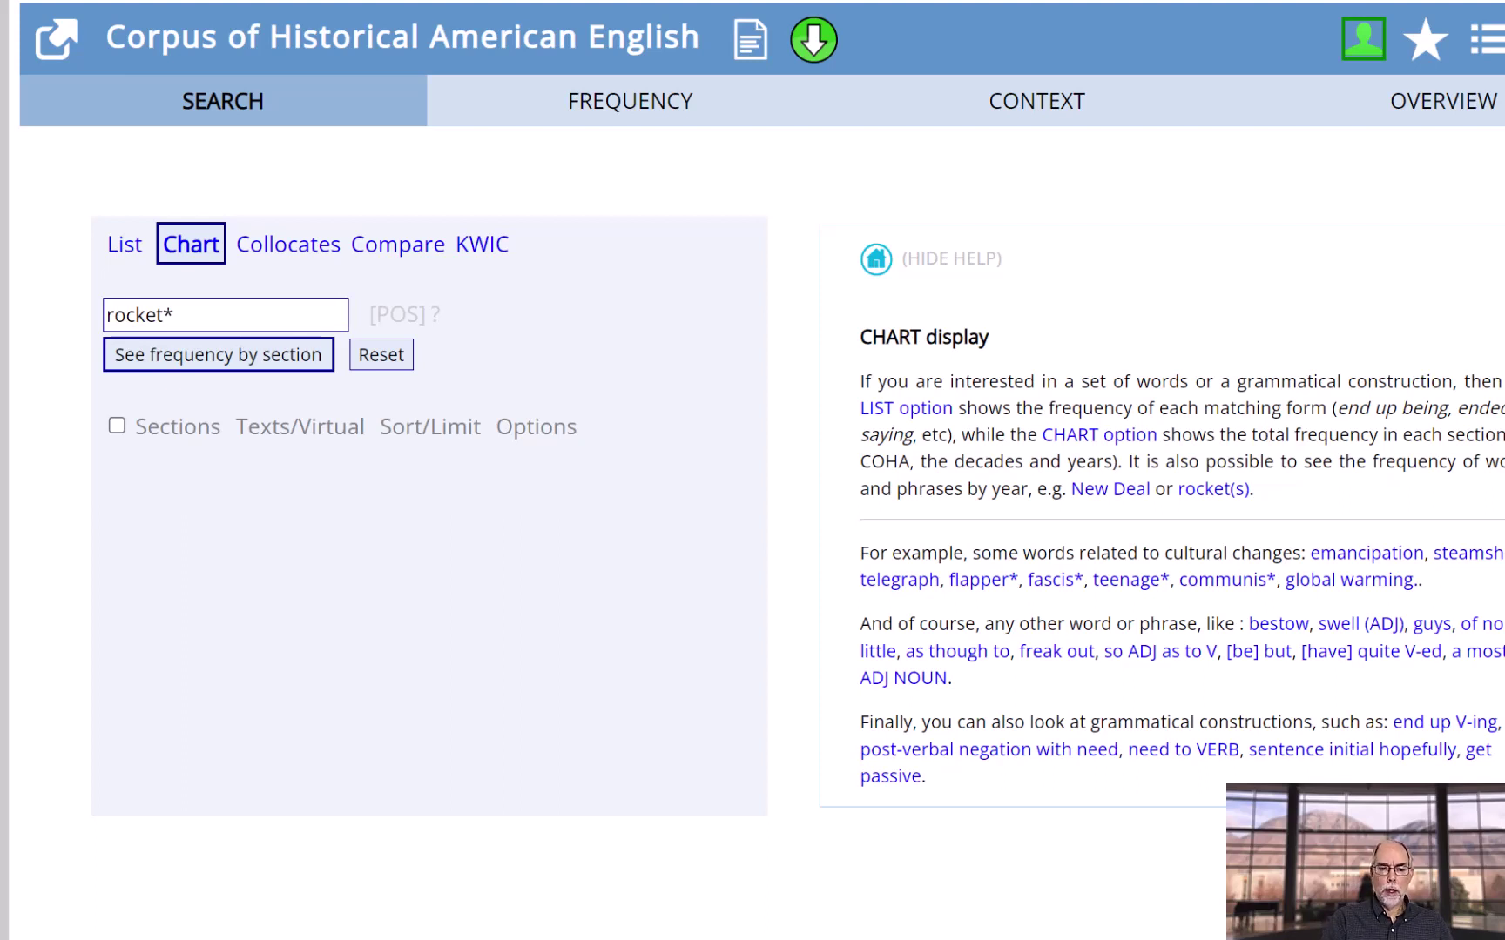
Chart rocket* by decade, view the 1950s examples, return to the chart and resubmit
{"action": "key", "text": "Return"}
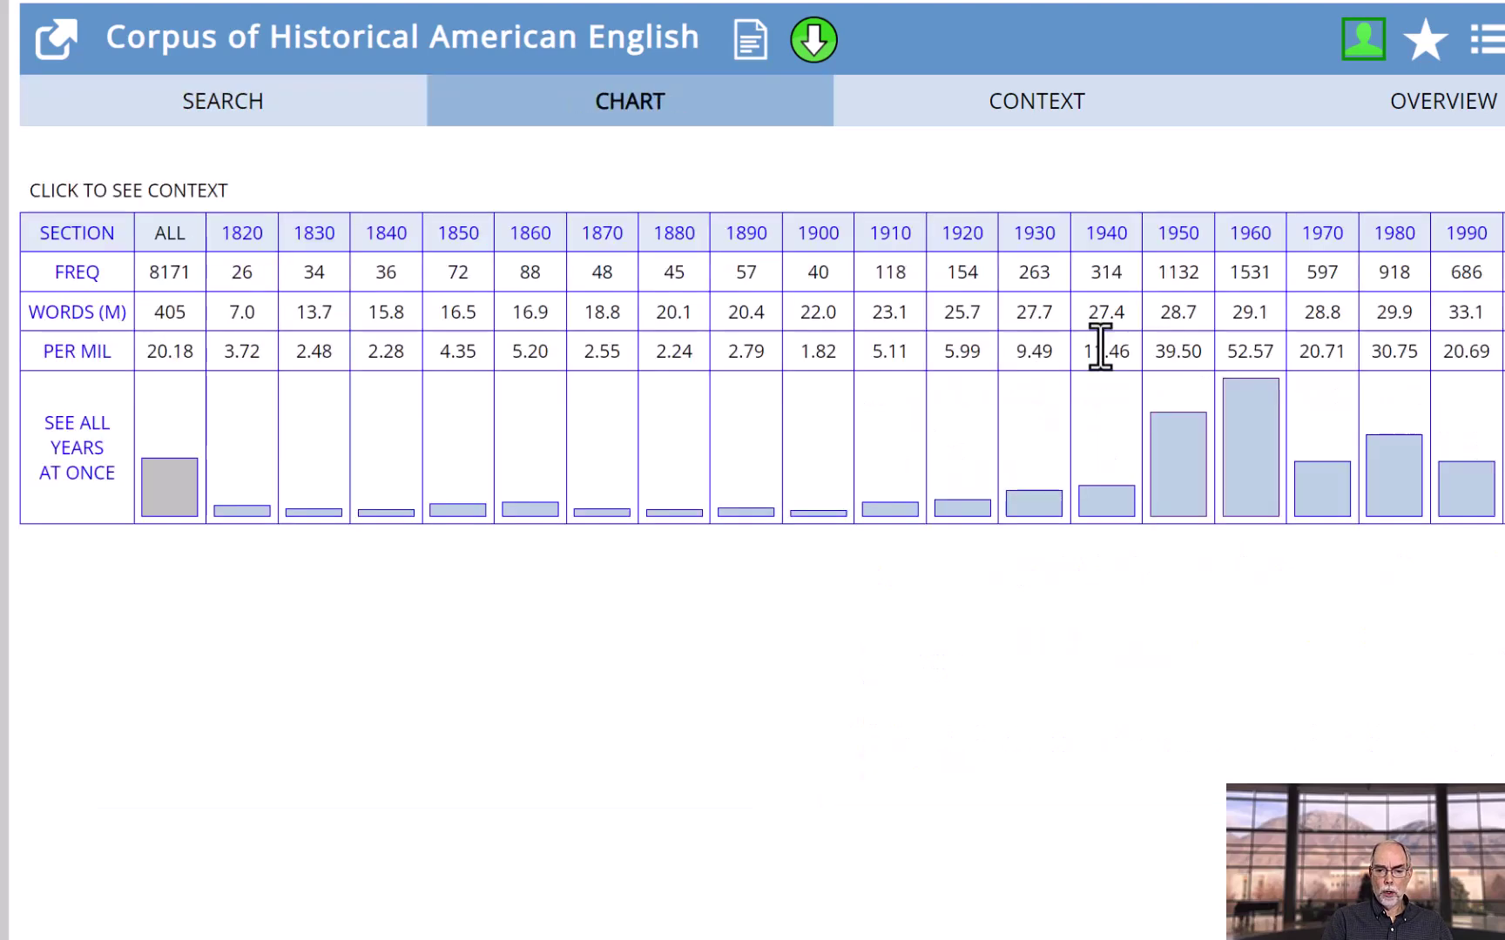
{"action": "left_click", "coordinate": [1176, 505]}
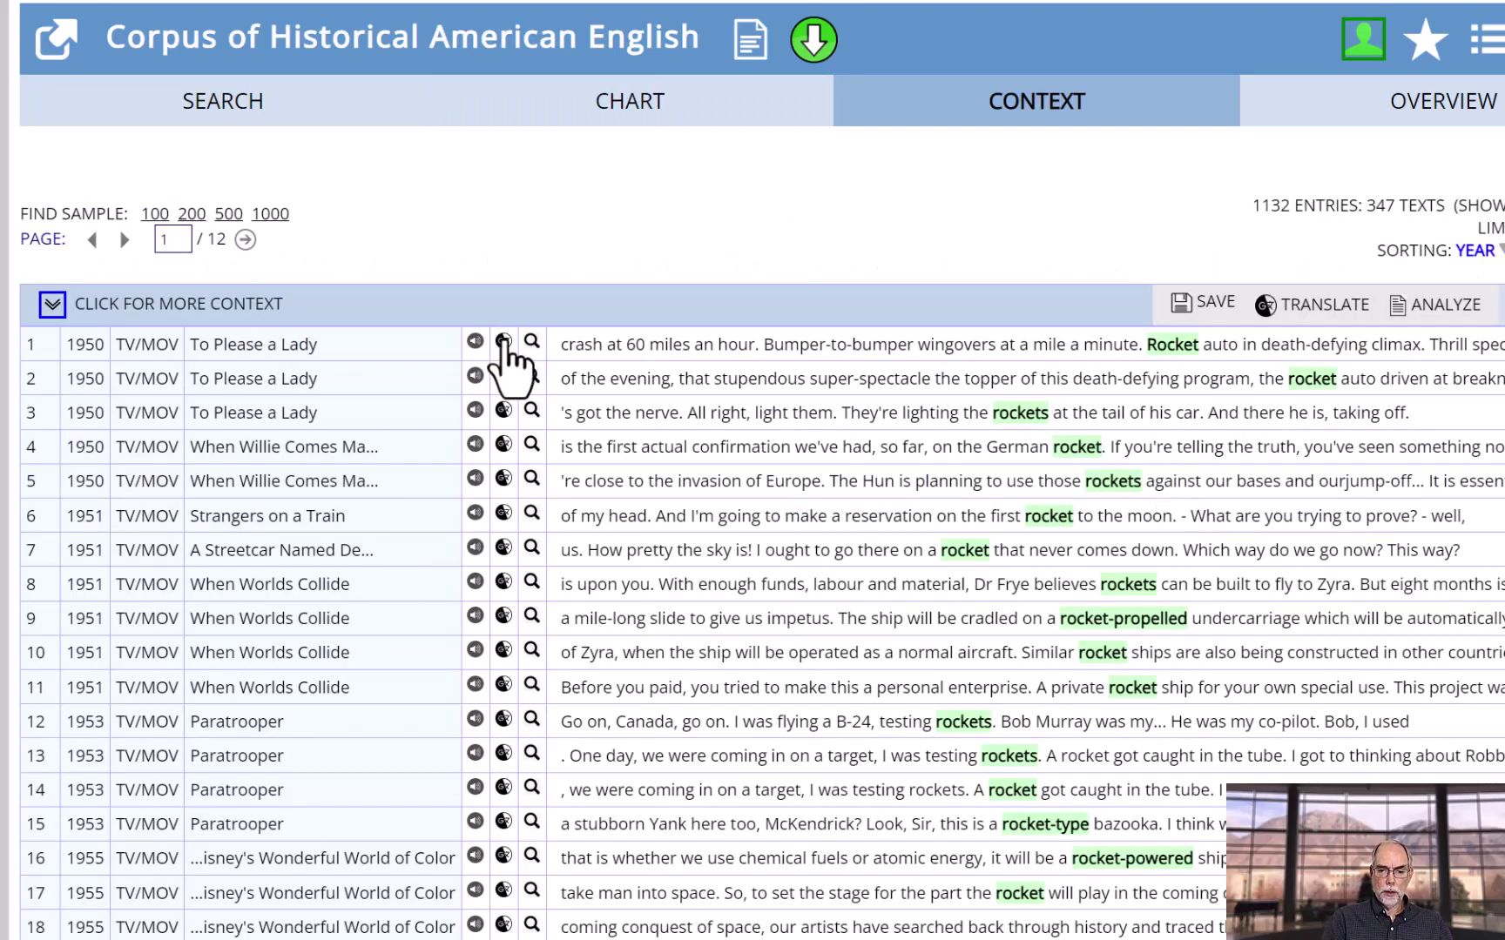
{"action": "left_click", "coordinate": [627, 111]}
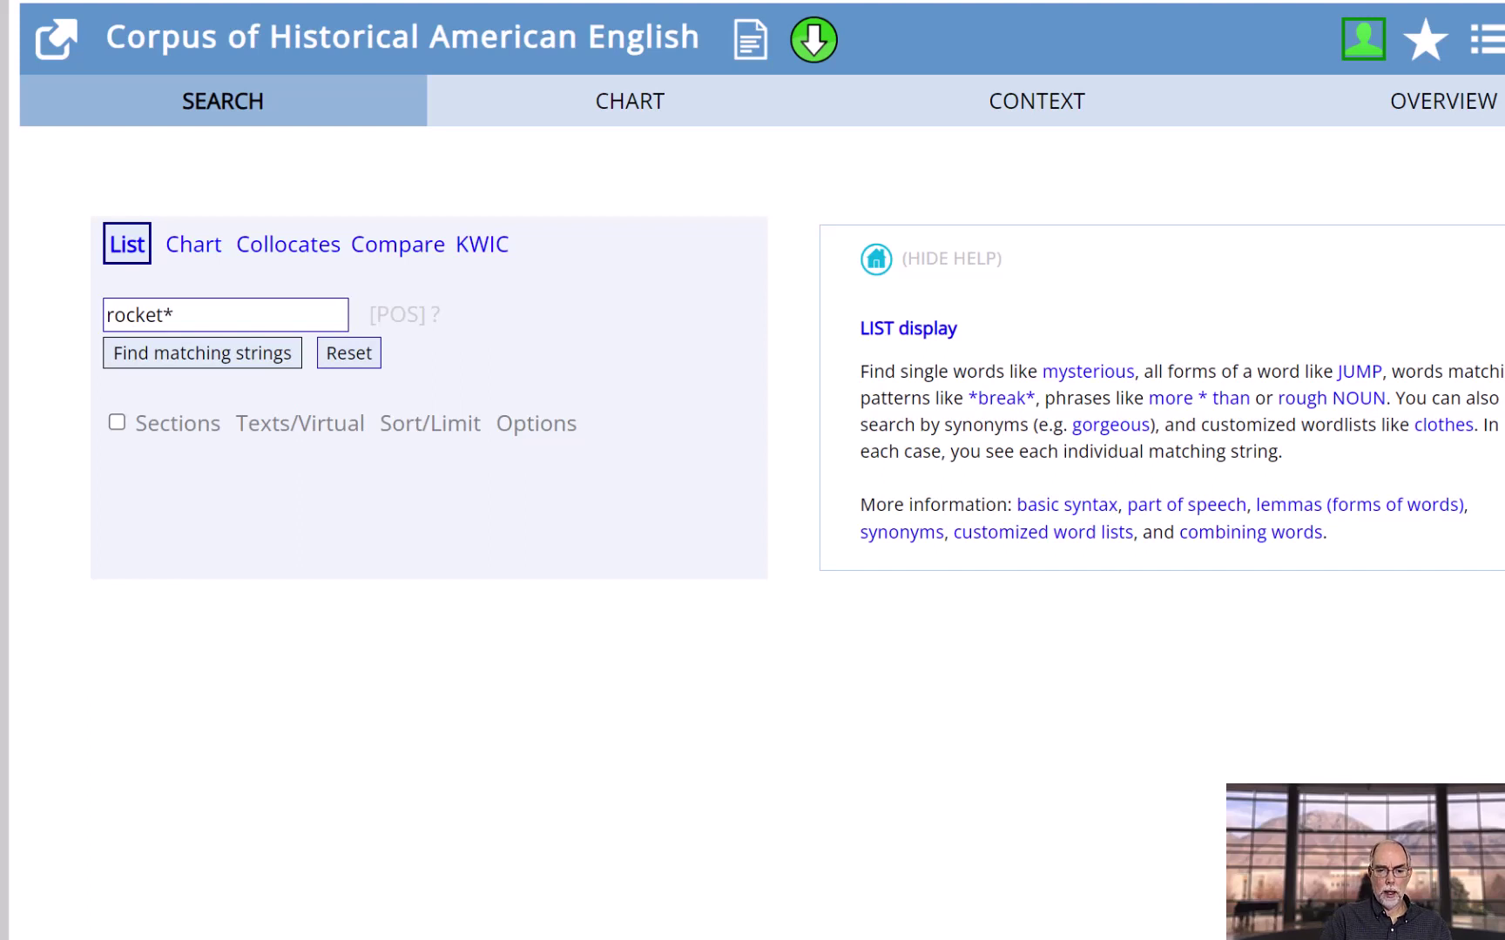
{"action": "key", "text": "Tab"}
{"action": "key", "text": "Tab"}
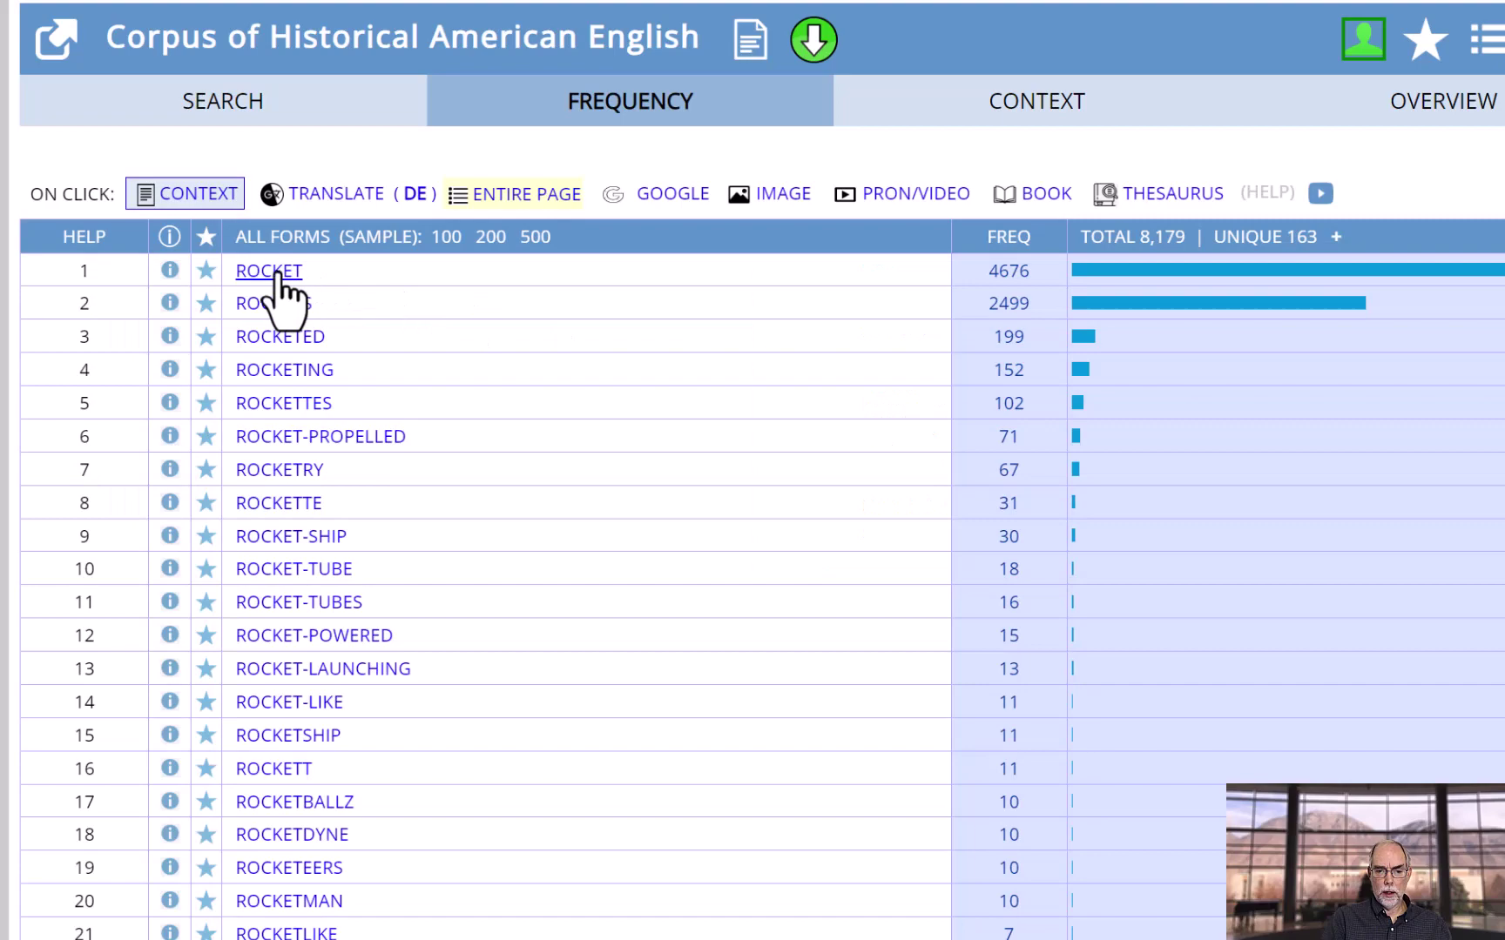
Limit the rocket concordance to Newspaper texts from 1956 to 1959, leaving 109 entries
{"action": "left_click", "coordinate": [275, 272]}
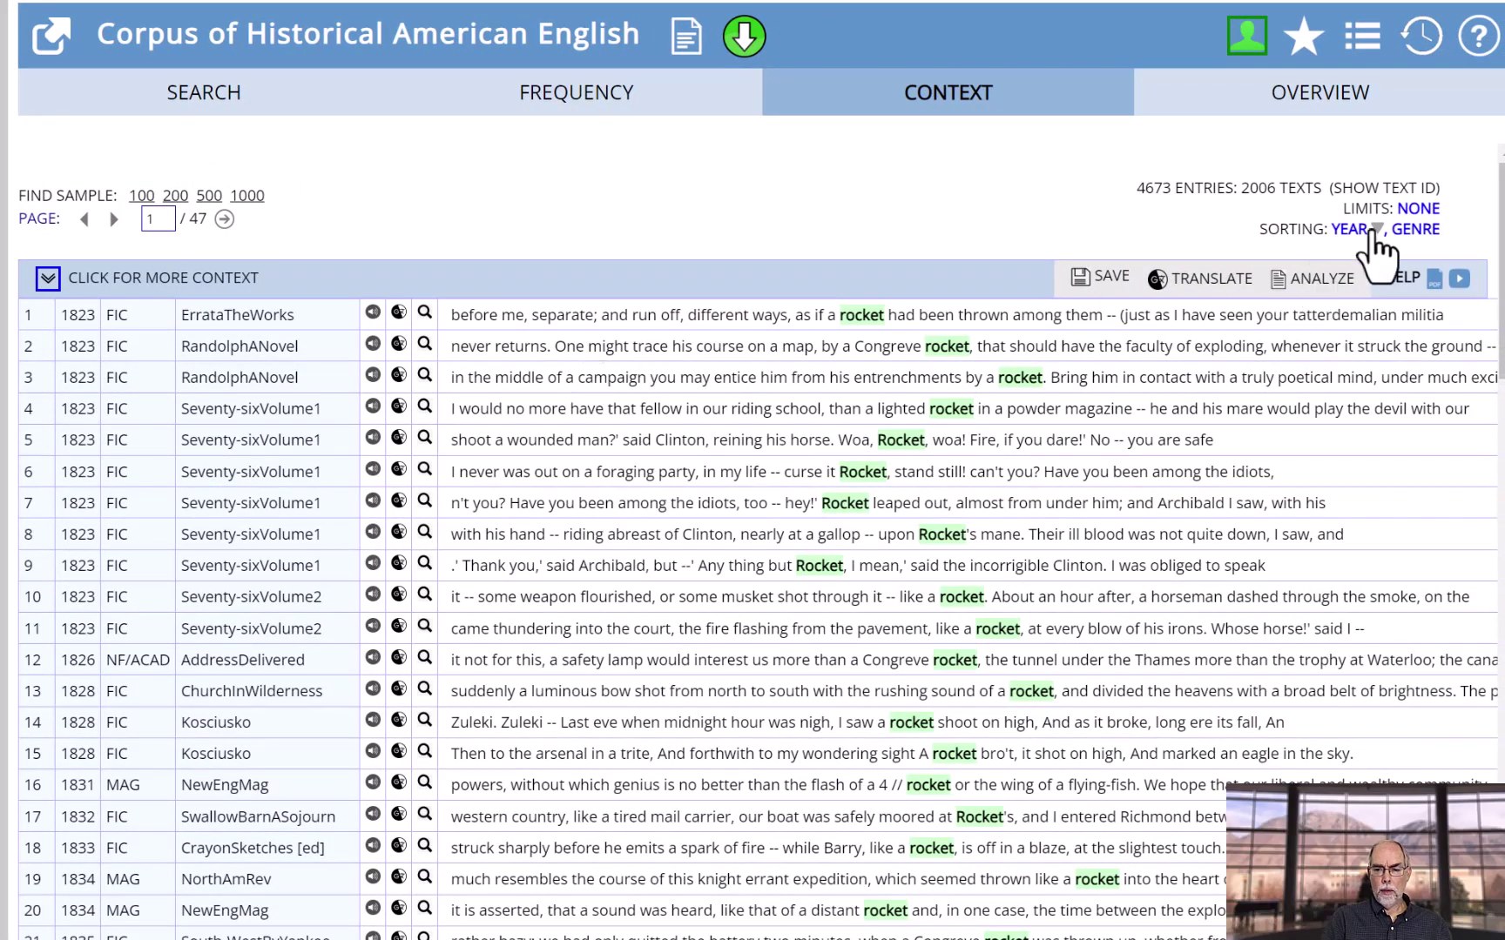
{"action": "left_click", "coordinate": [1410, 211]}
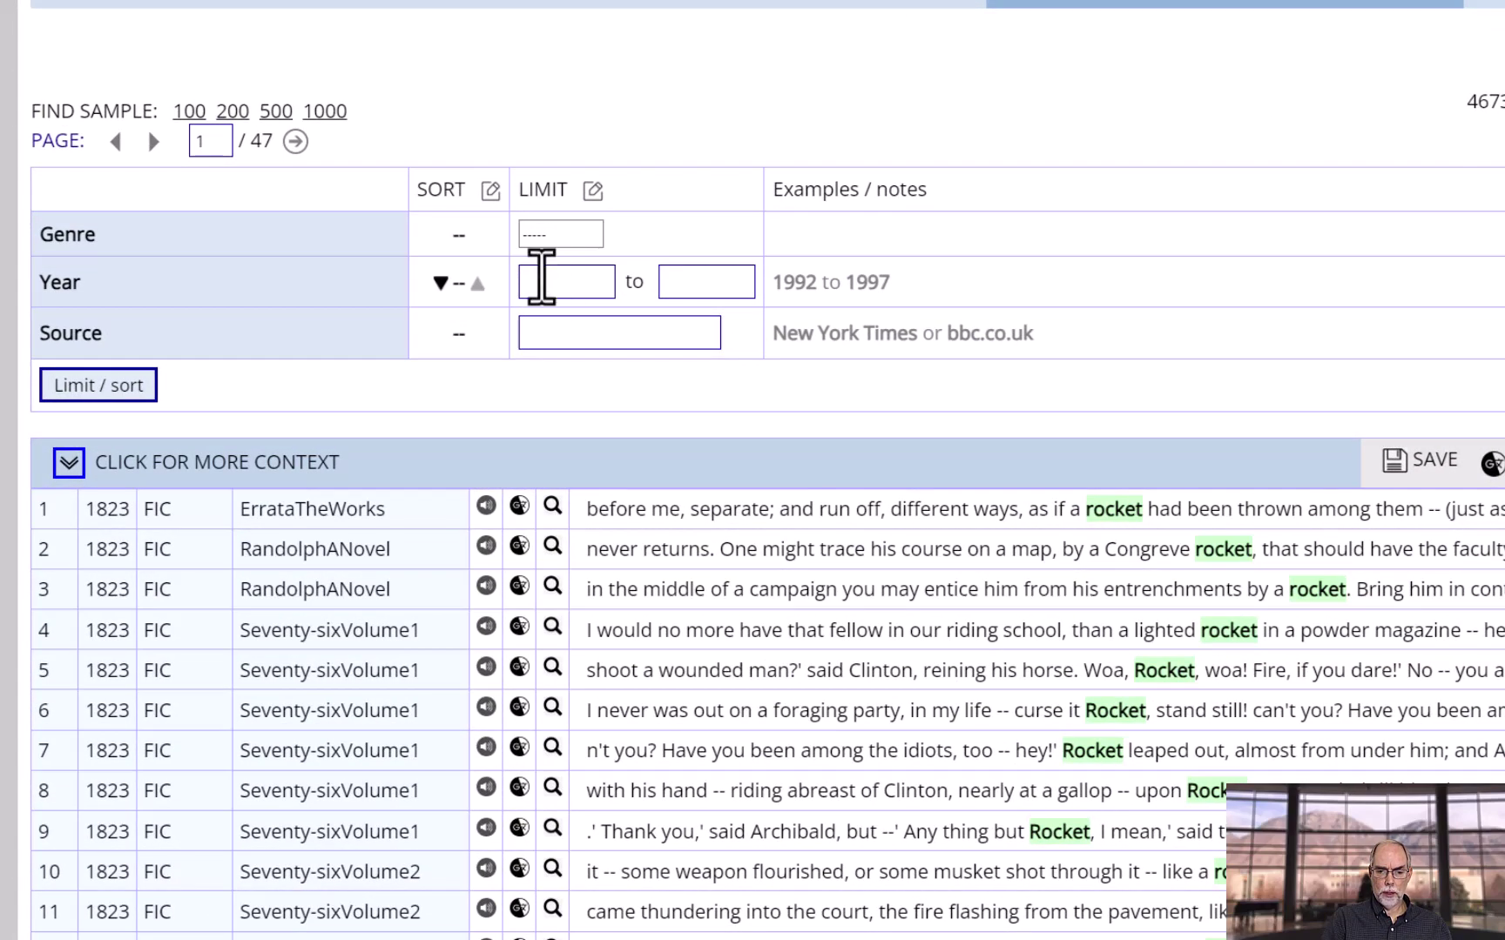
{"action": "left_click", "coordinate": [542, 277]}
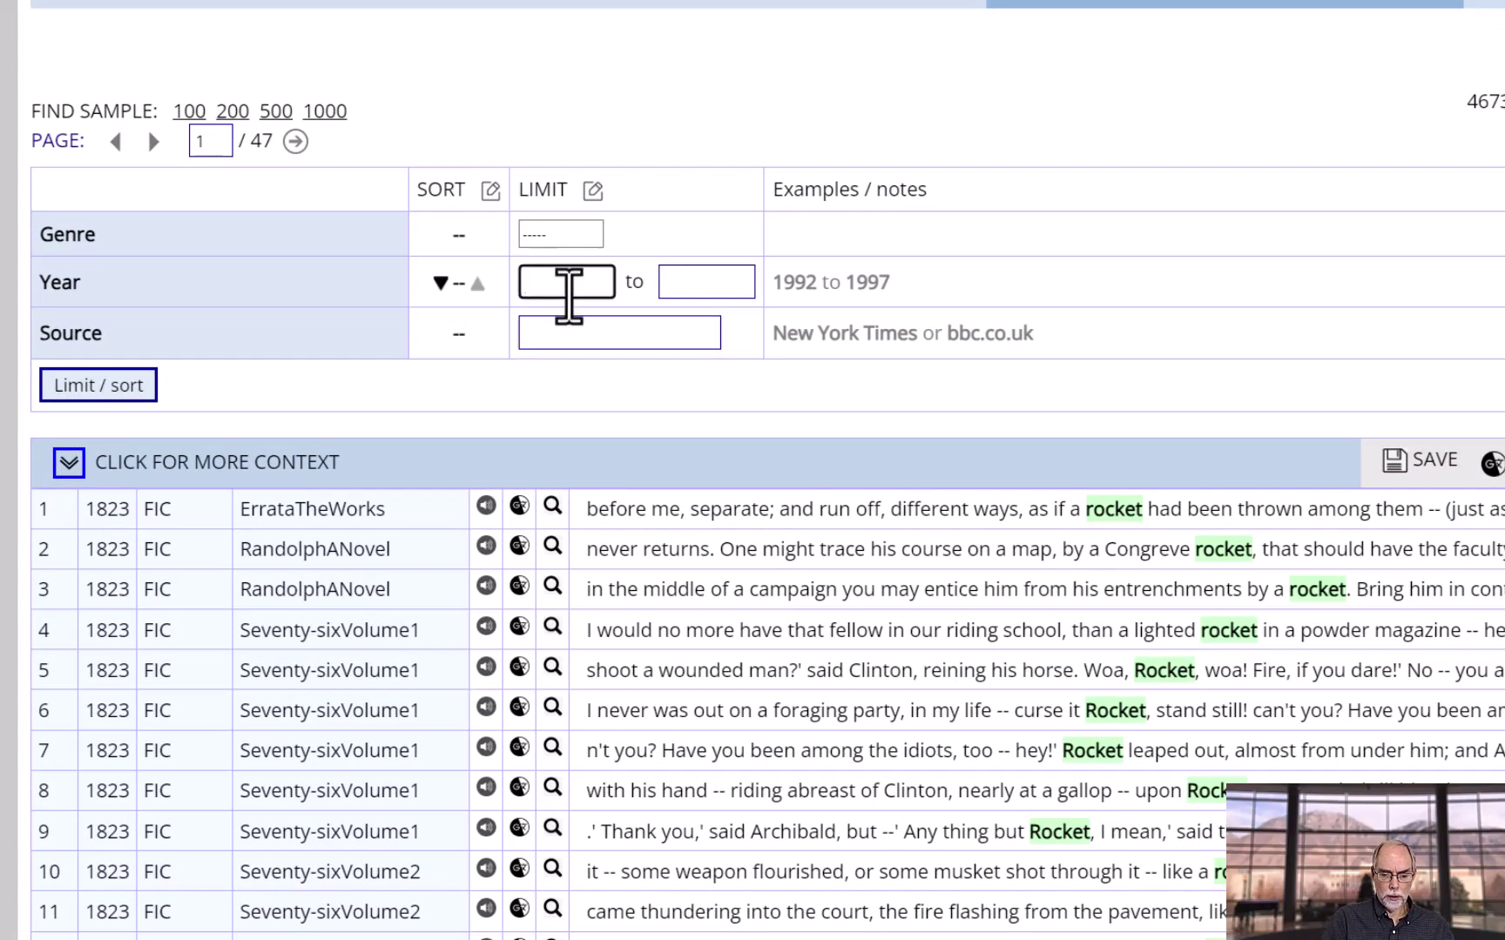
{"action": "type", "text": "1956"}
{"action": "key", "text": "Tab"}
{"action": "type", "text": "1959"}
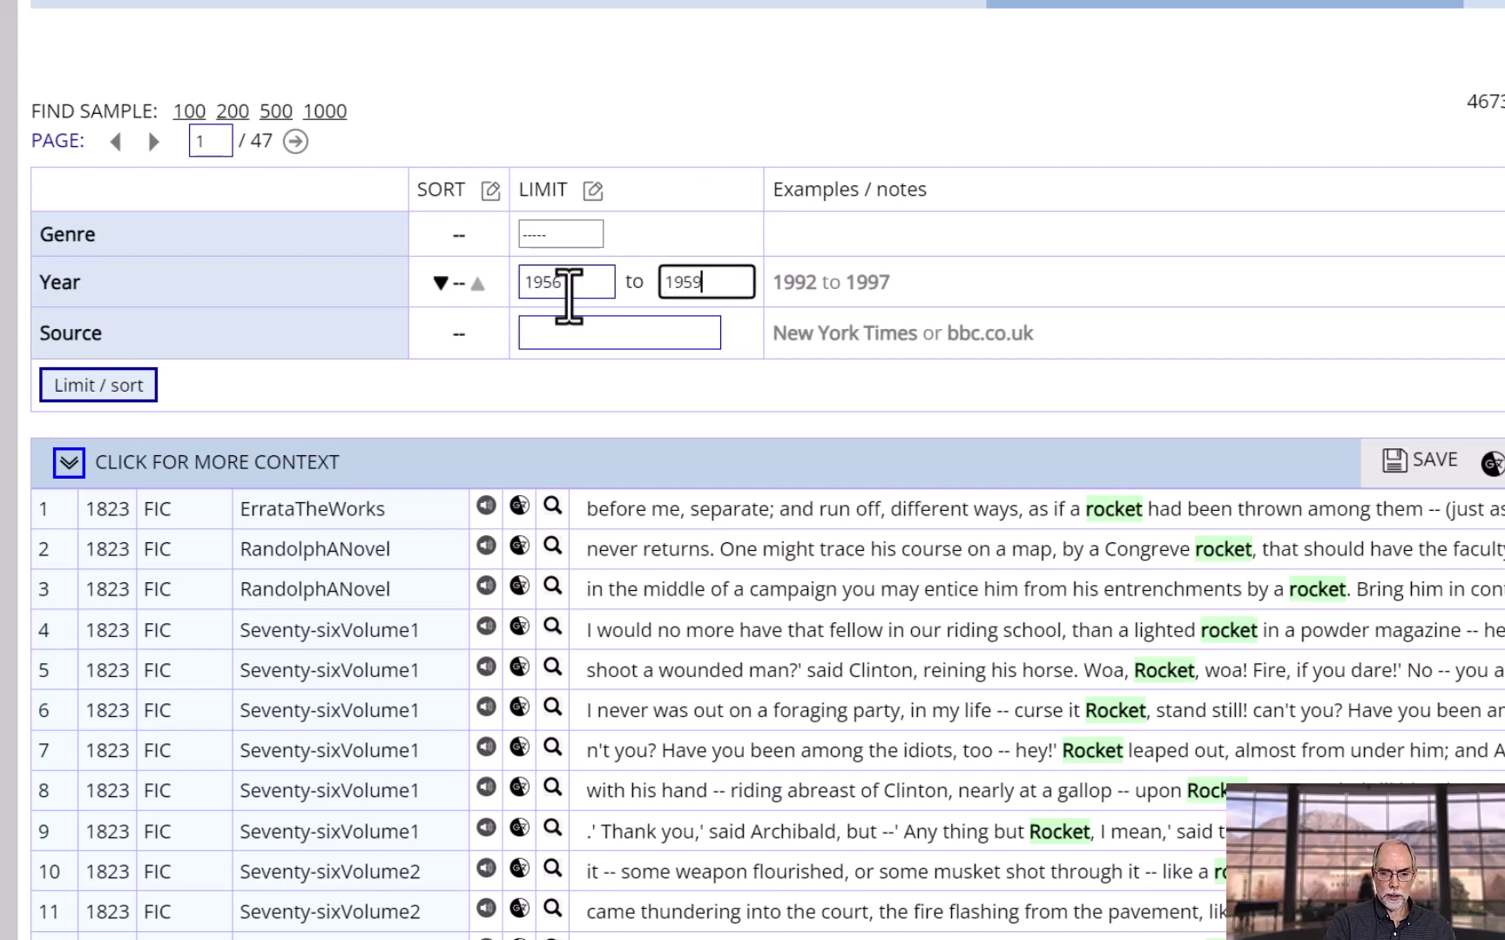
{"action": "left_click", "coordinate": [562, 238]}
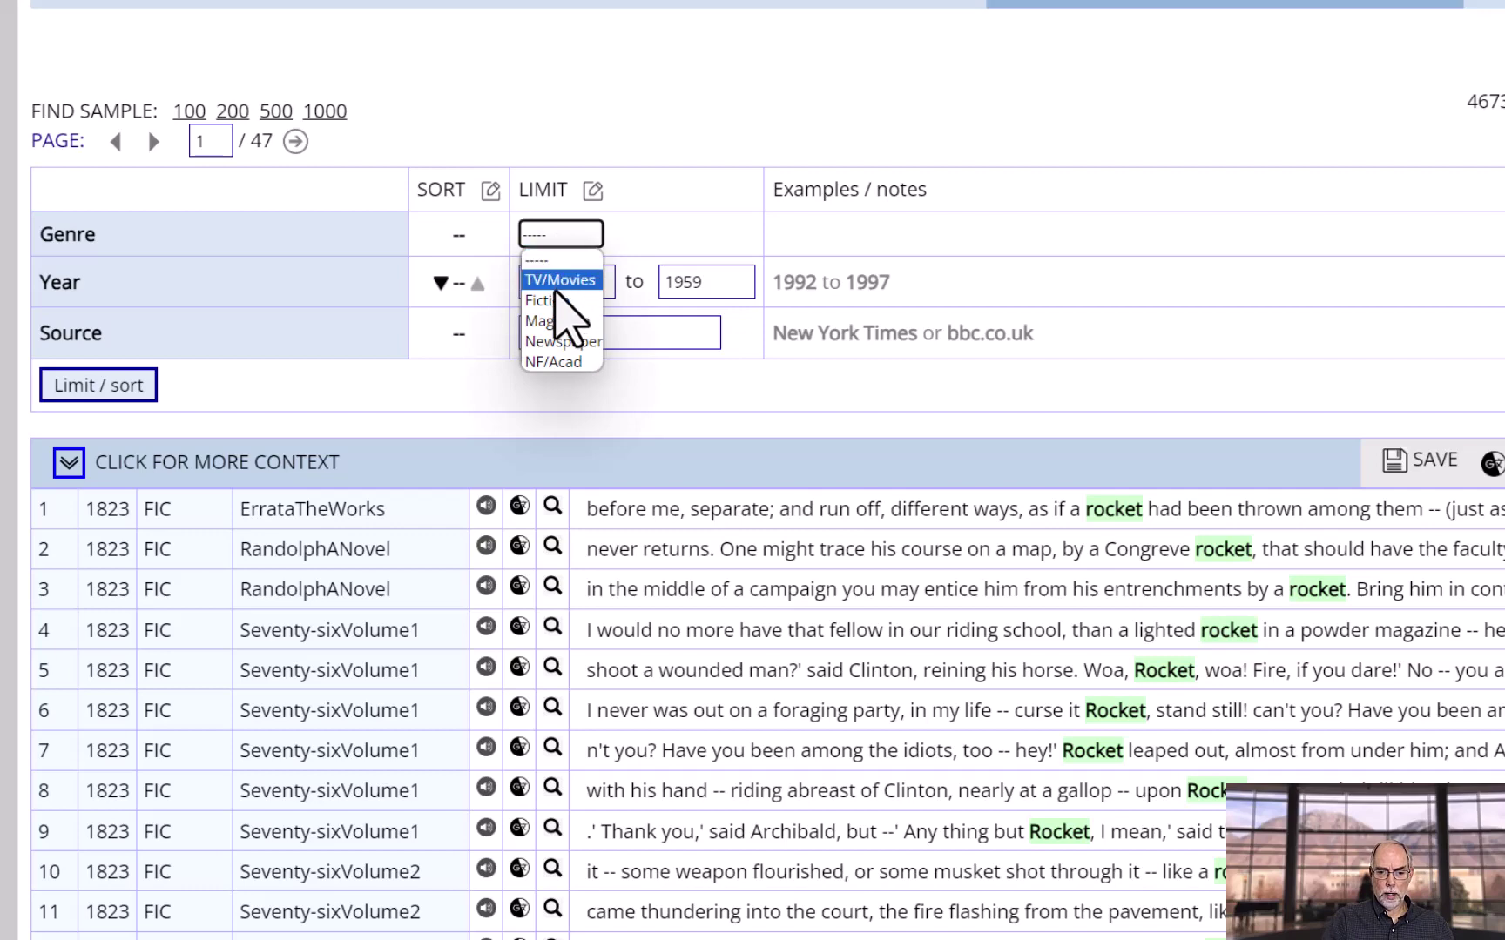
{"action": "left_click", "coordinate": [553, 342]}
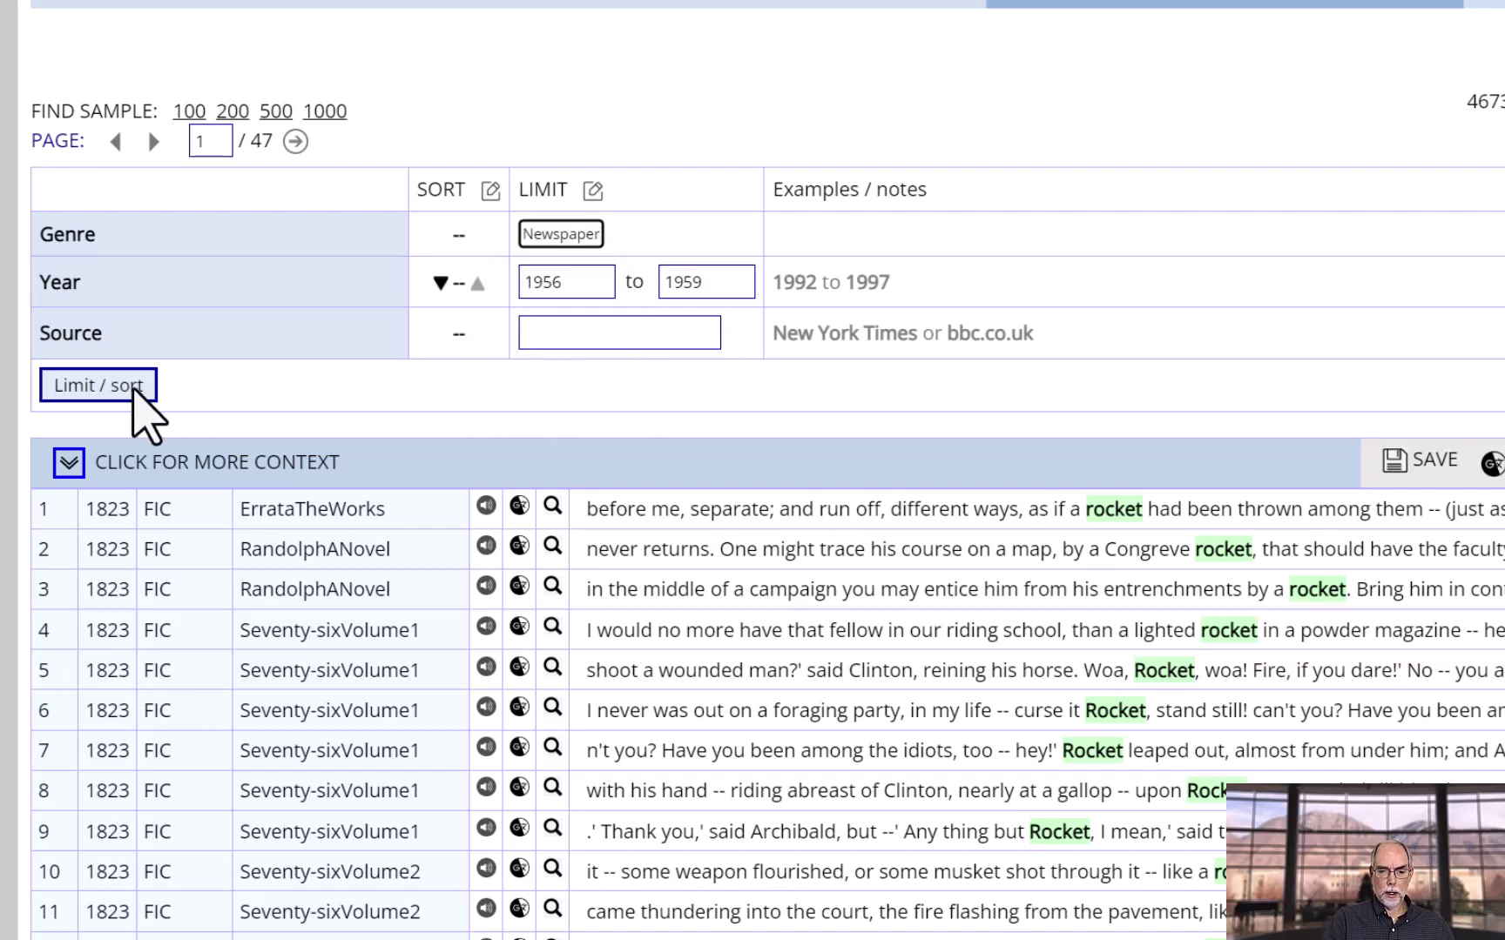
{"action": "left_click", "coordinate": [128, 393]}
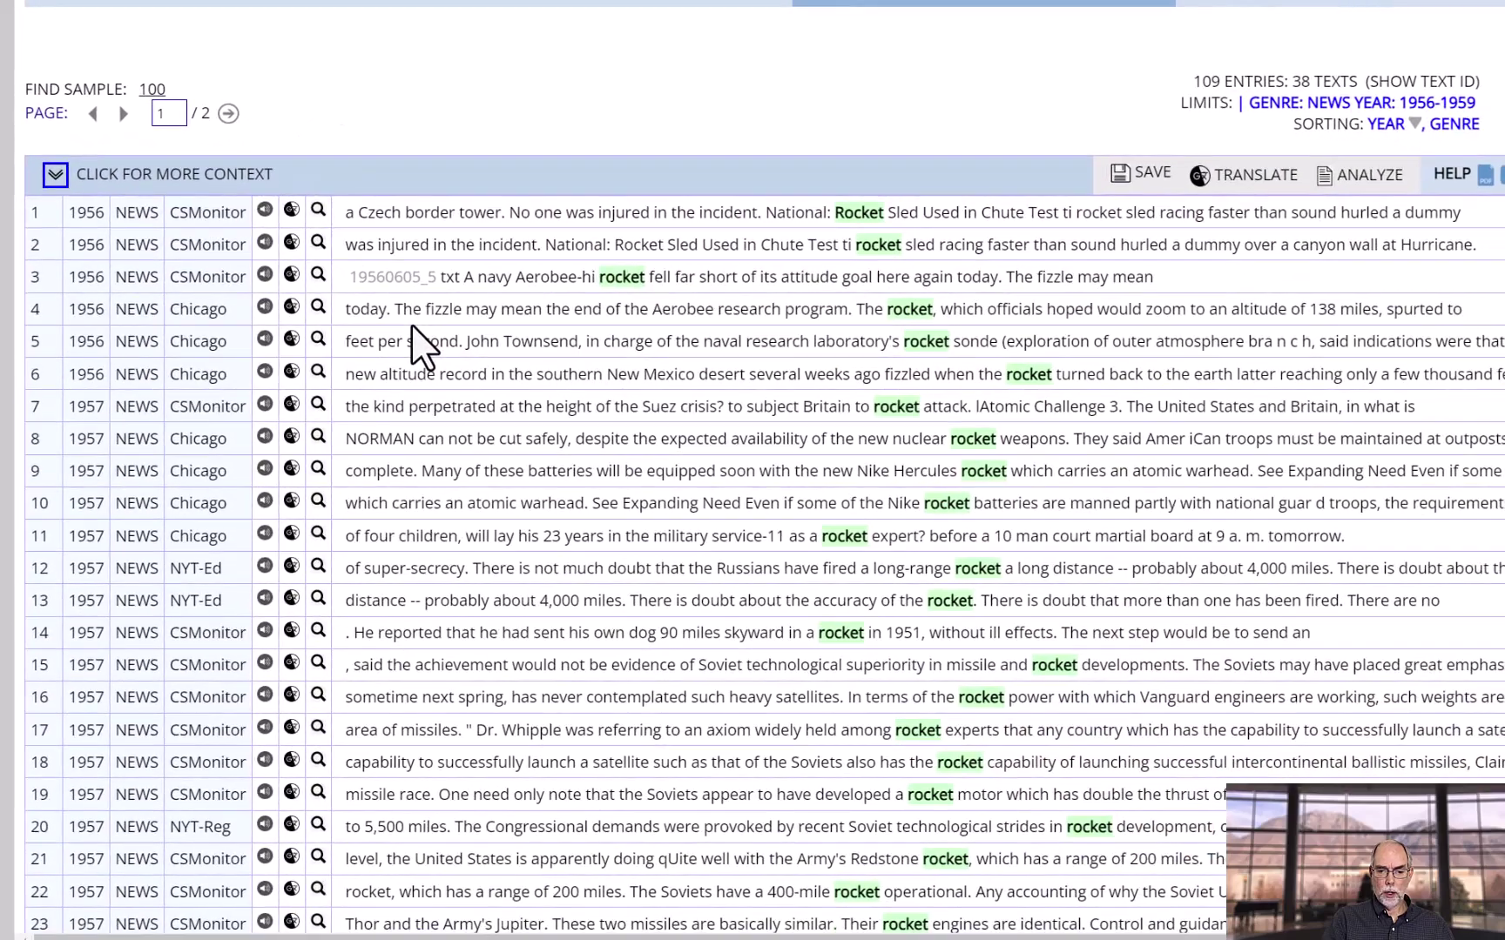
Change the limits to Newspaper texts from 1961 to 1964, giving 61 entries
{"action": "left_click", "coordinate": [1429, 103]}
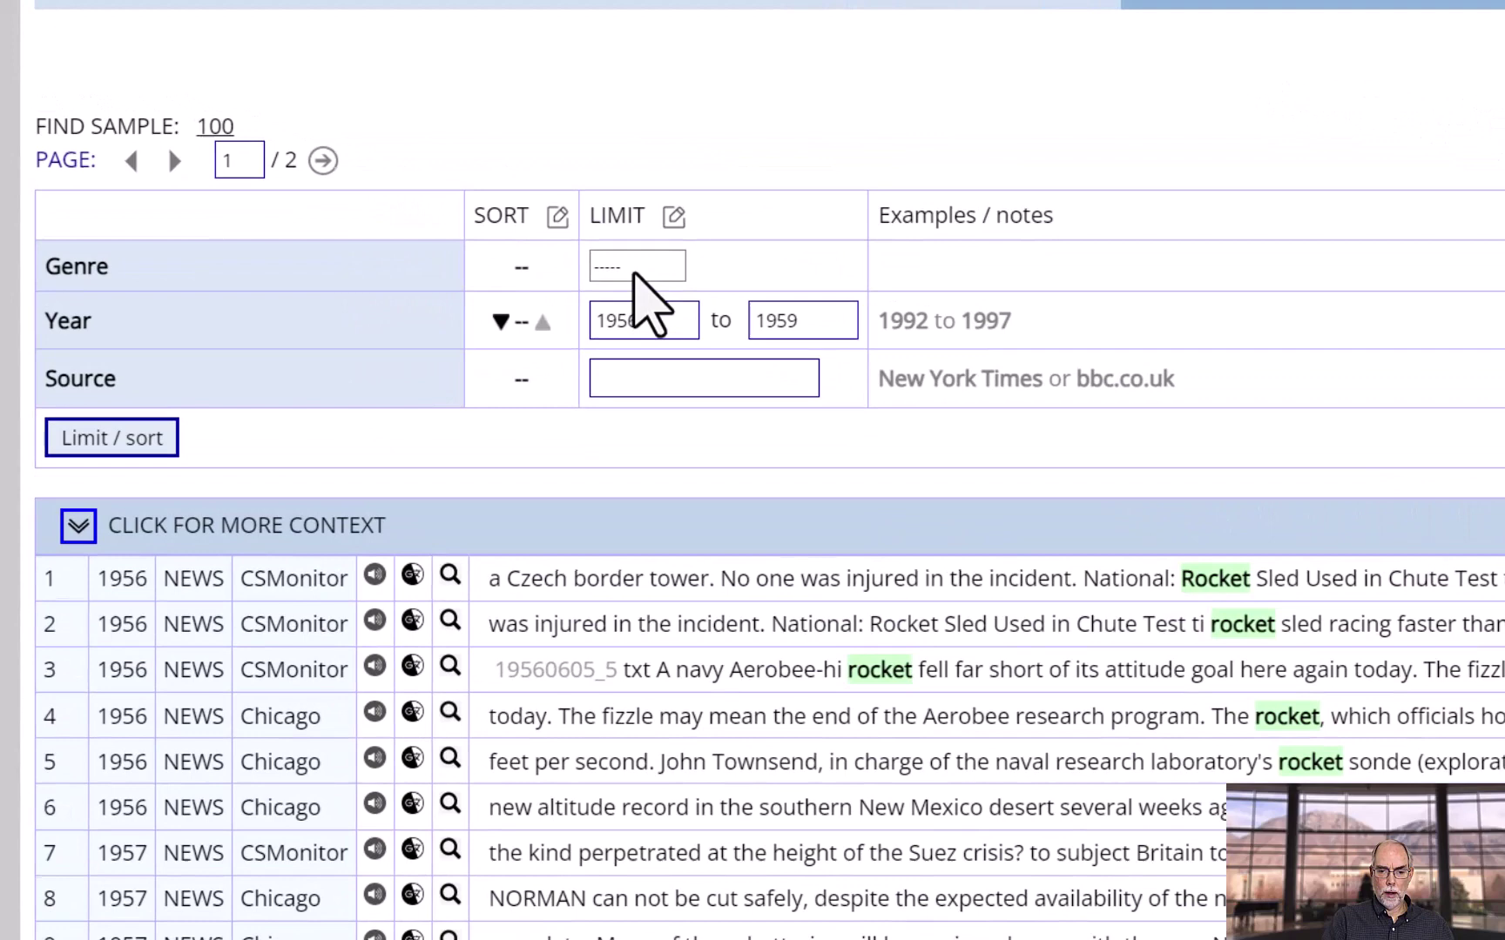
{"action": "left_click", "coordinate": [434, 179]}
{"action": "left_click", "coordinate": [644, 389]}
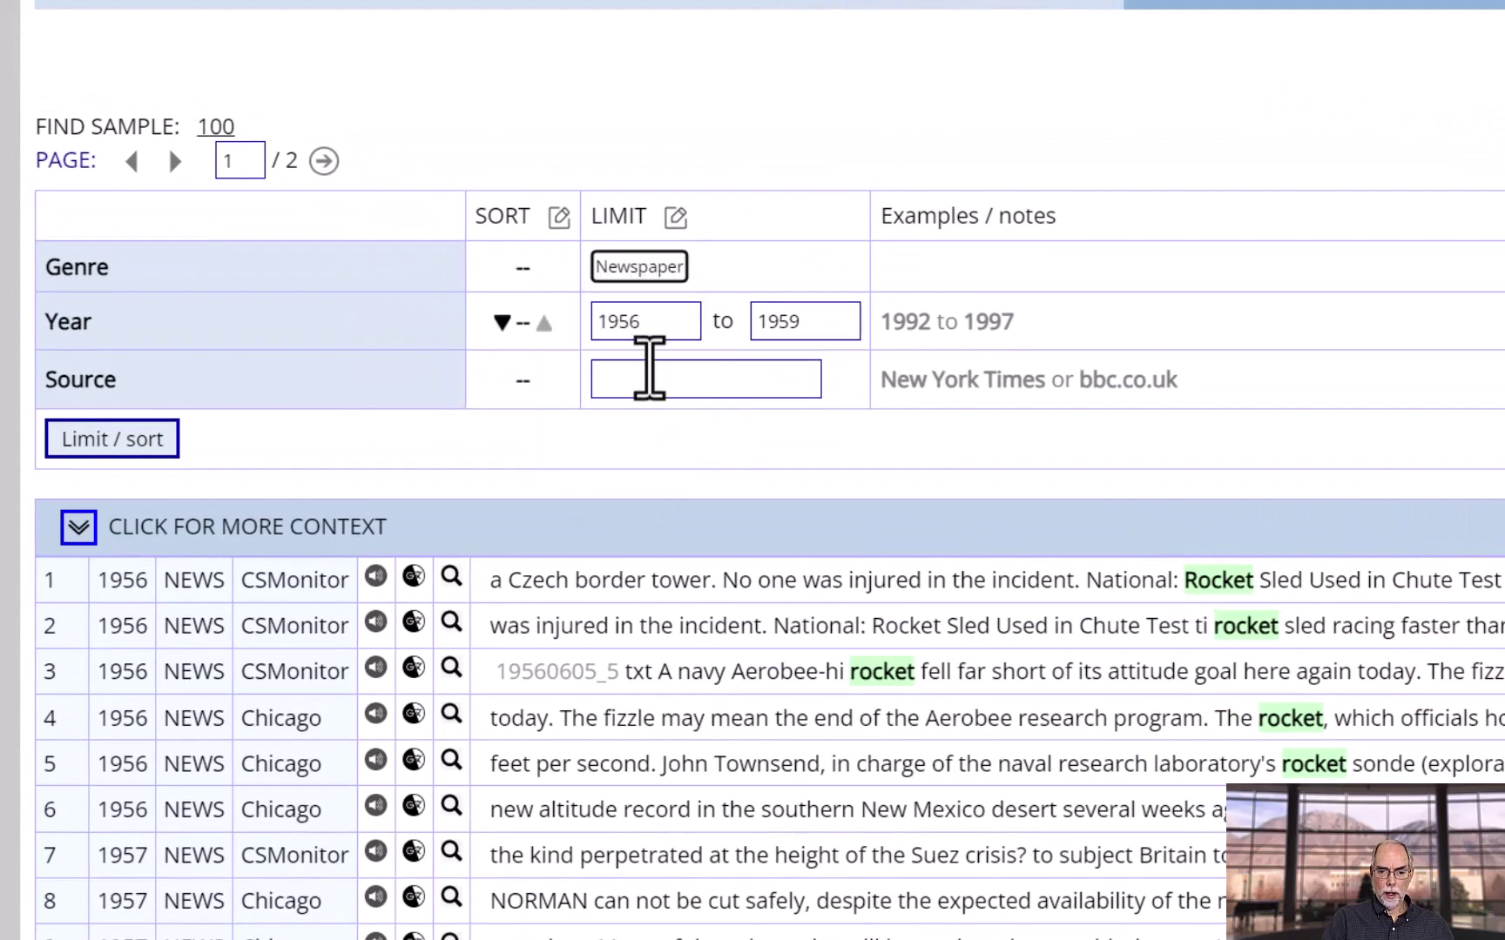
{"action": "left_click", "coordinate": [645, 329]}
{"action": "double_click", "coordinate": [645, 329]}
{"action": "type", "text": "1"}
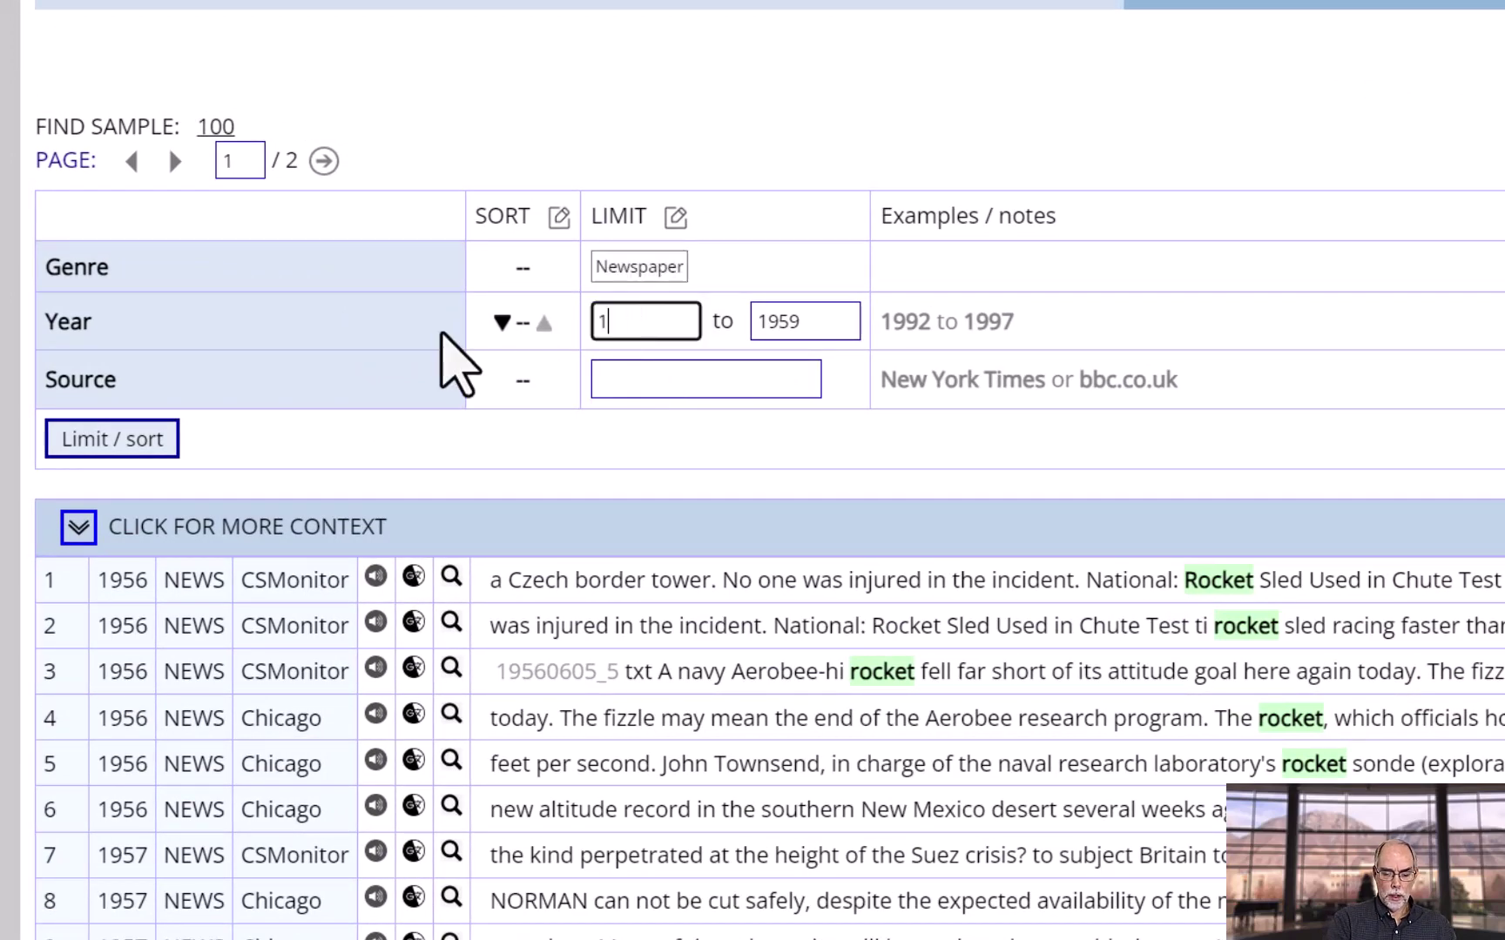
{"action": "type", "text": "961"}
{"action": "key", "text": "Tab"}
{"action": "type", "text": "1964"}
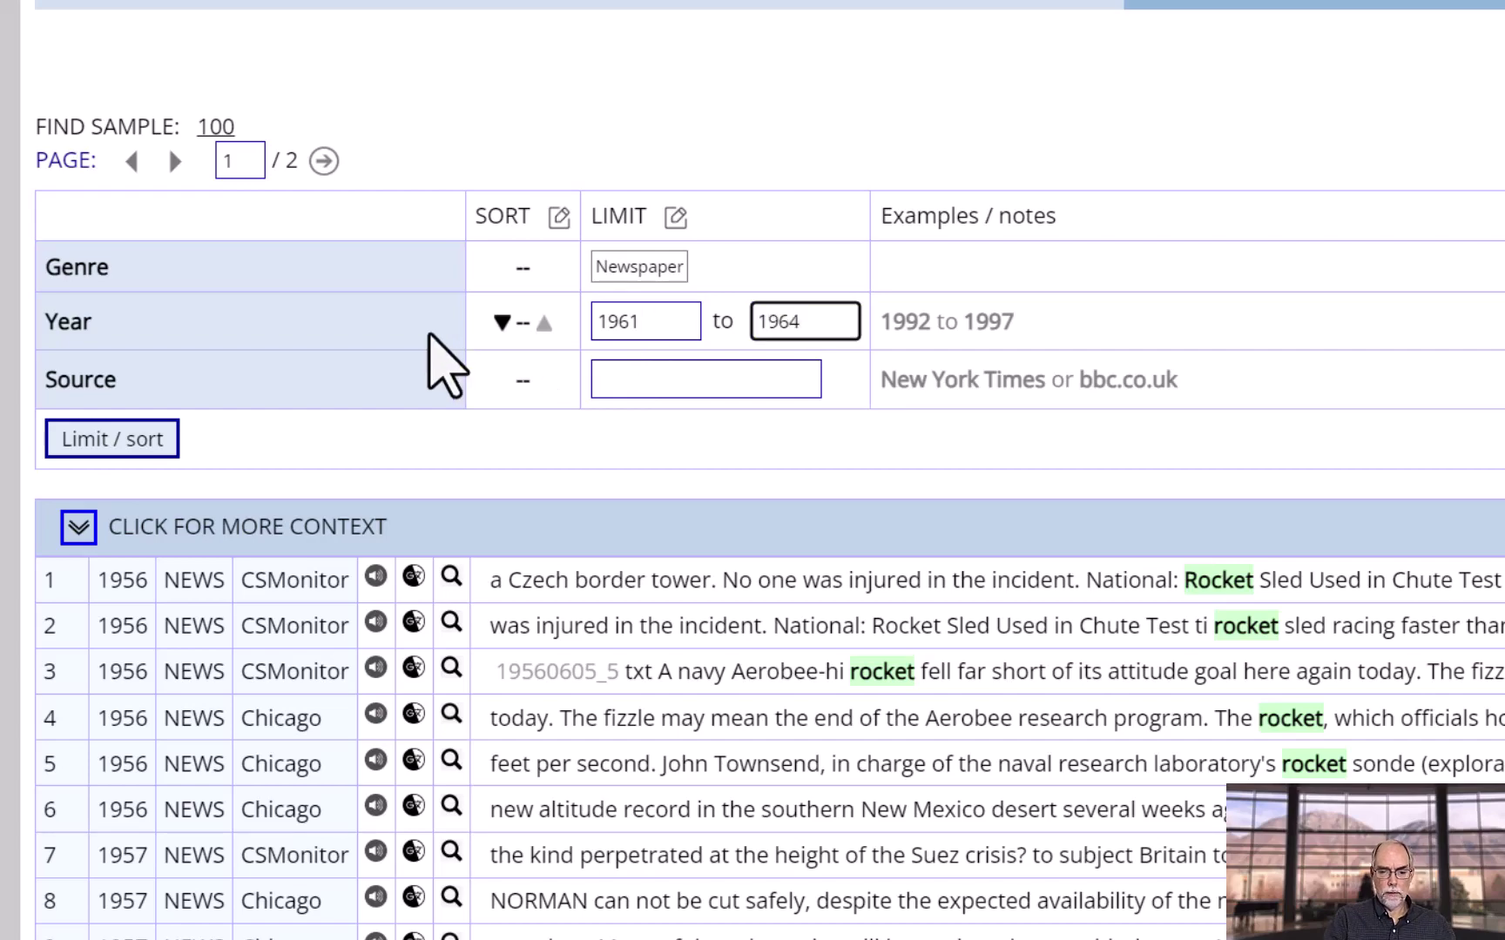
{"action": "left_click", "coordinate": [124, 440]}
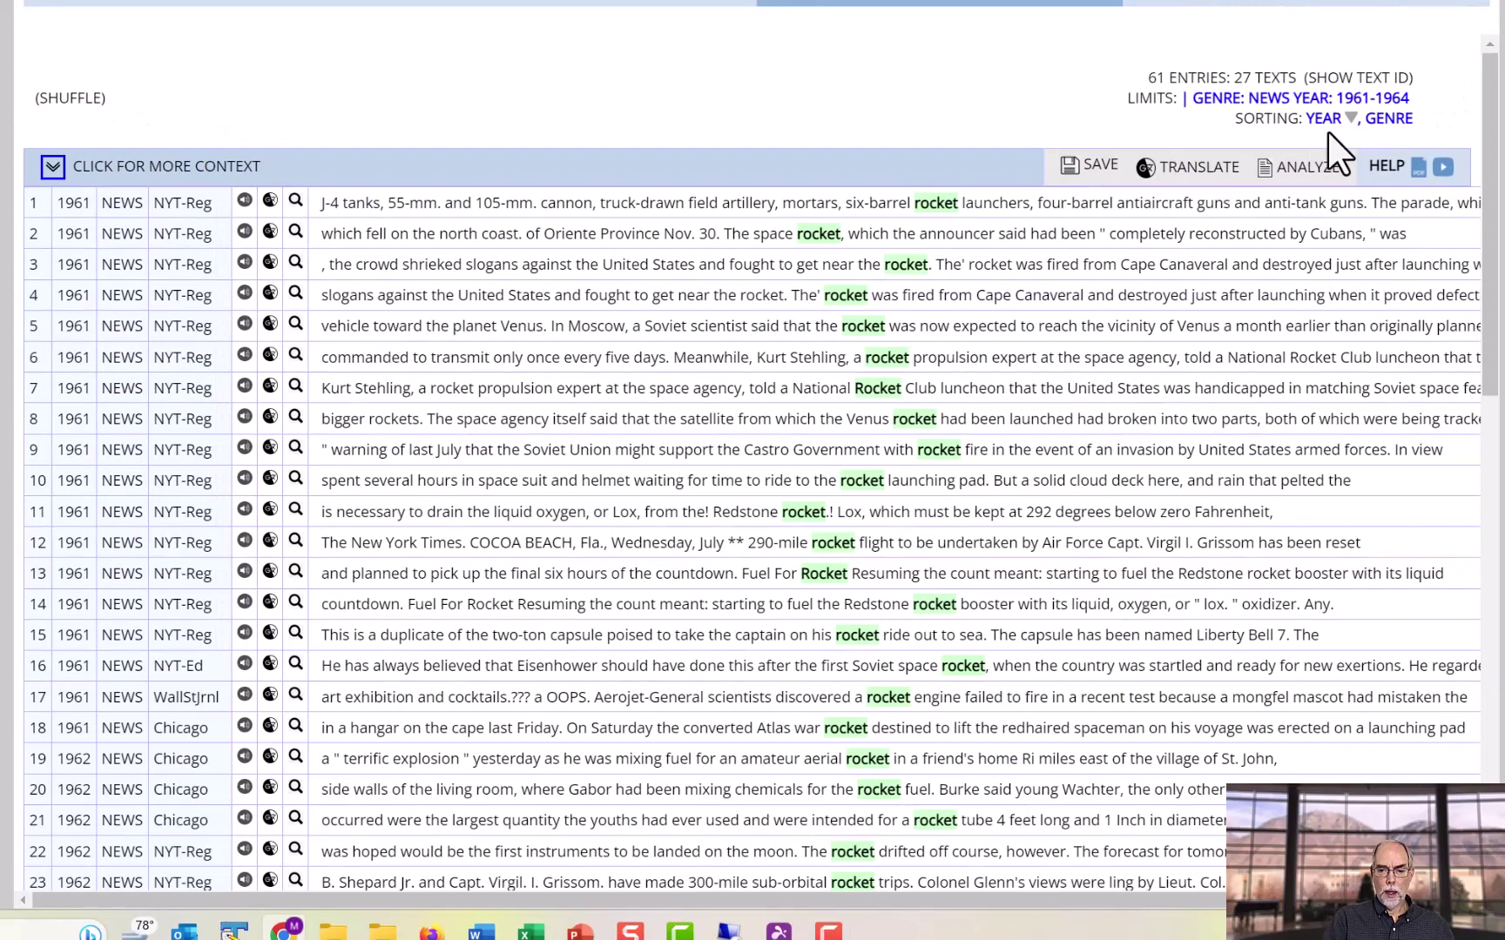
Switch the genre limit to Magazine for 1961–1964 and scroll the 137 results
{"action": "left_click", "coordinate": [1373, 120]}
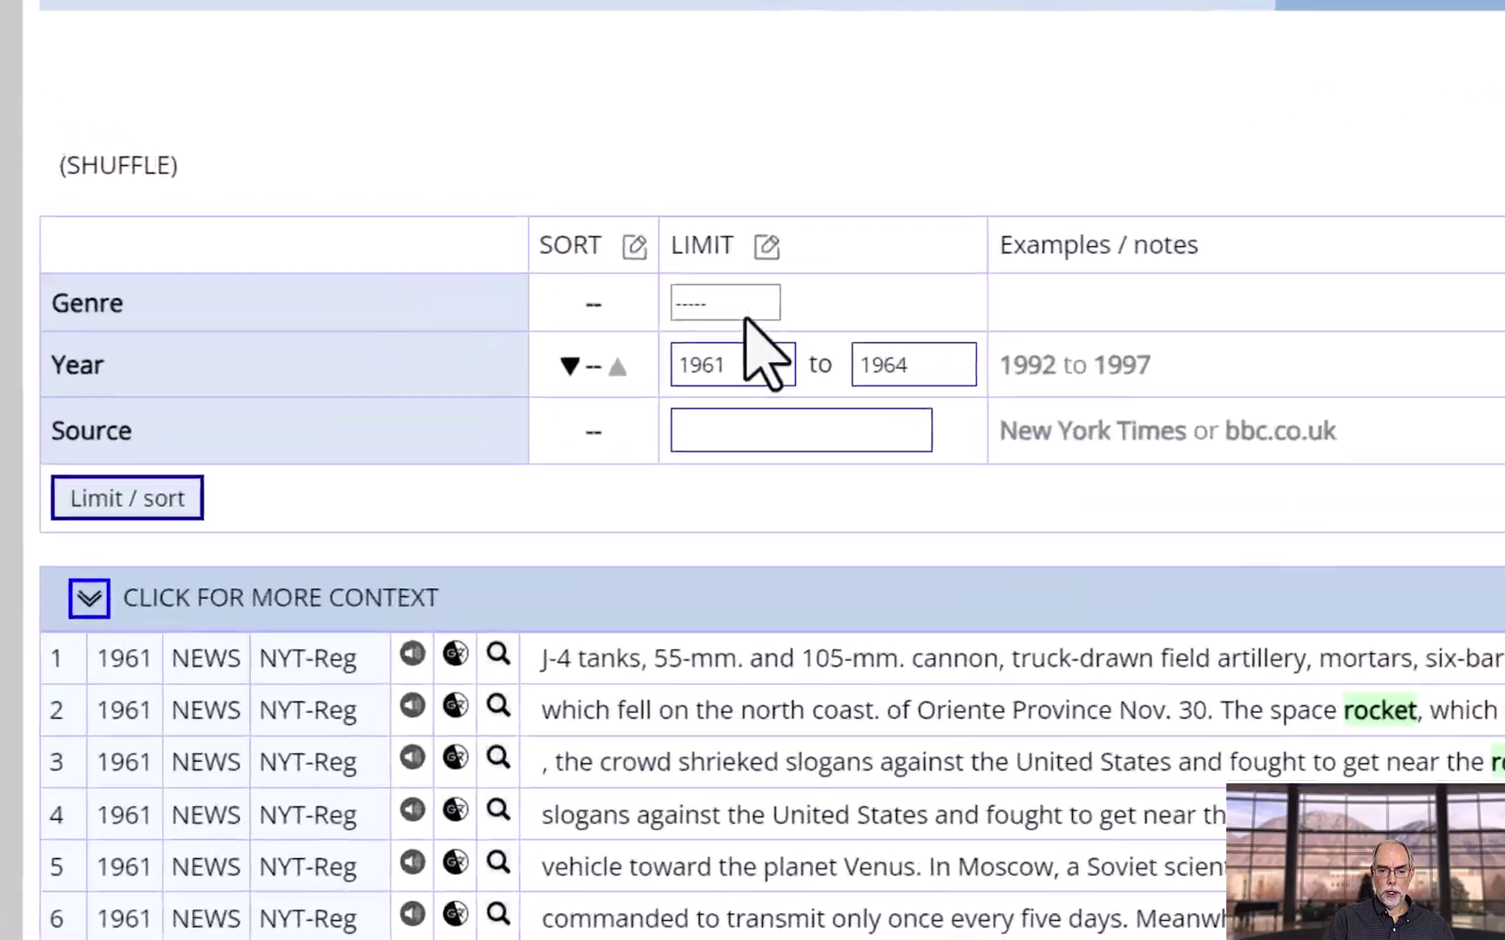
{"action": "left_click", "coordinate": [740, 311]}
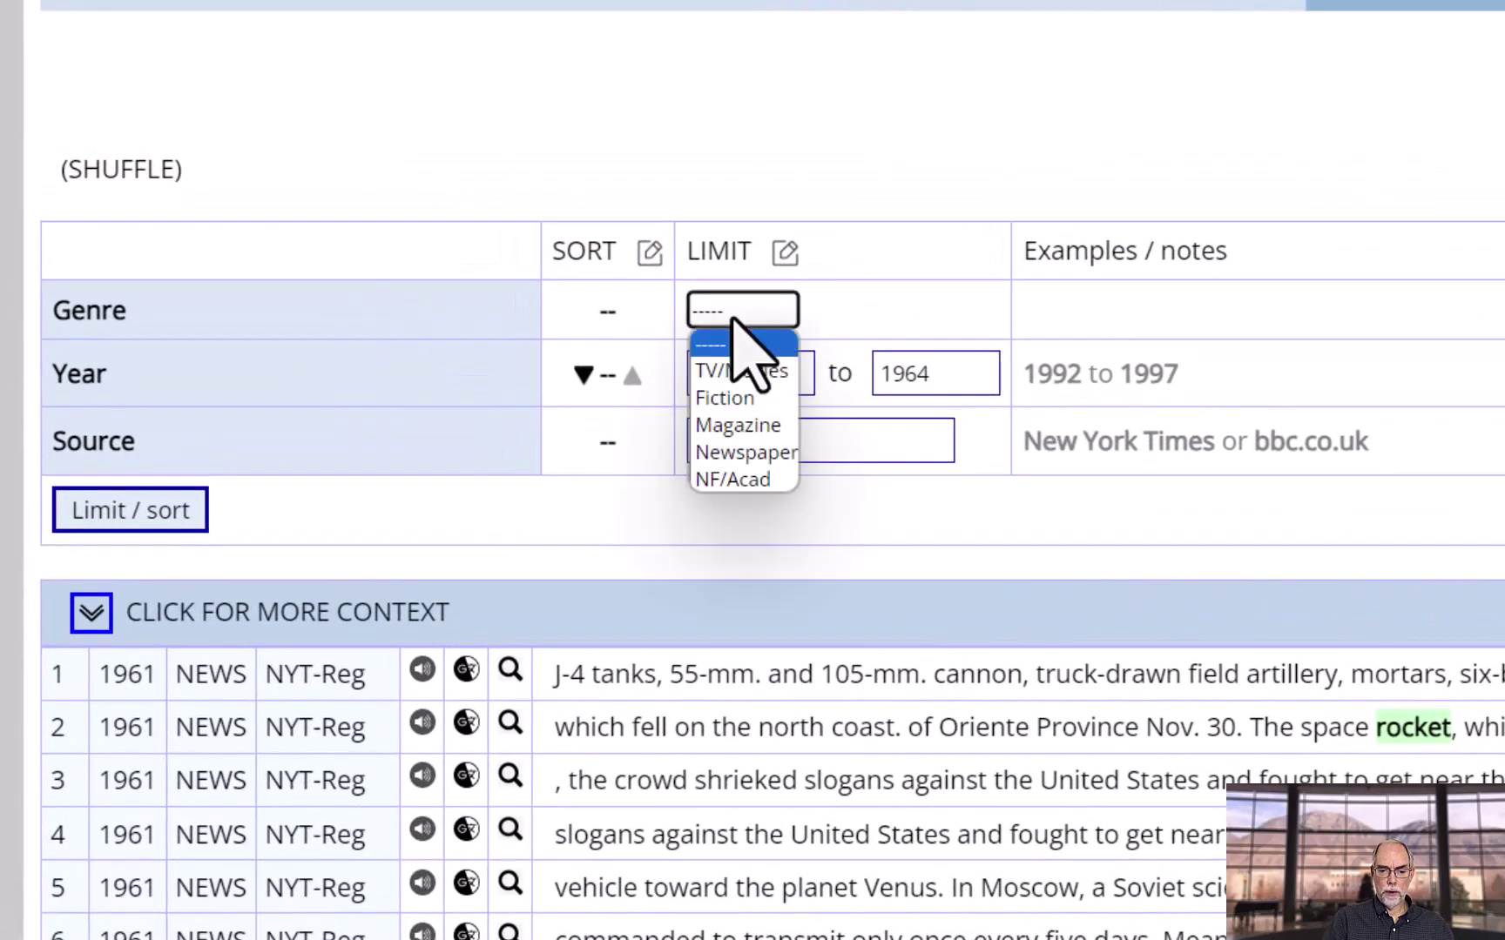
{"action": "left_click", "coordinate": [752, 425]}
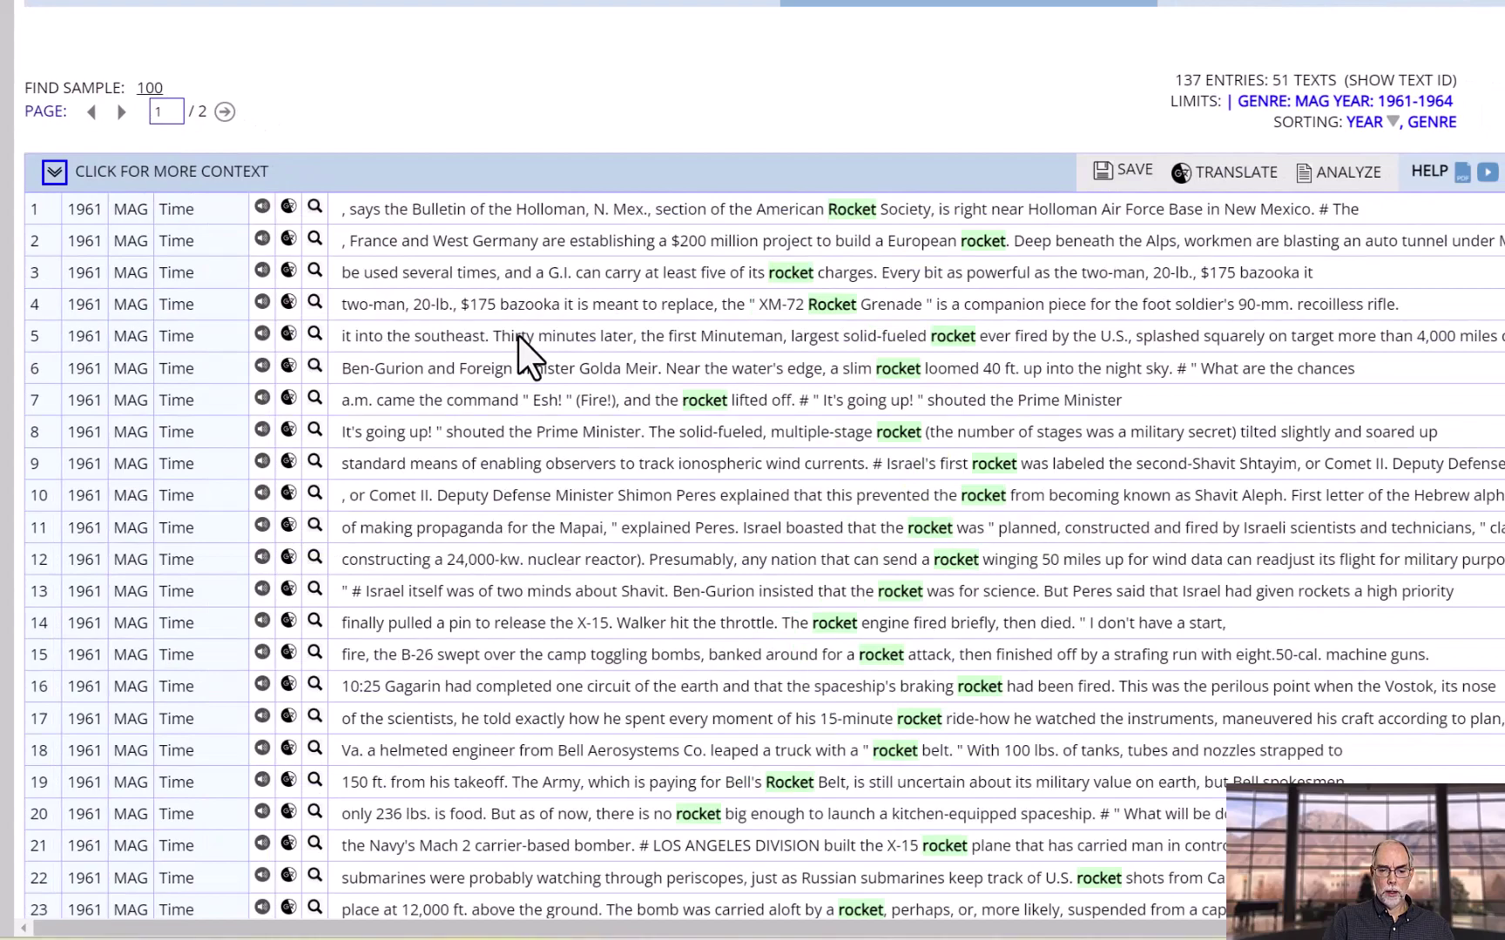
{"action": "scroll", "coordinate": [522, 355], "scroll_direction": "down", "scroll_amount": 12}
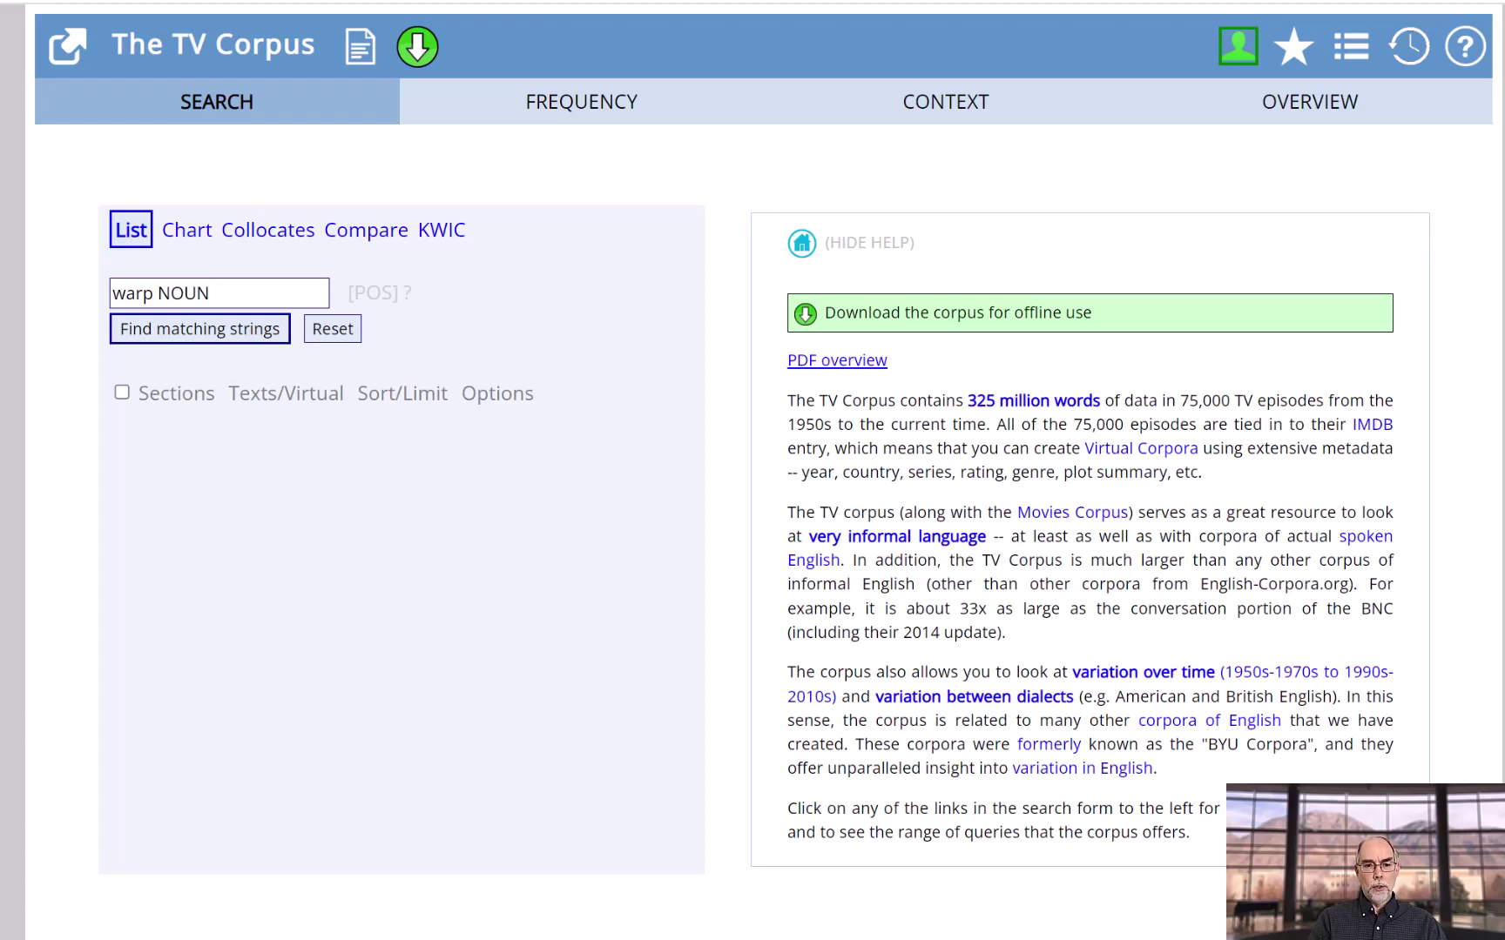
Search warp NOUN in the TV Corpus and show the 299 WARP DRIVE concordance lines
{"action": "left_click", "coordinate": [581, 102]}
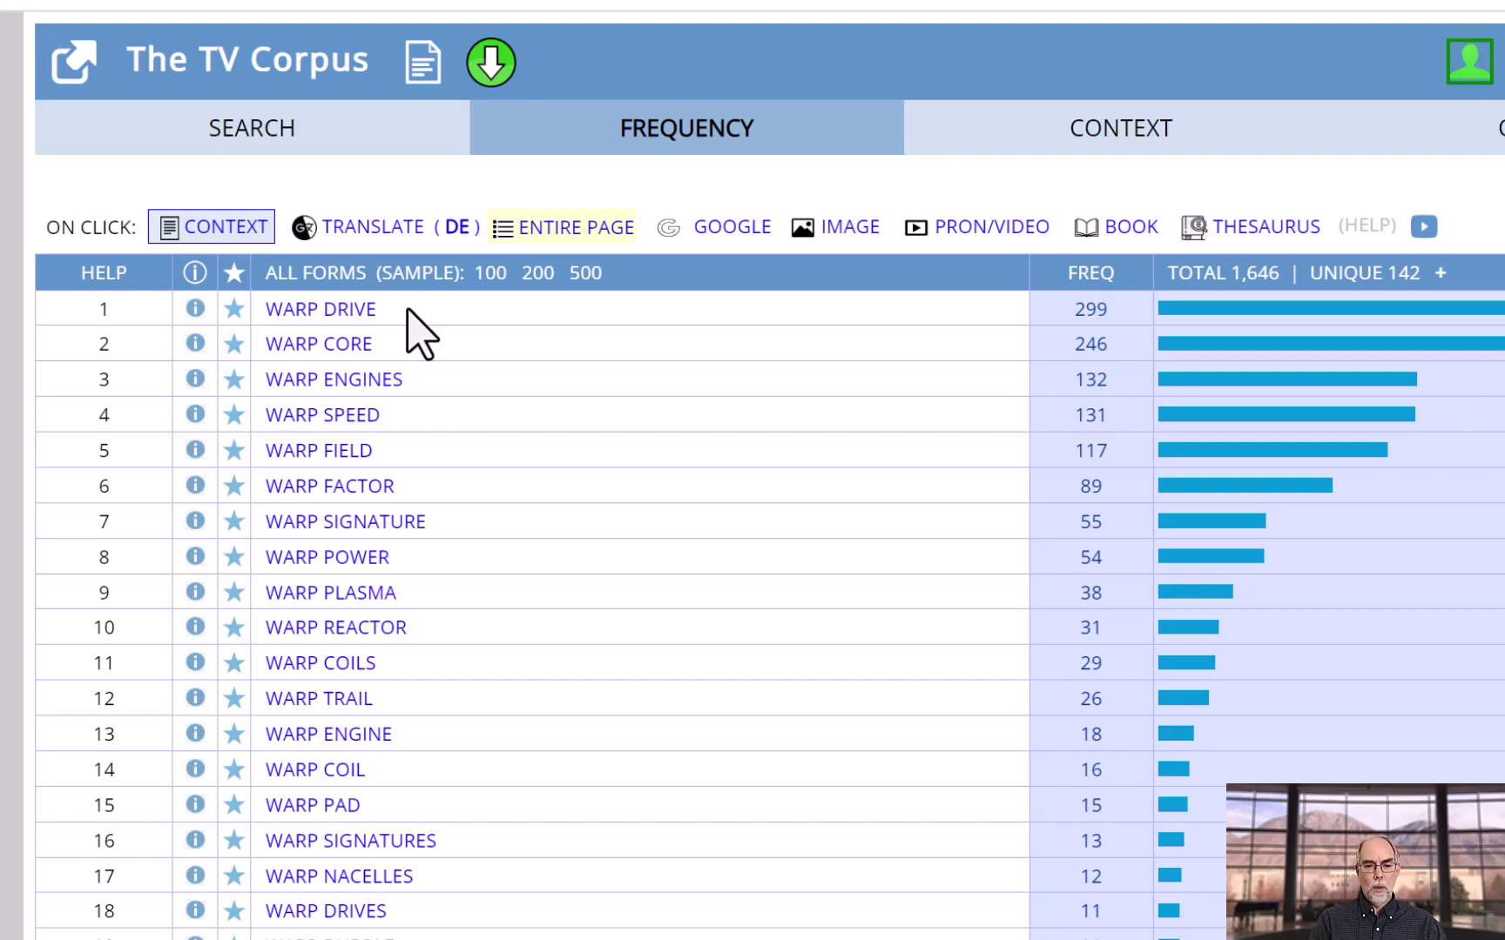
{"action": "left_click", "coordinate": [341, 312]}
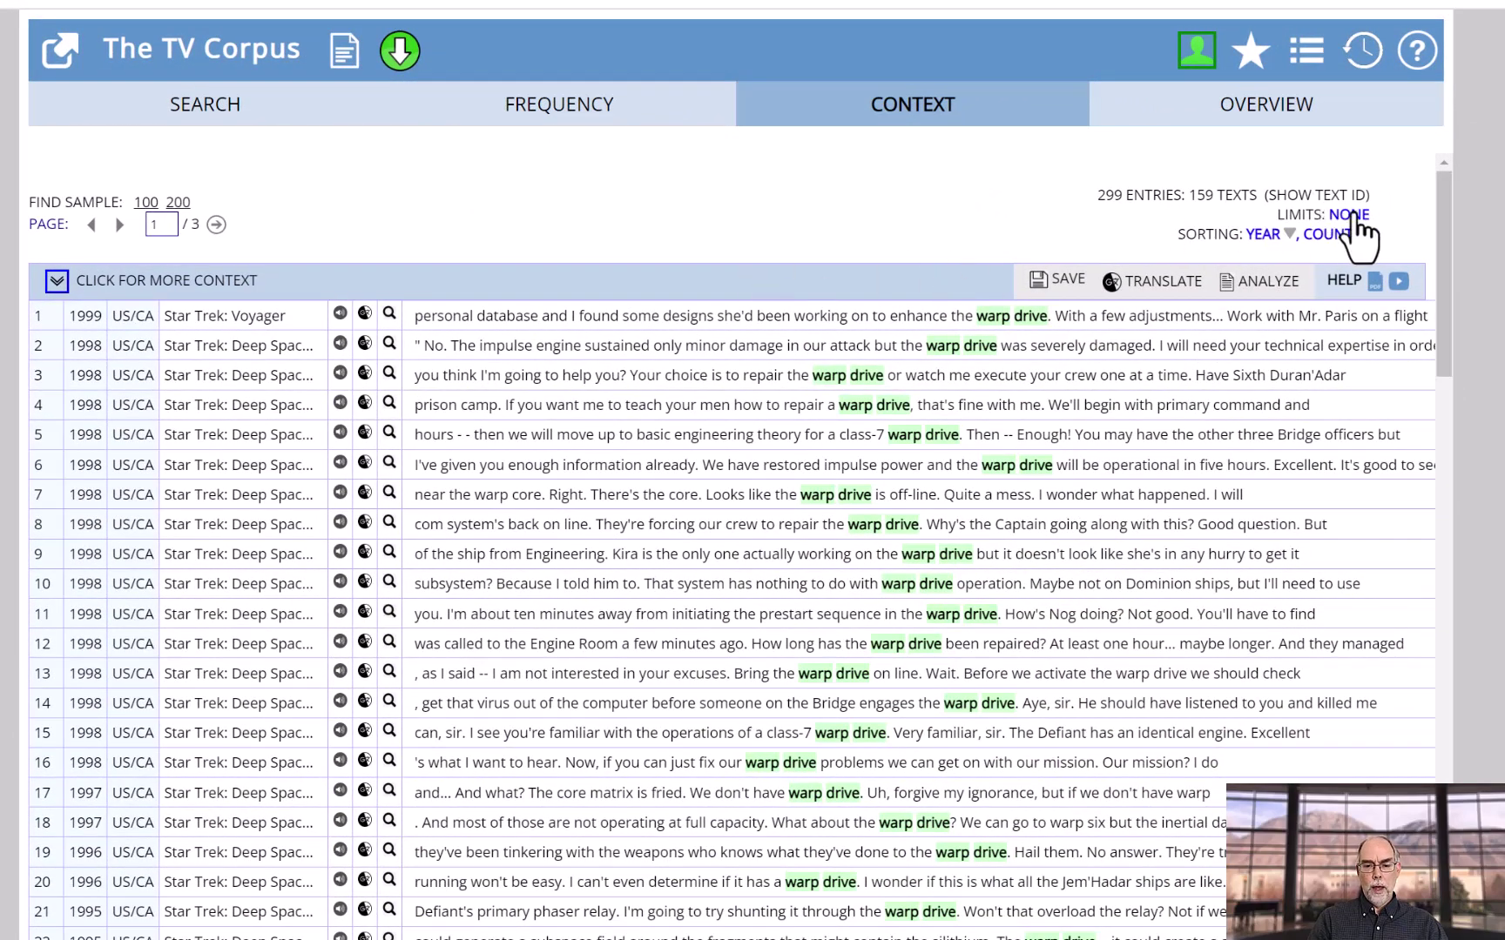
Limit the warp drive lines to the source 'voyager'
{"action": "left_click", "coordinate": [1267, 234]}
{"action": "left_click", "coordinate": [693, 406]}
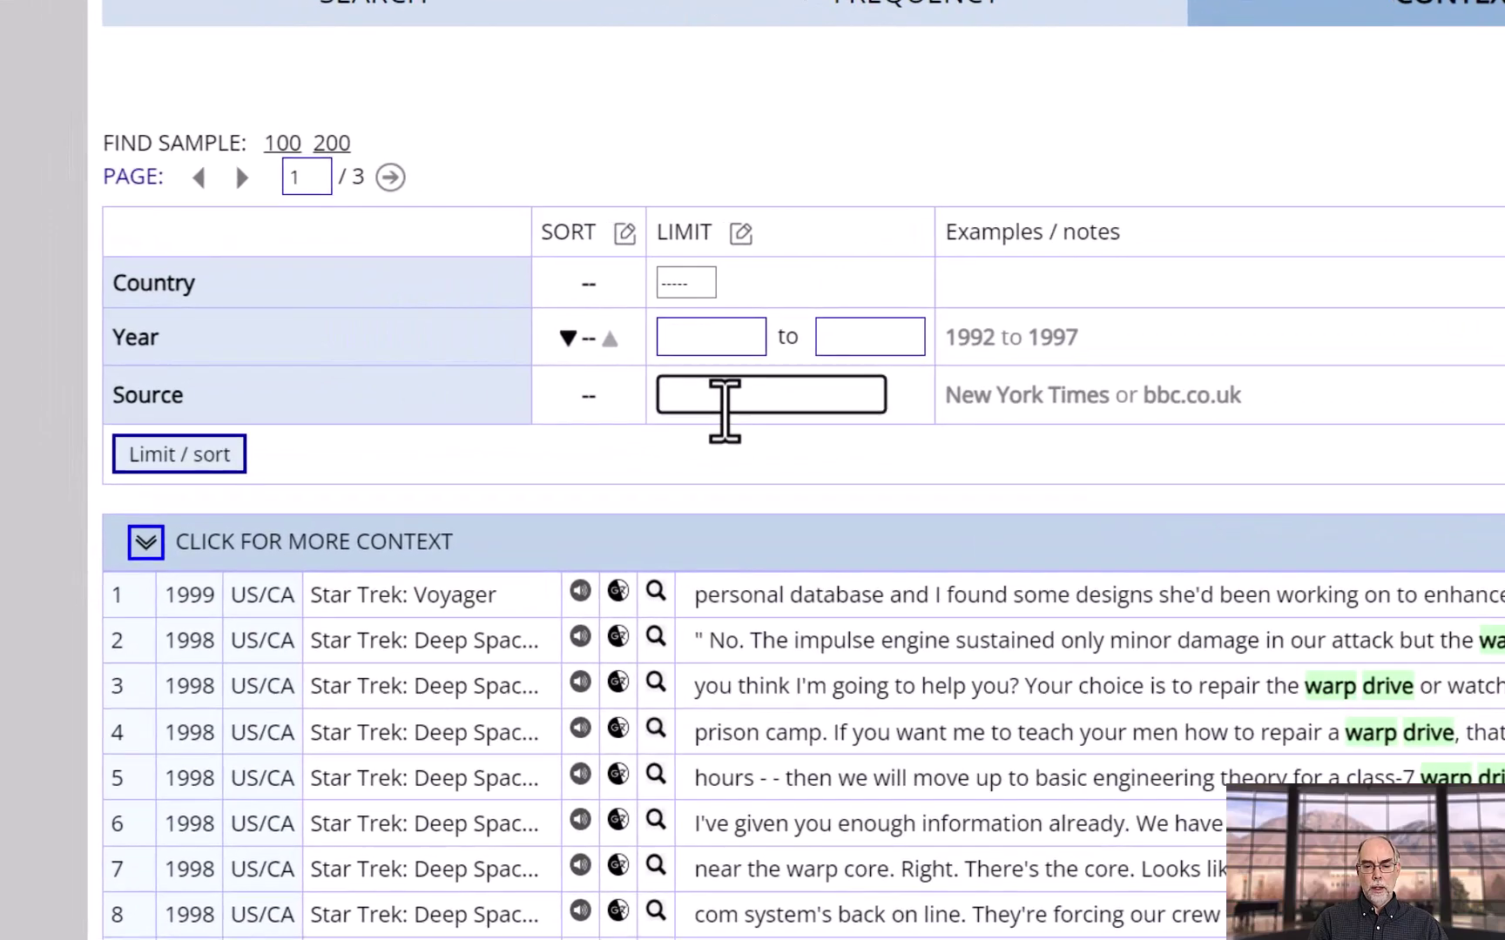
{"action": "type", "text": "voyager"}
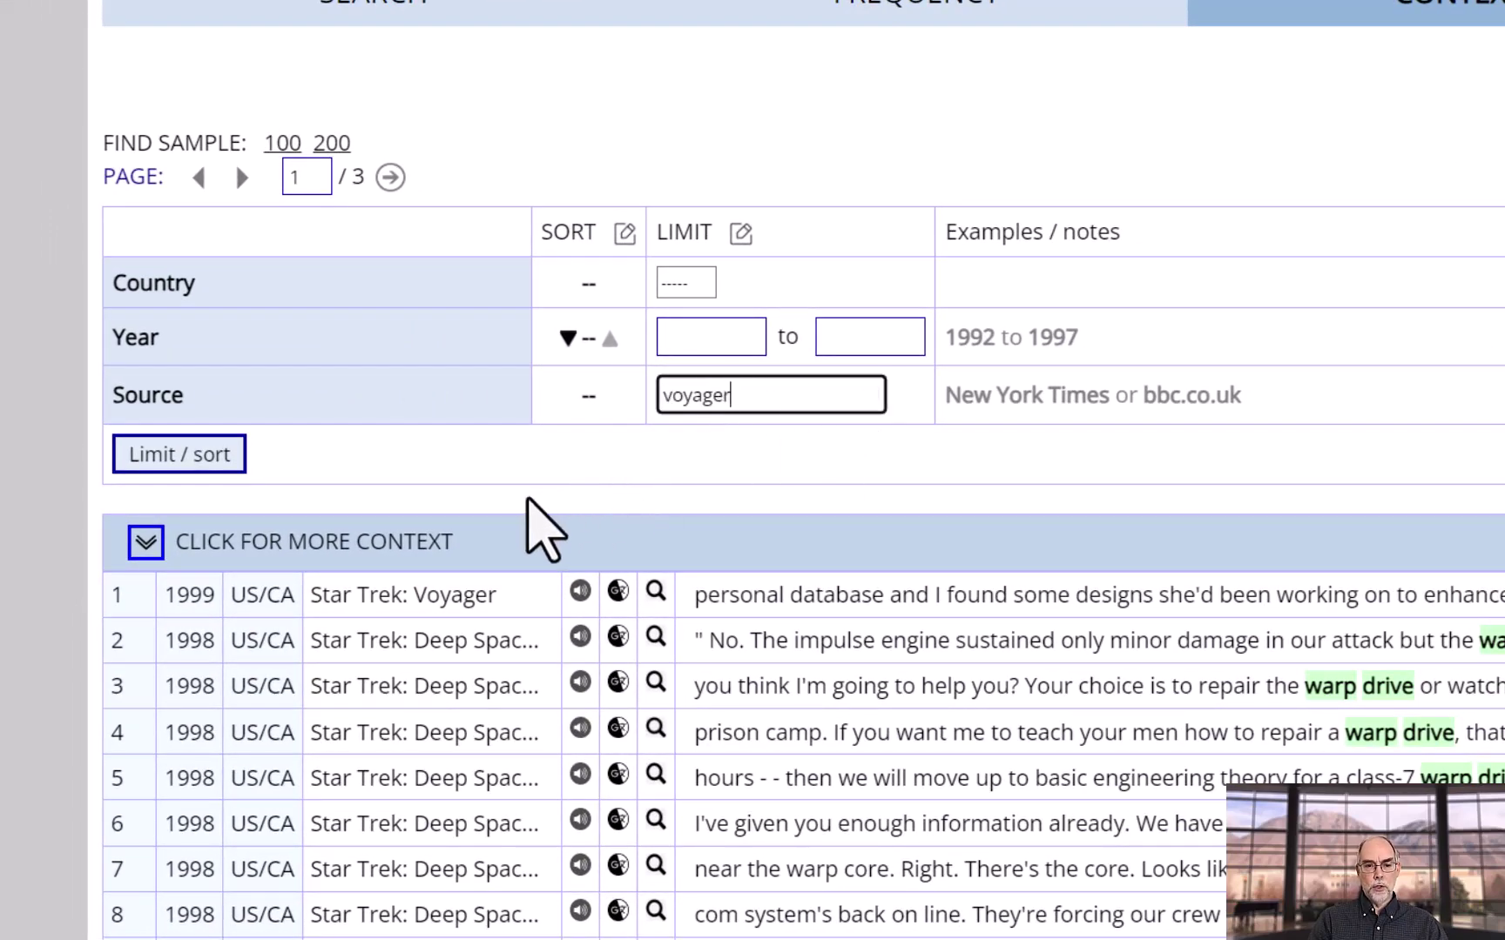
{"action": "left_click", "coordinate": [204, 466]}
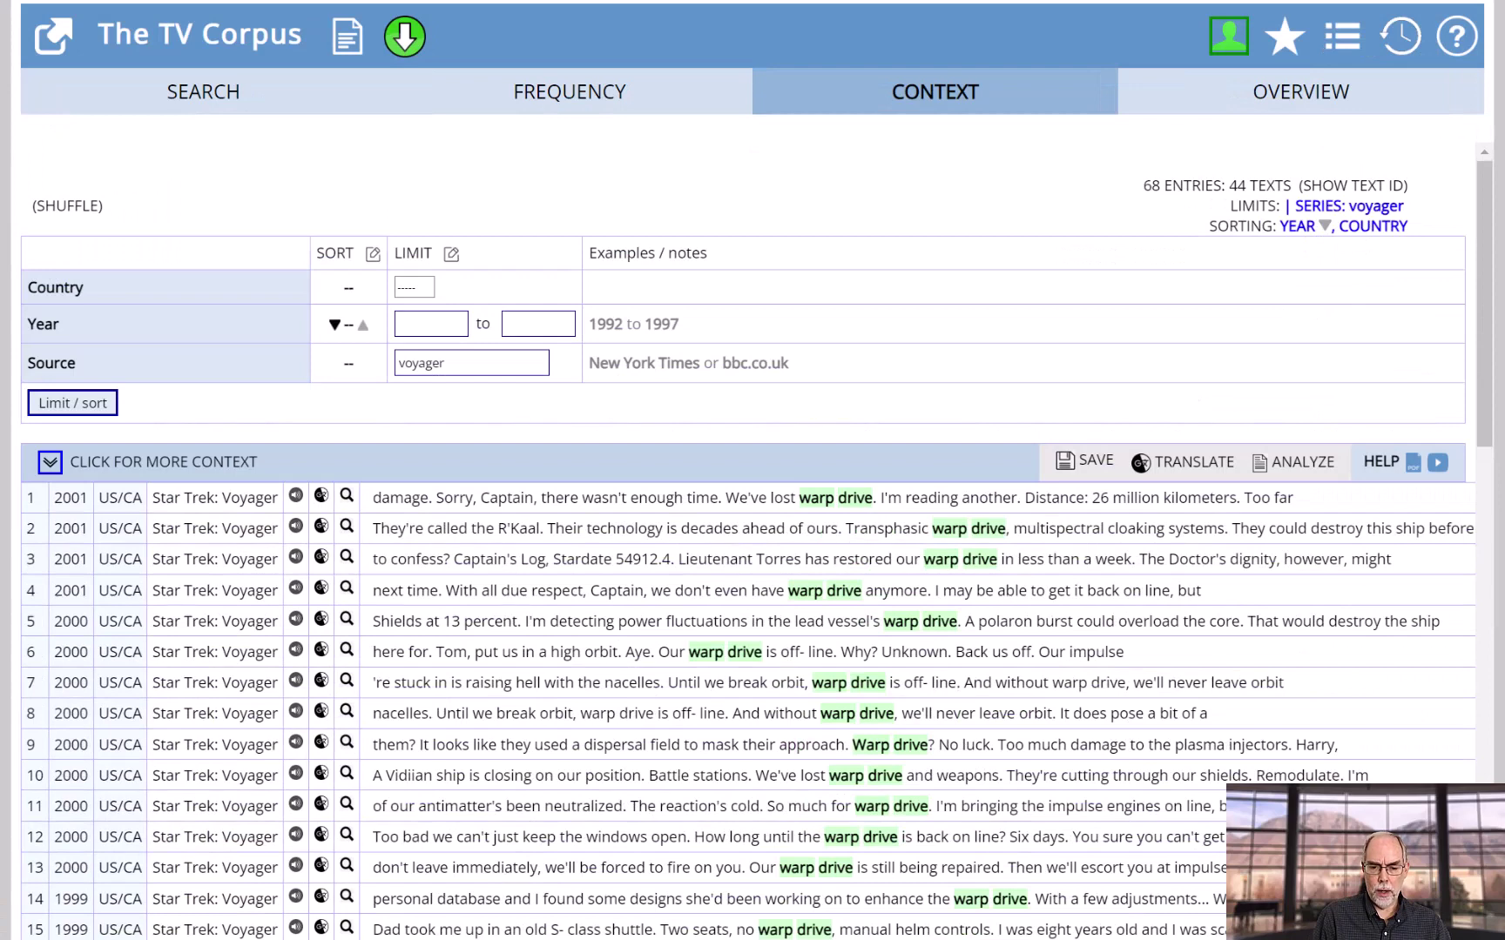
Replace the voyager source limit with 'next generation', leaving 53 entries
{"action": "left_click", "coordinate": [444, 362]}
{"action": "key", "text": "ctrl+a"}
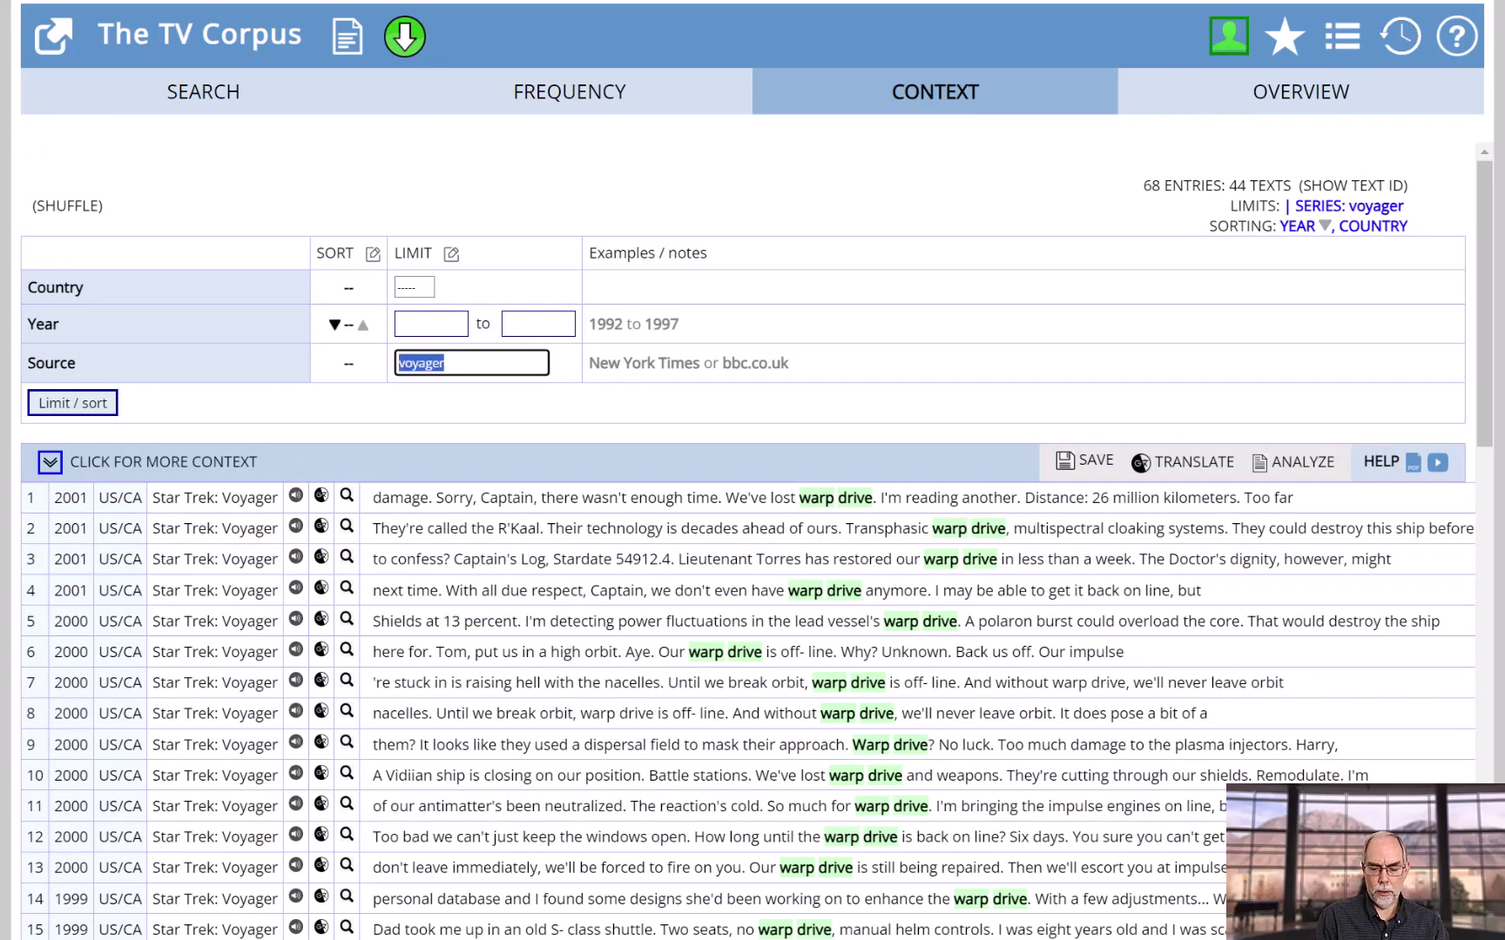
{"action": "type", "text": "next gener"}
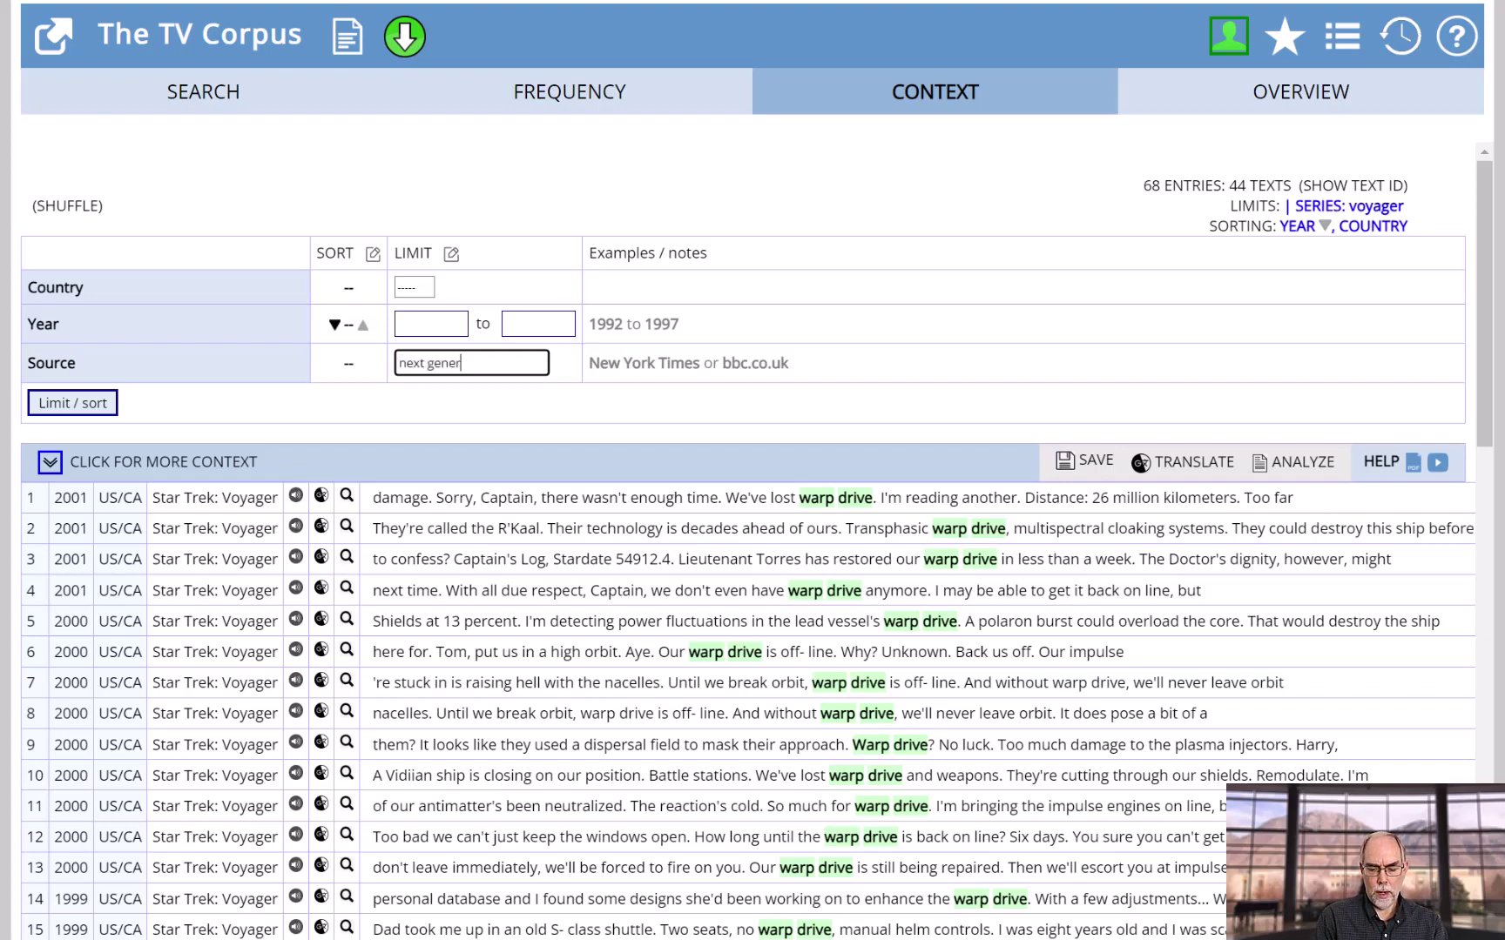
{"action": "type", "text": "ation"}
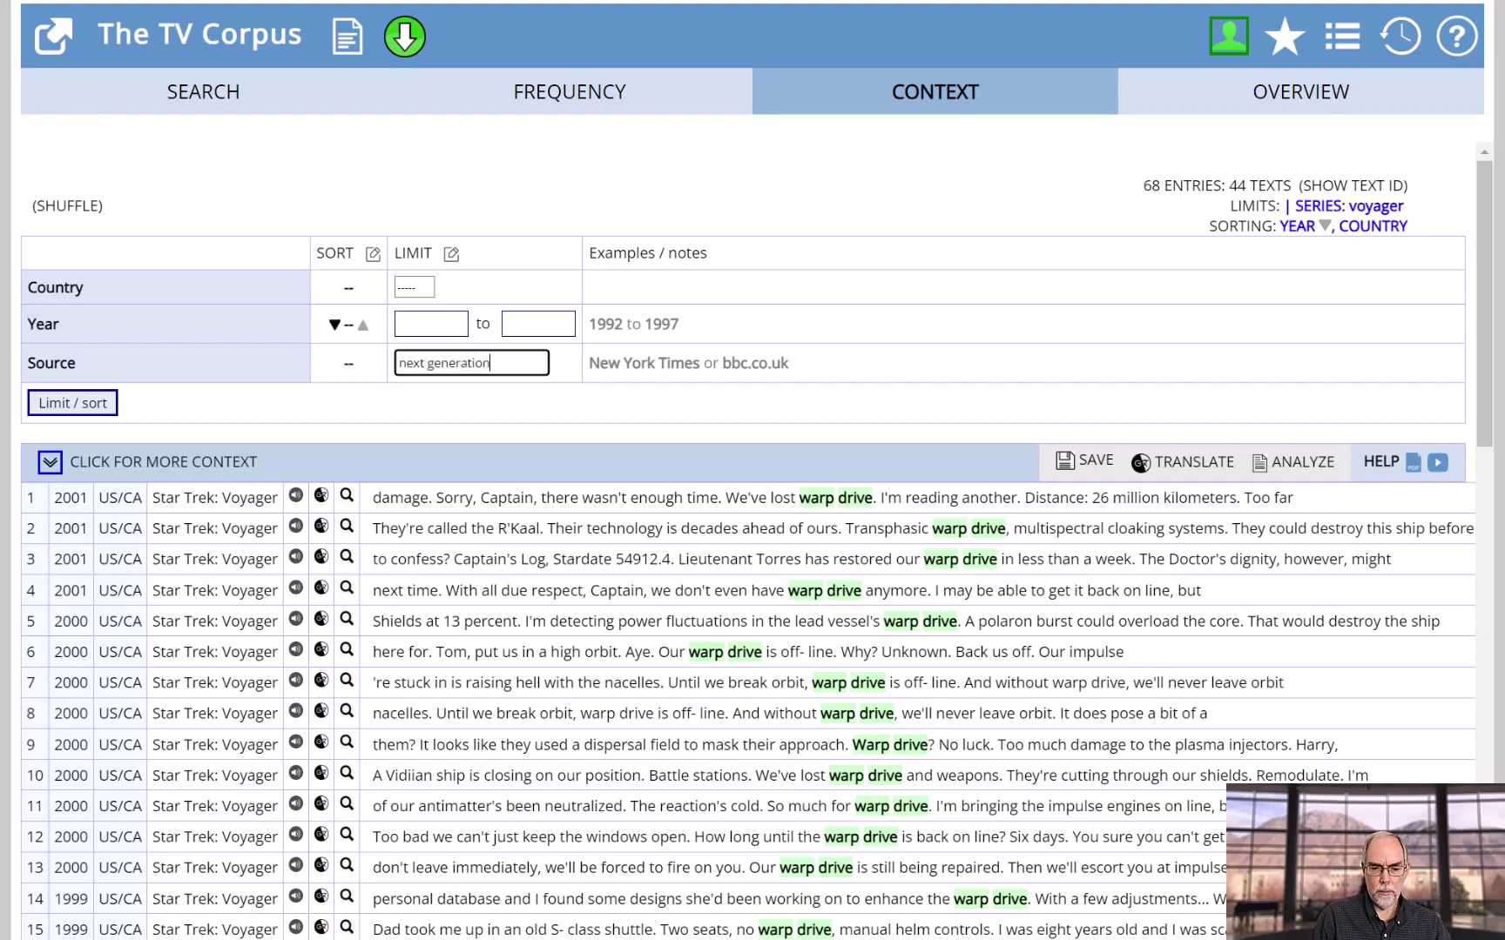
{"action": "key", "text": "Return"}
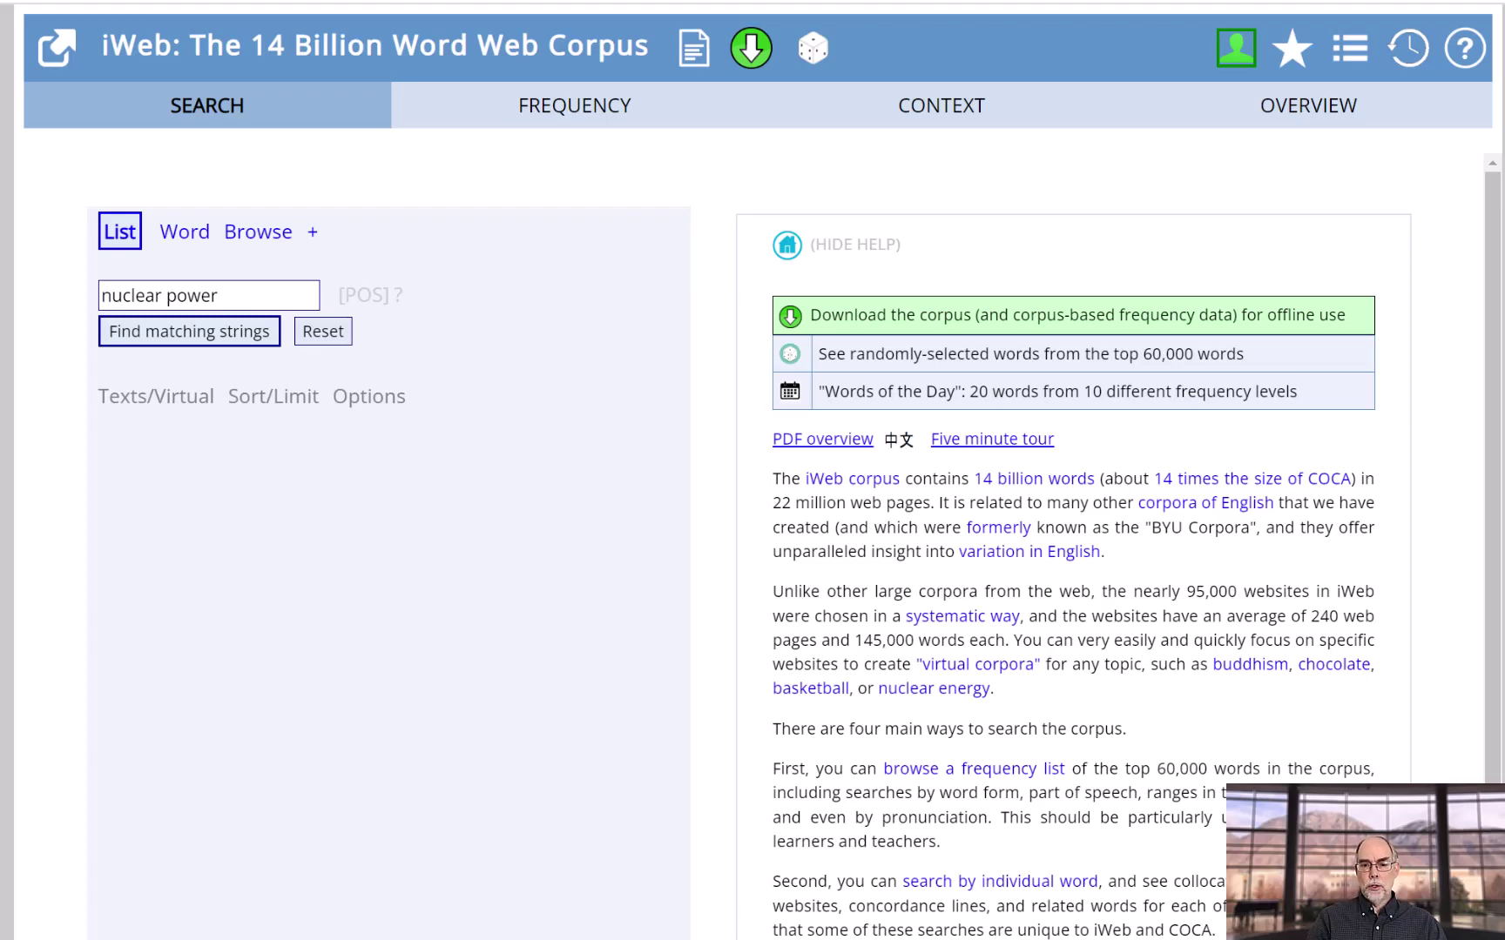
Run the iWeb 'nuclear power' search, listing 43,190 lines sorted by website
{"action": "key", "text": "Return"}
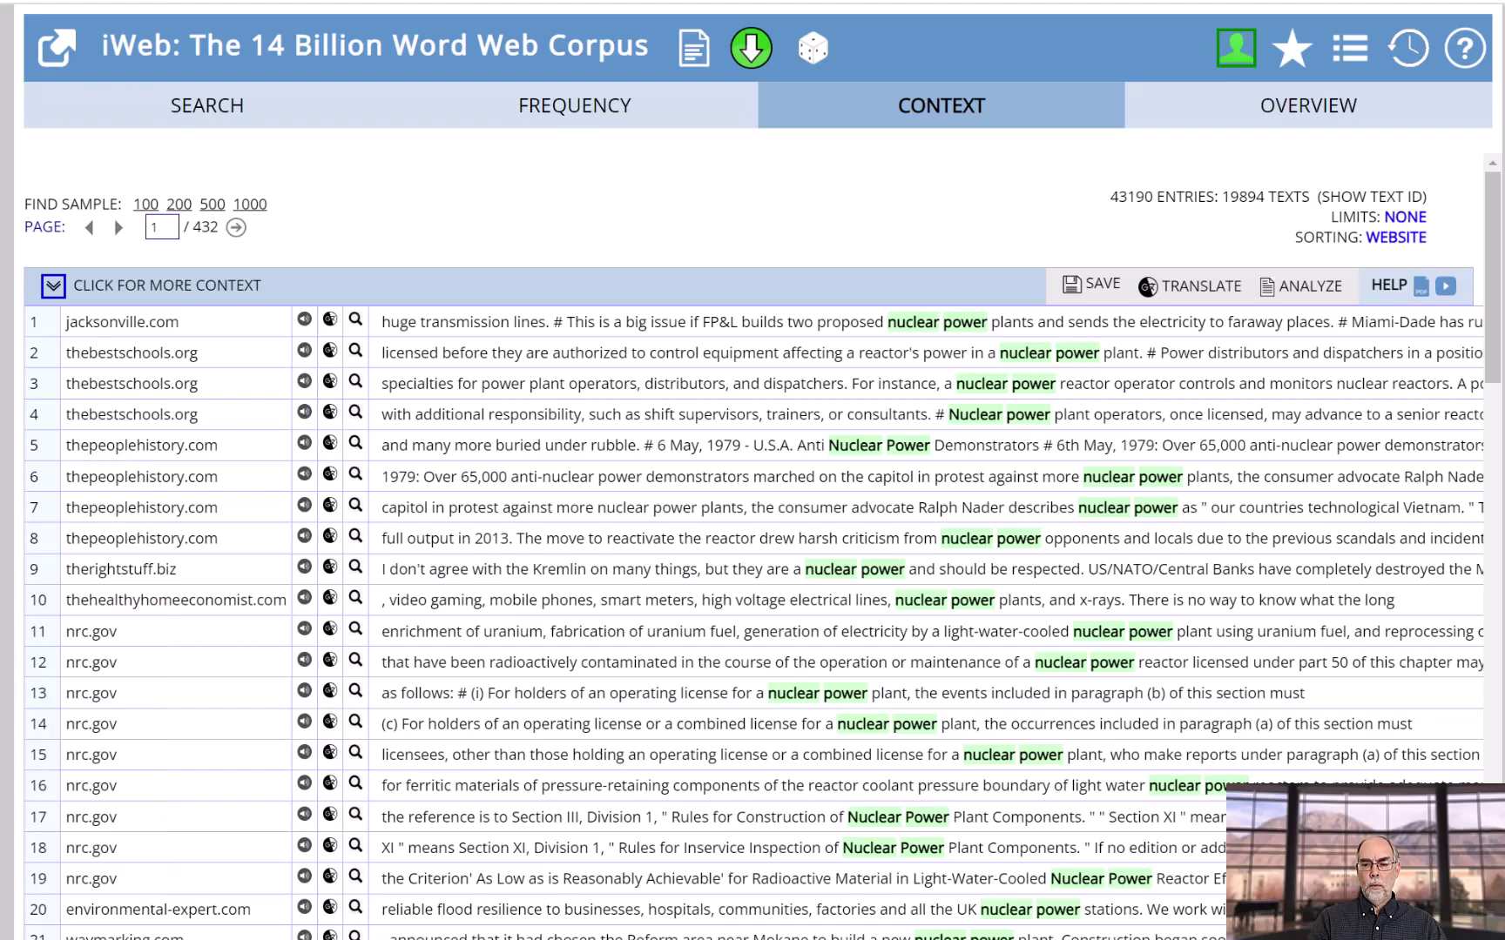
Limit the nuclear power concordance lines to the web domain nrc.gov
{"action": "left_click", "coordinate": [1369, 235]}
{"action": "left_click", "coordinate": [504, 302]}
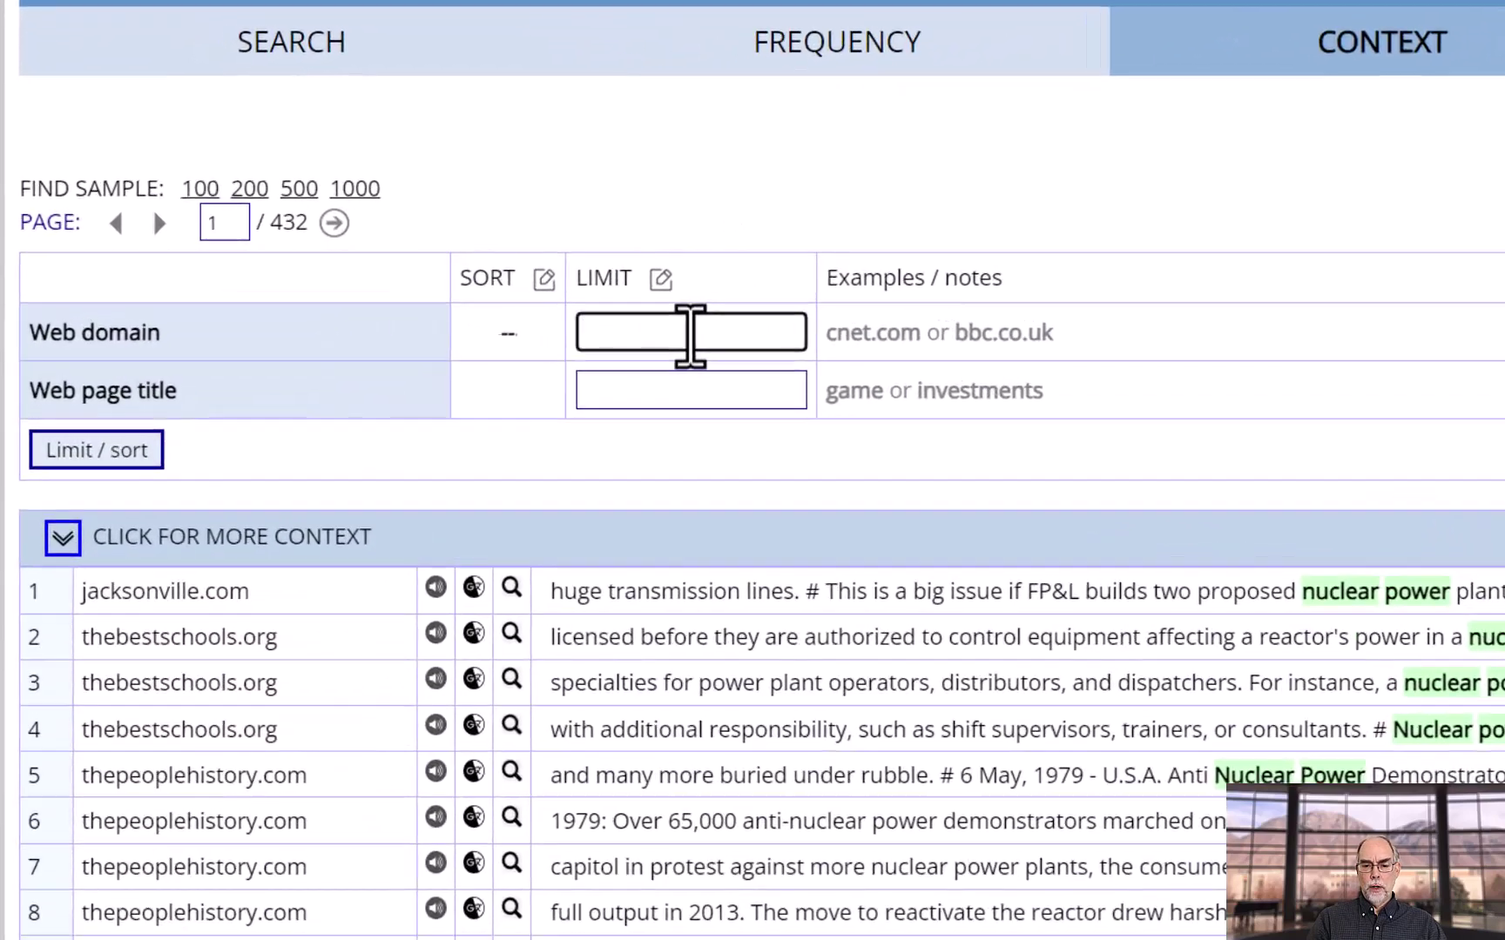
{"action": "type", "text": "nrc.gov"}
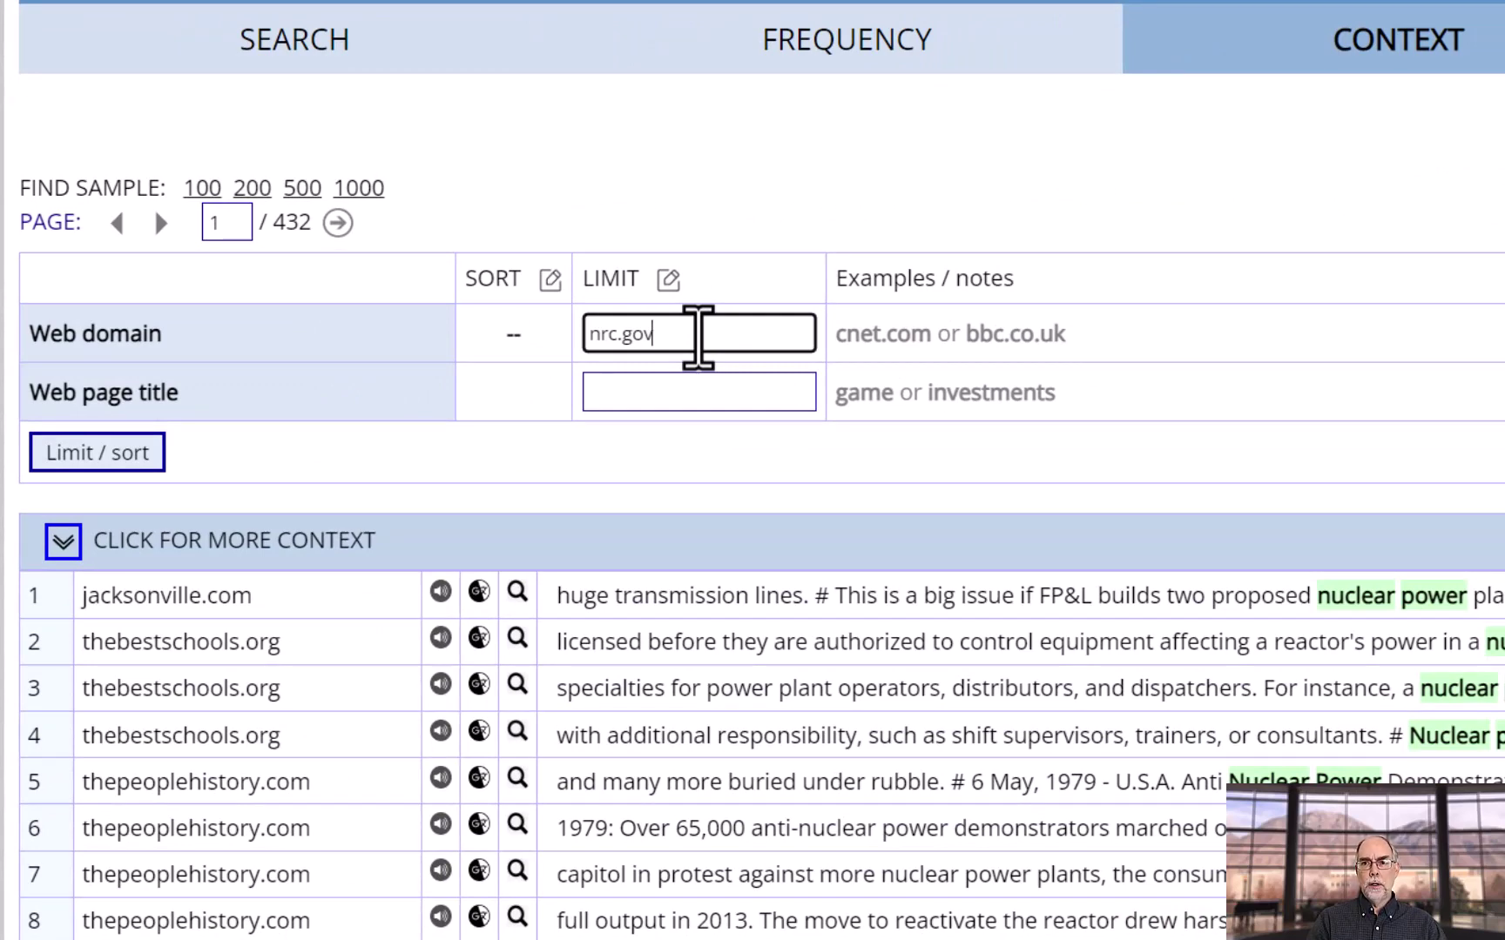
{"action": "left_click", "coordinate": [92, 454]}
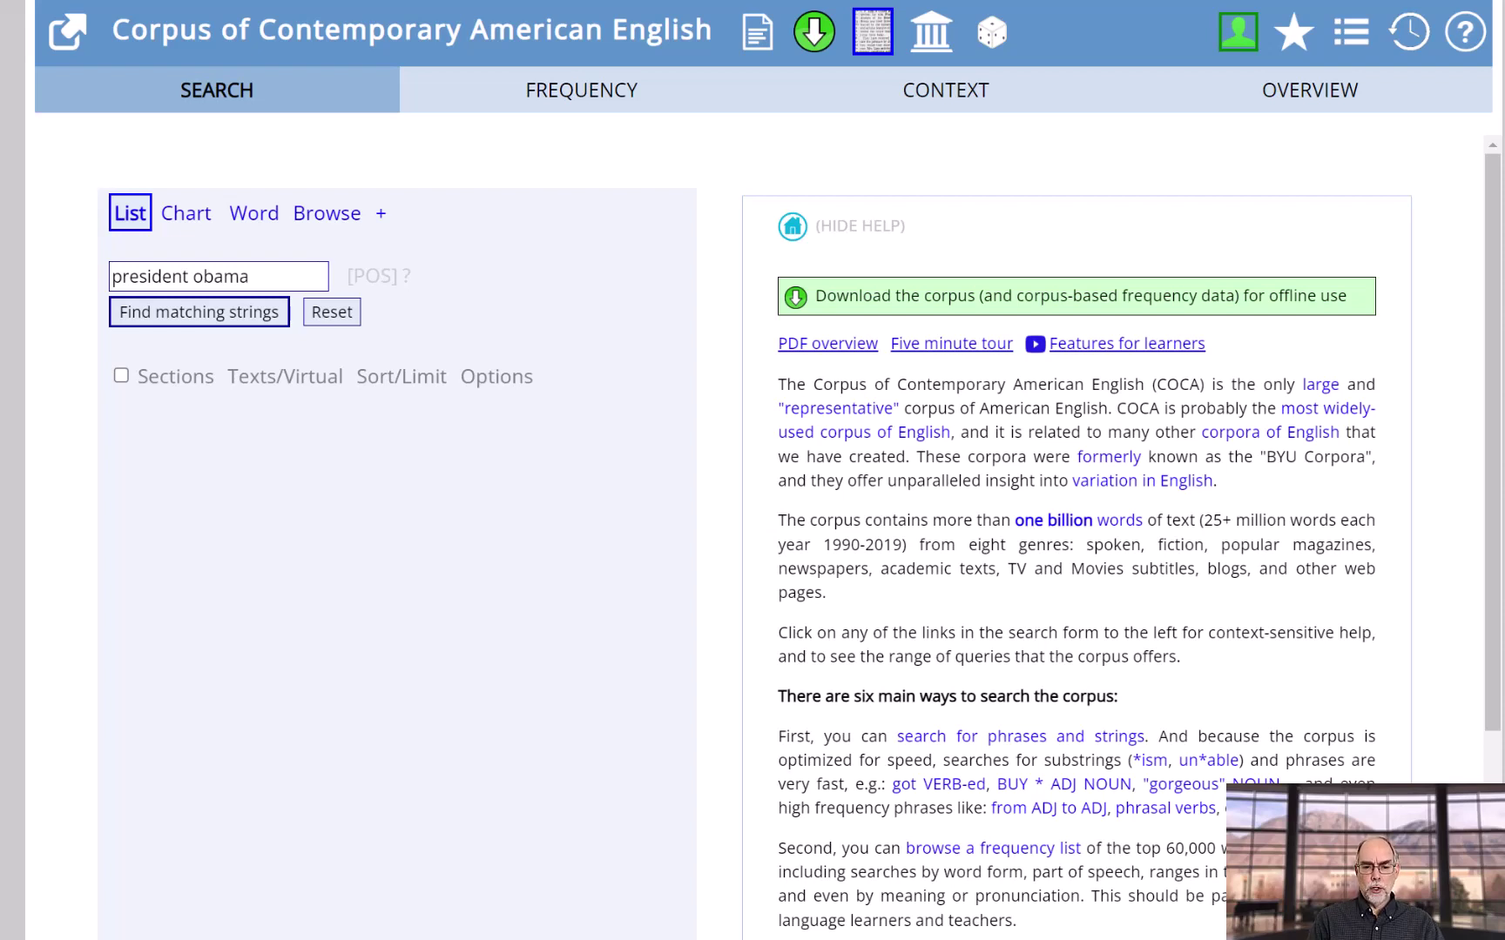
Run the 'president obama' search and limit it to genre SPOK:FOX, years 2012 to 2013
{"action": "left_click", "coordinate": [581, 90]}
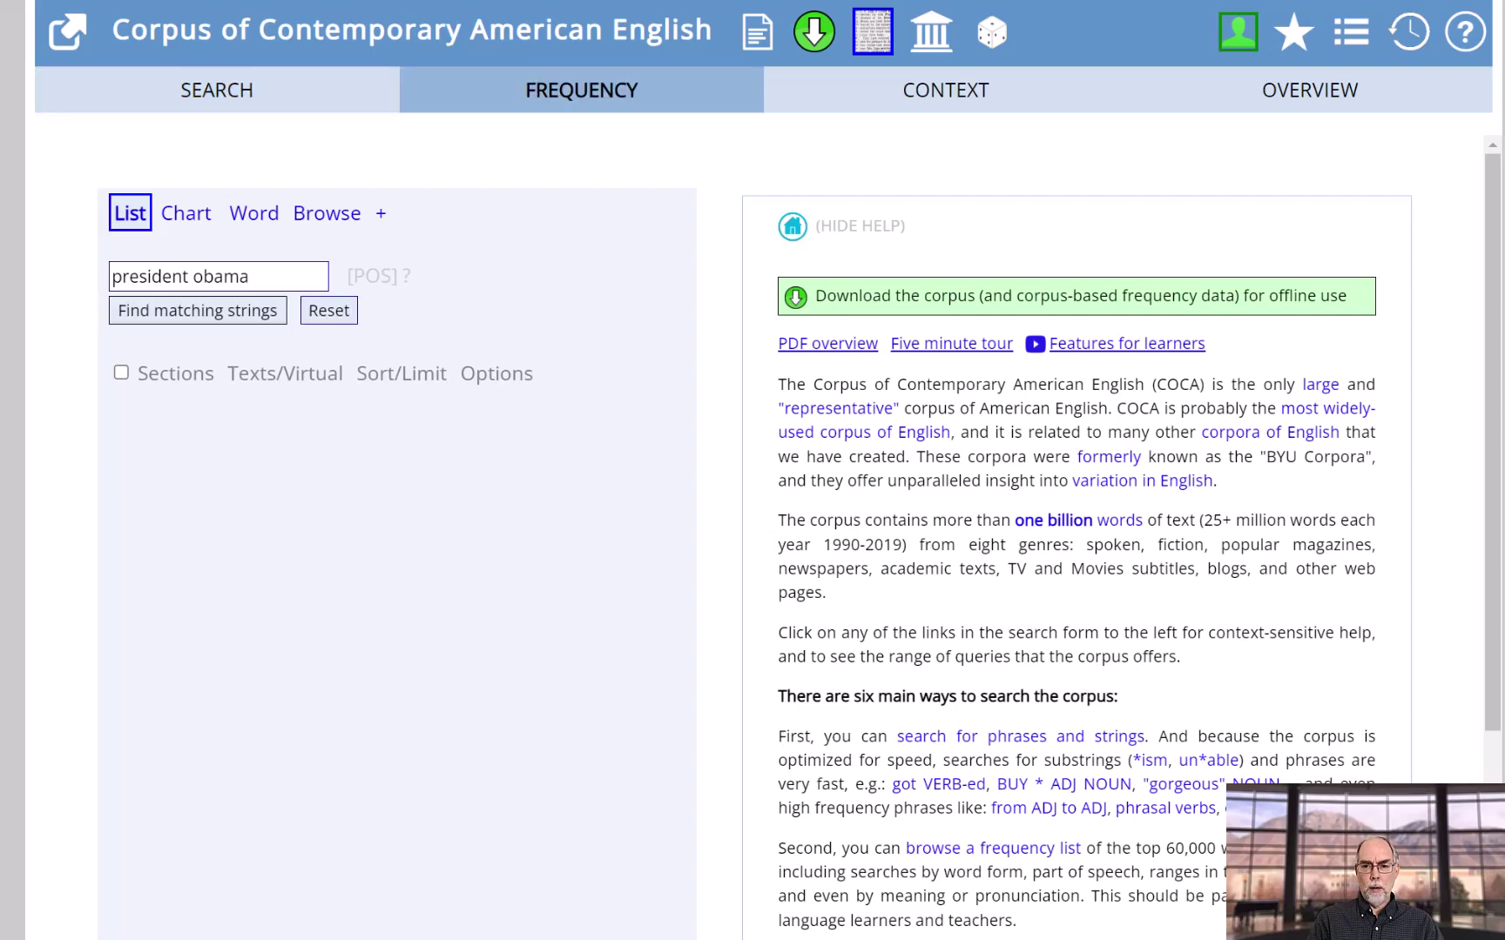
{"action": "key", "text": "Return"}
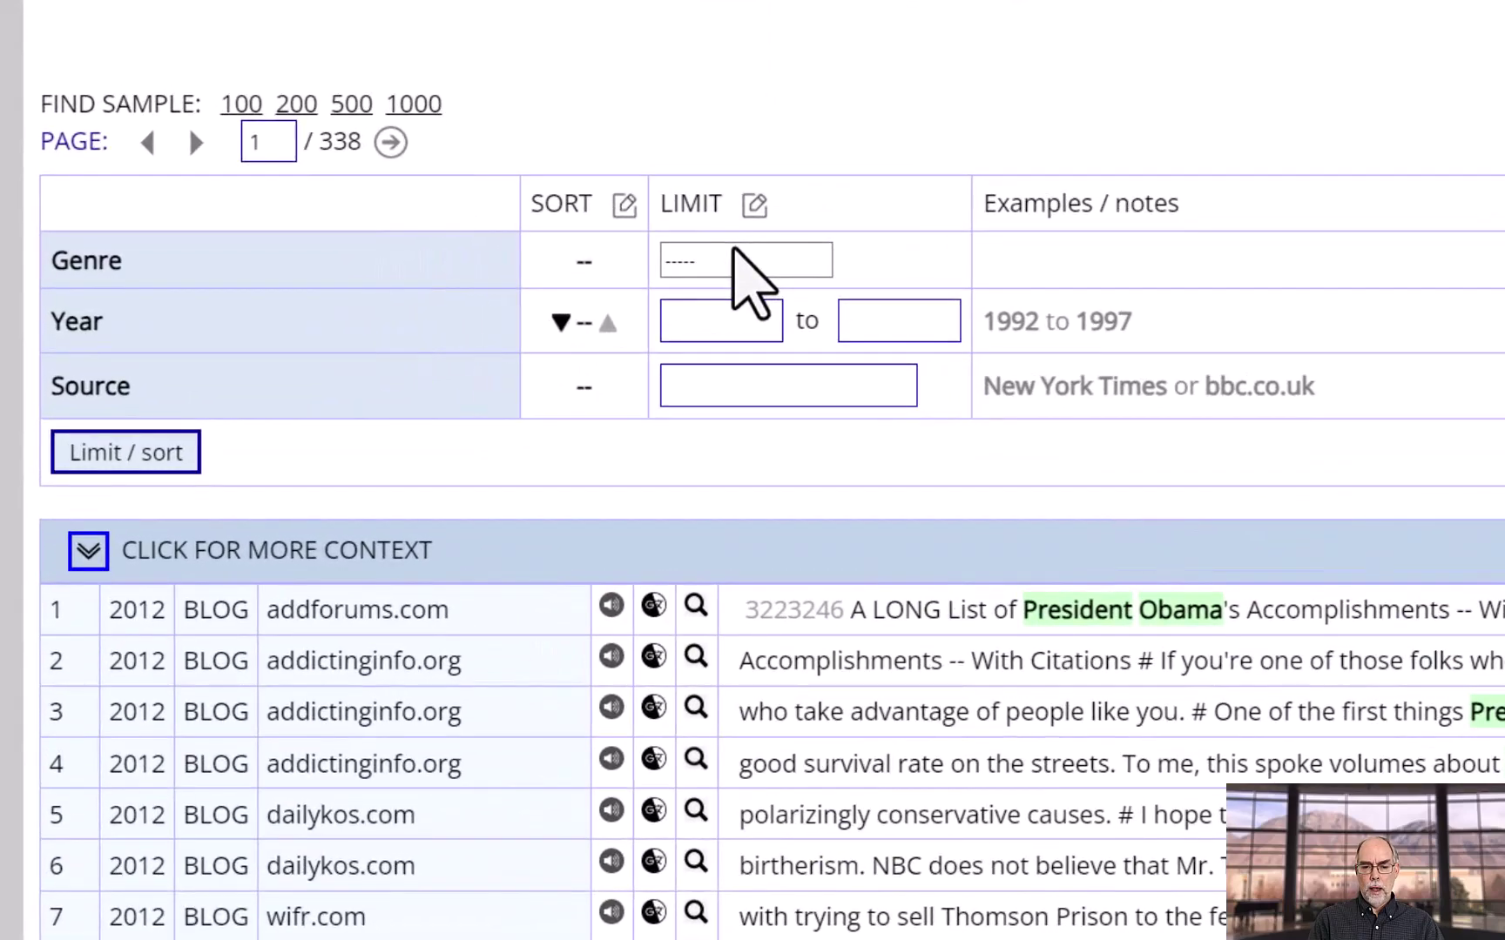
{"action": "left_click", "coordinate": [733, 252]}
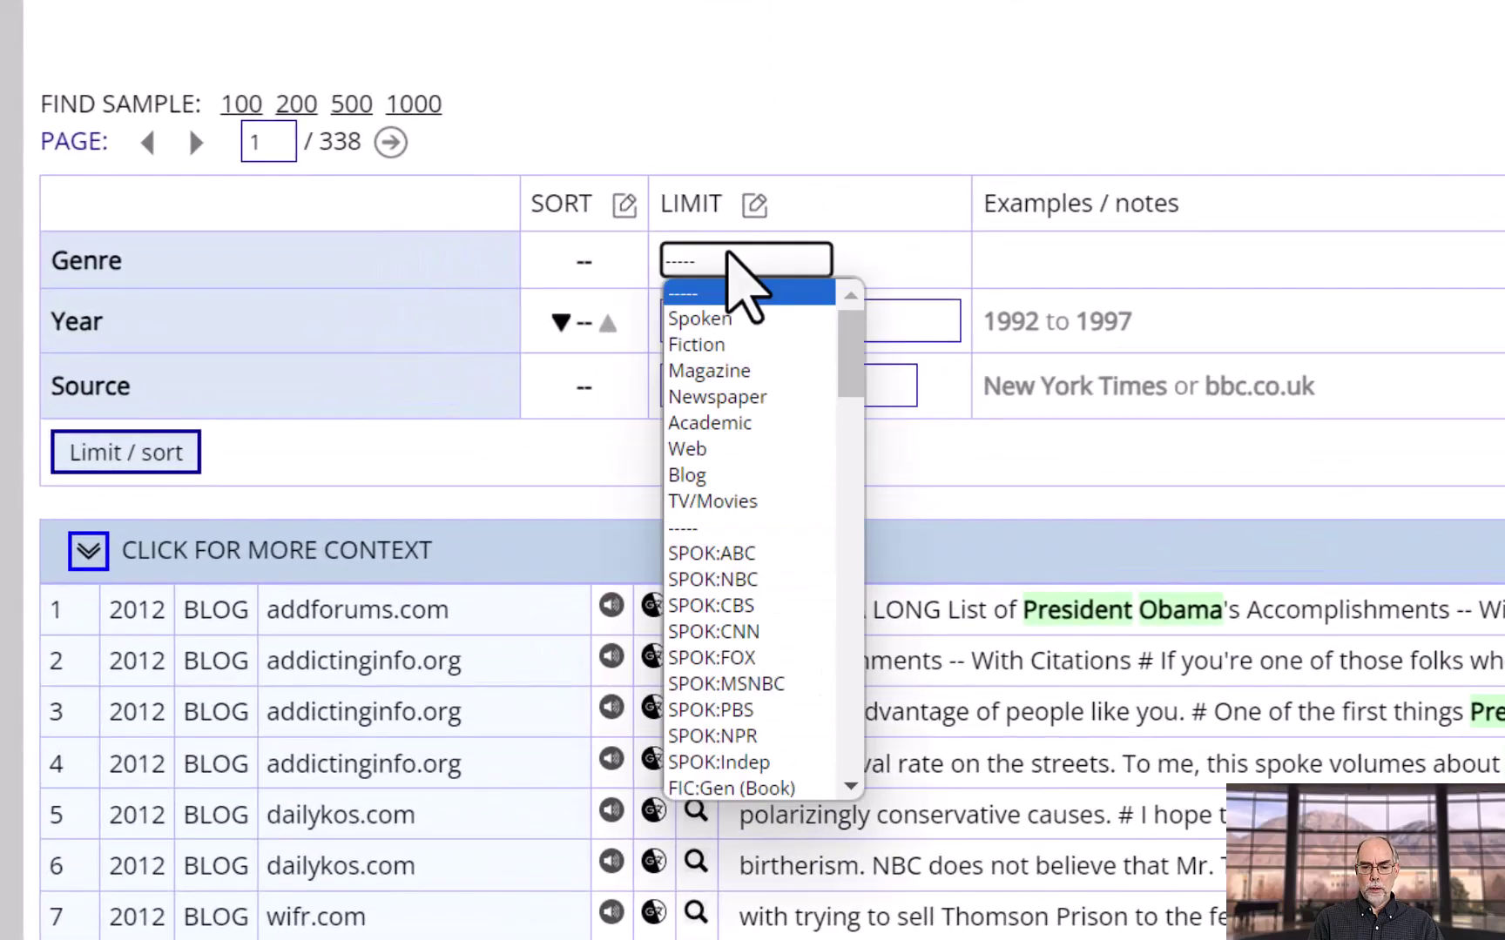
{"action": "left_click", "coordinate": [740, 658]}
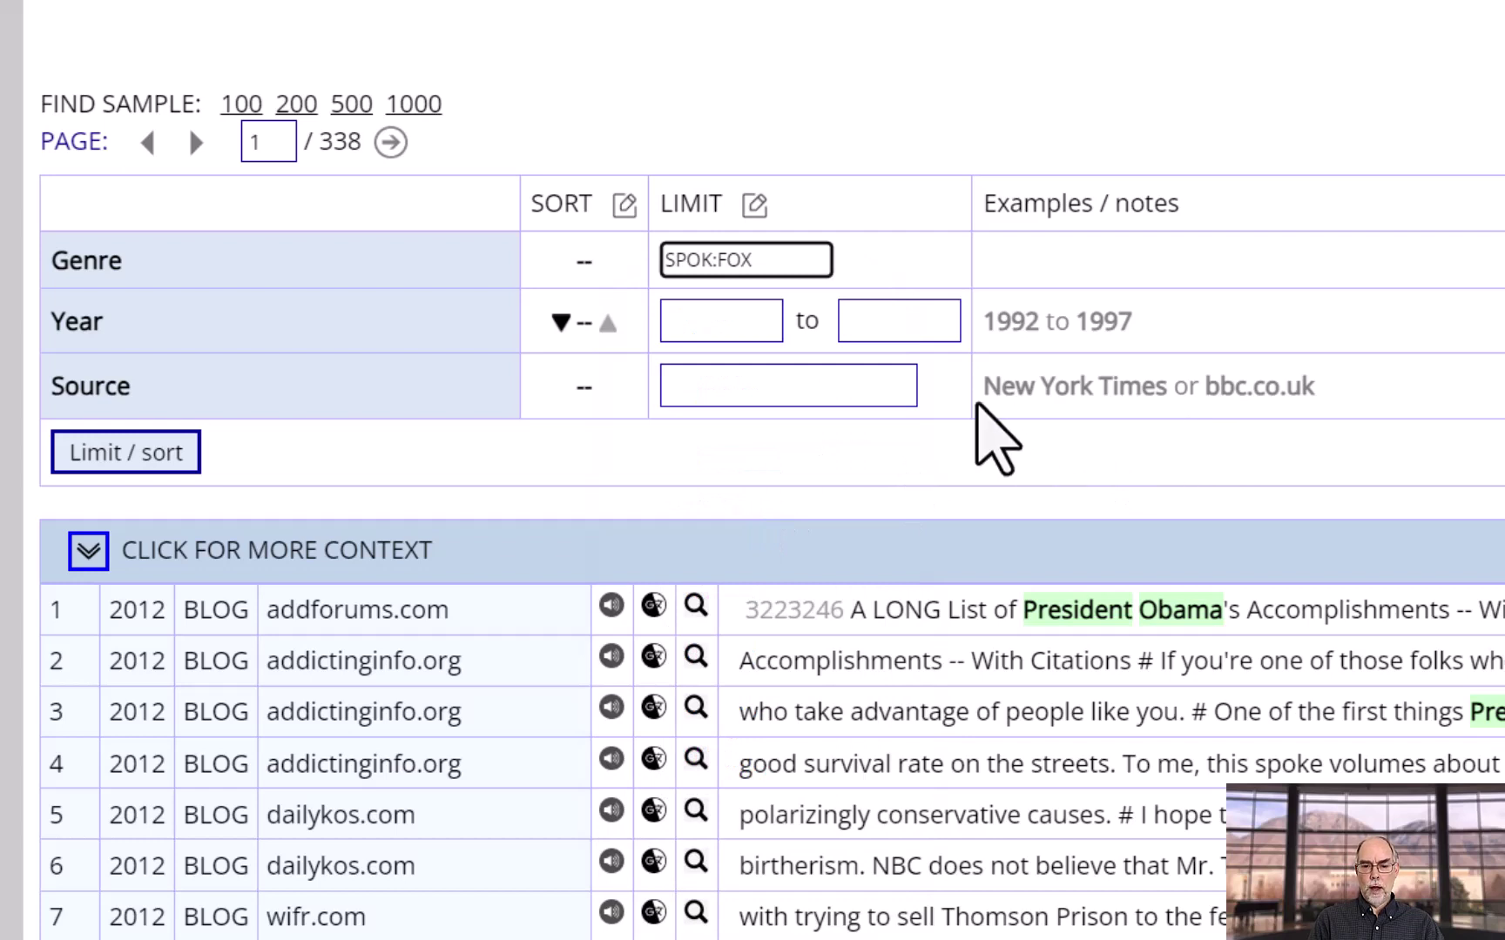
{"action": "left_click", "coordinate": [707, 322]}
{"action": "type", "text": "2012"}
{"action": "key", "text": "Tab"}
{"action": "type", "text": "2013"}
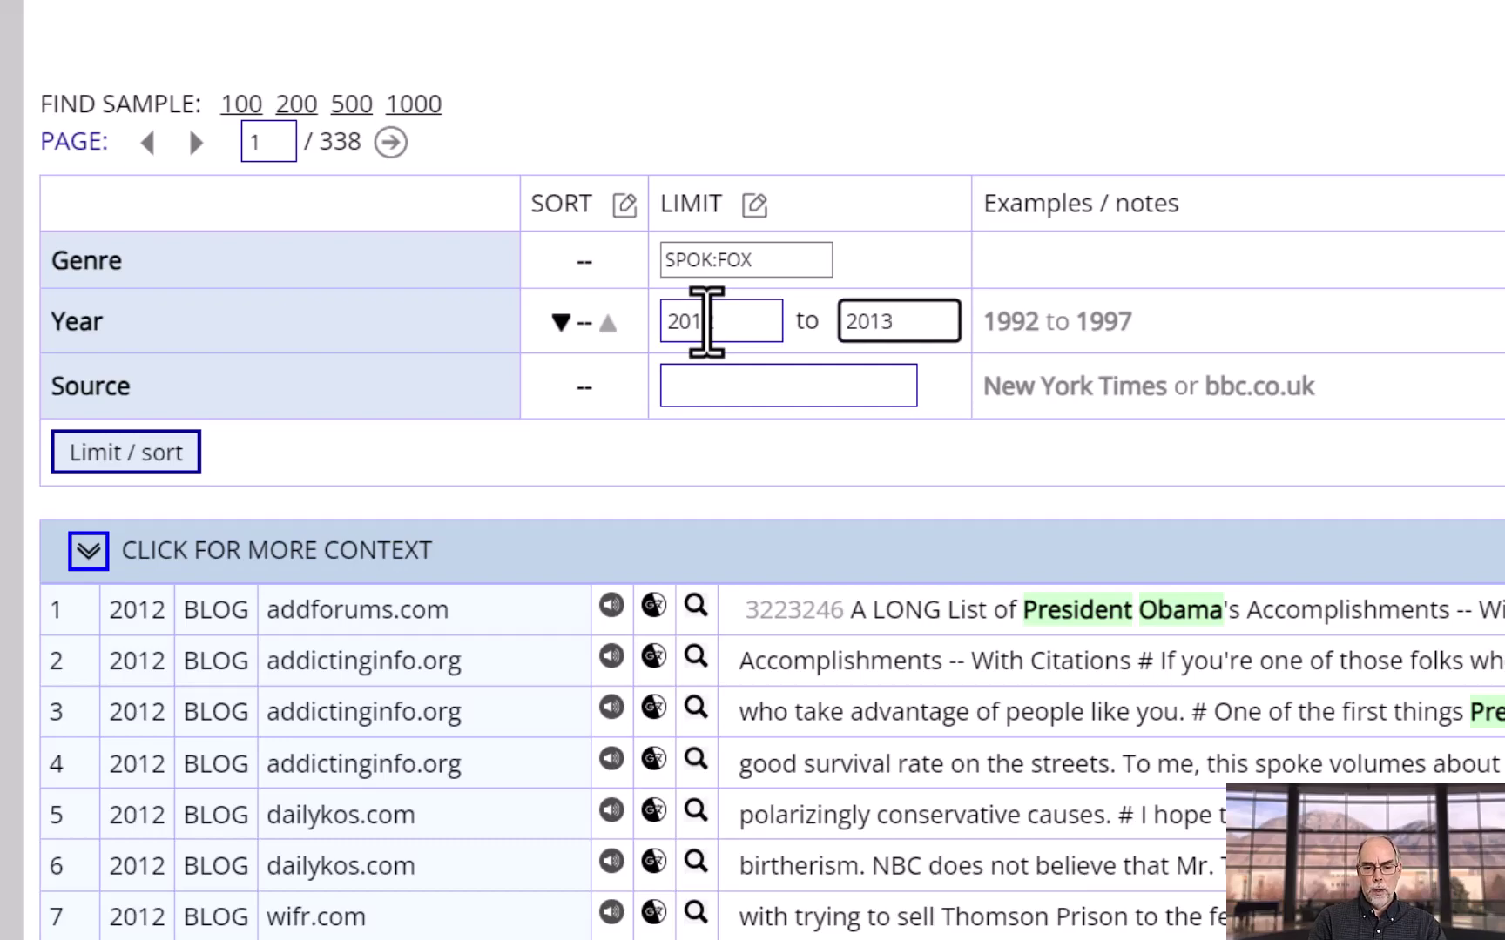
{"action": "left_click", "coordinate": [120, 457]}
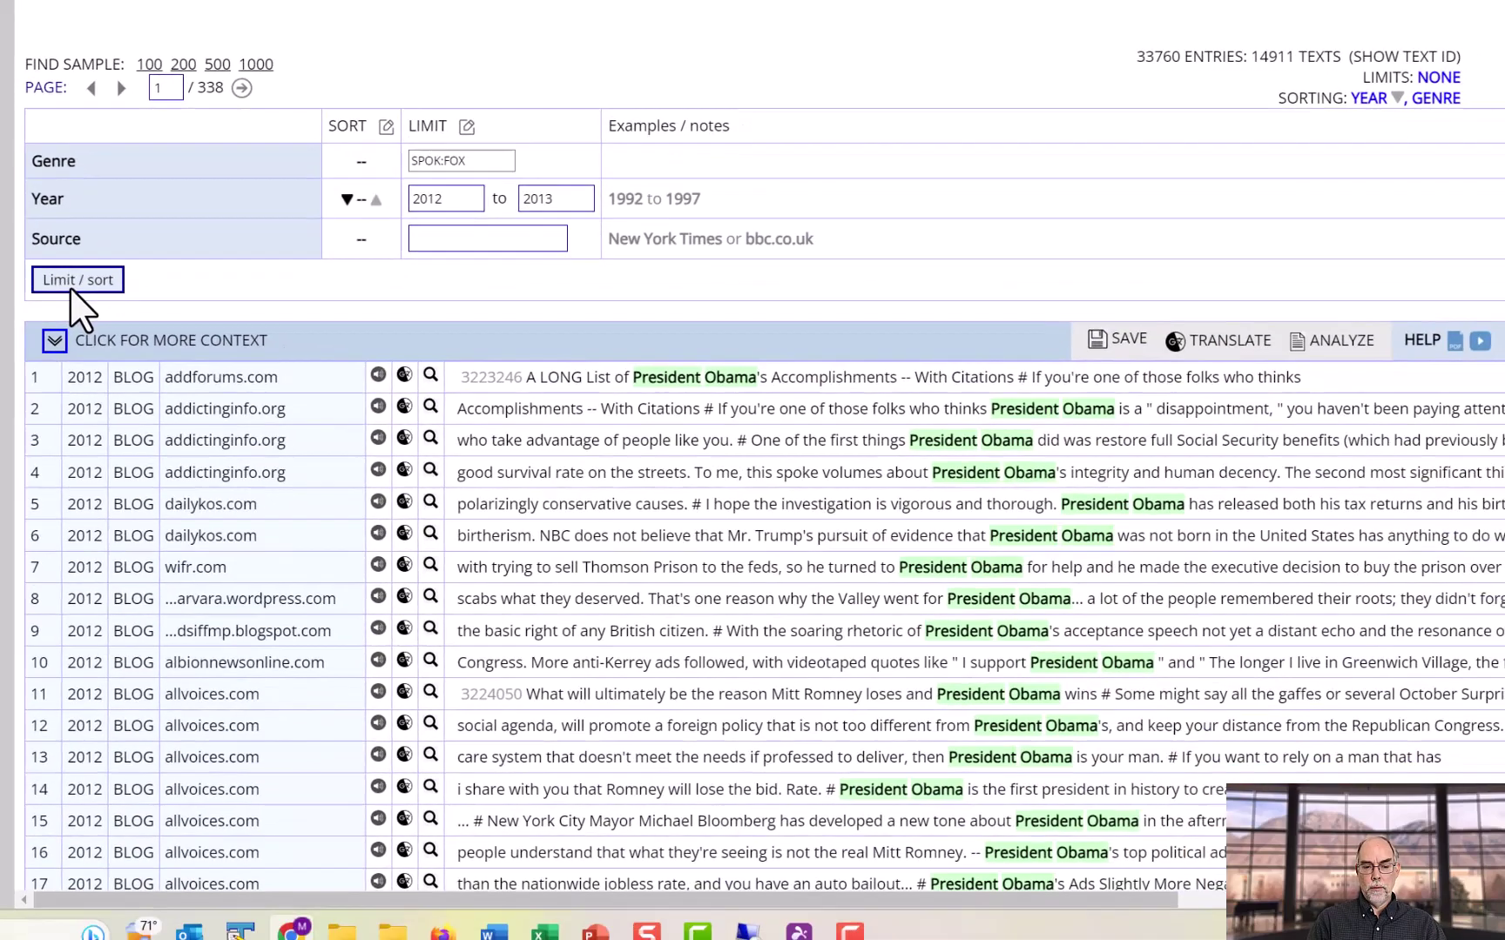
Enter 'hannity' as the source limit and bring up the genre list again
{"action": "left_click", "coordinate": [557, 248]}
{"action": "type", "text": "hannity"}
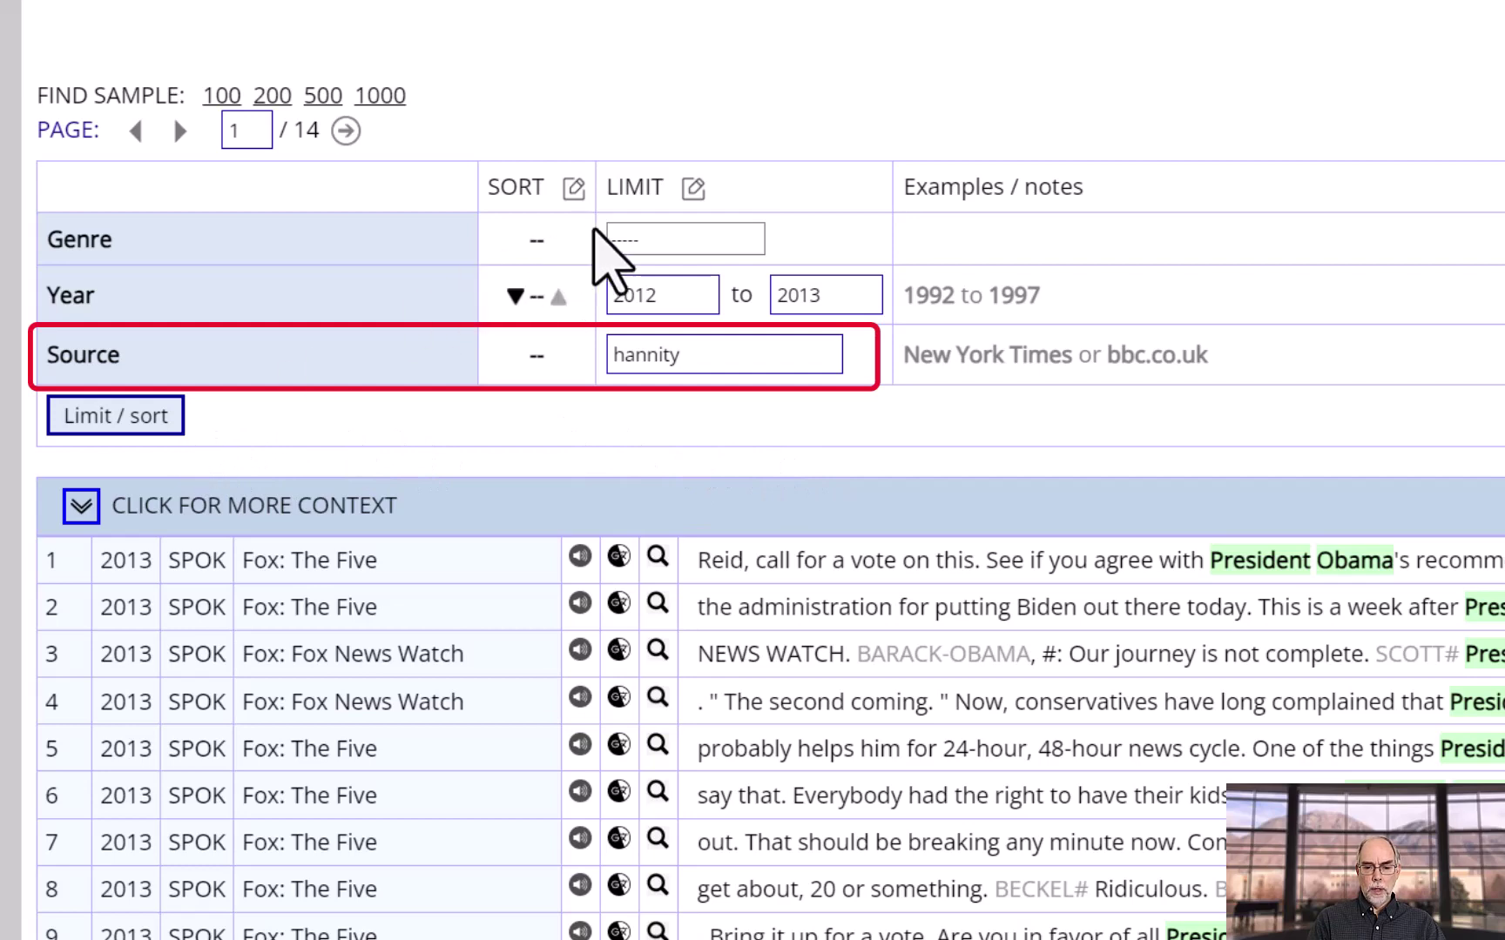
{"action": "left_click", "coordinate": [663, 238]}
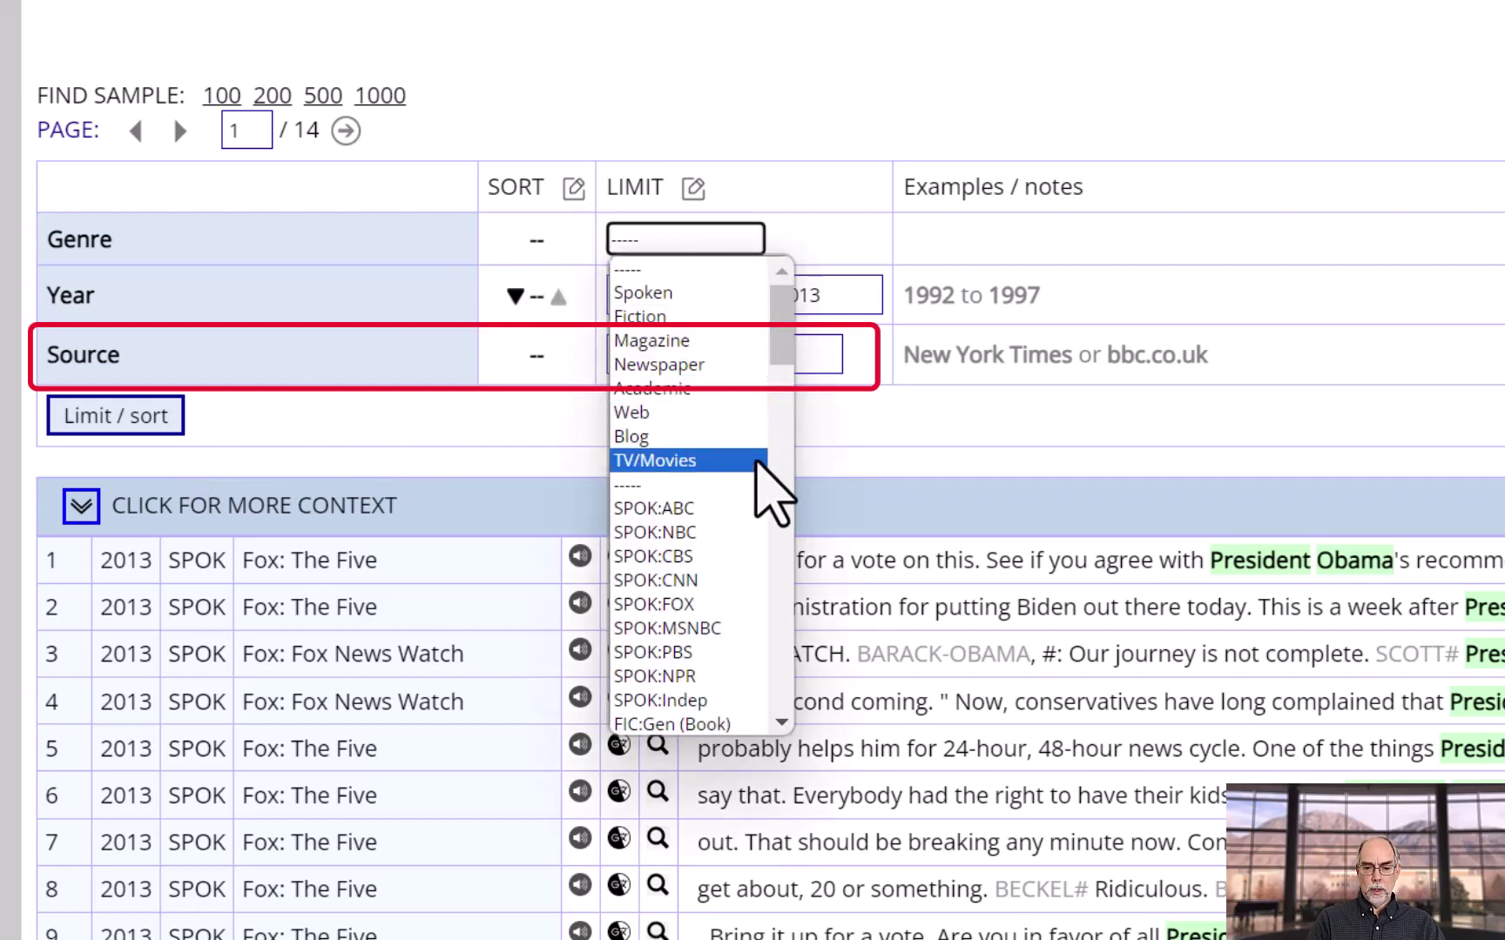
Reselect SPOK:FOX and apply the hannity source limit, narrowing results to 45 lines
{"action": "left_click", "coordinate": [670, 604]}
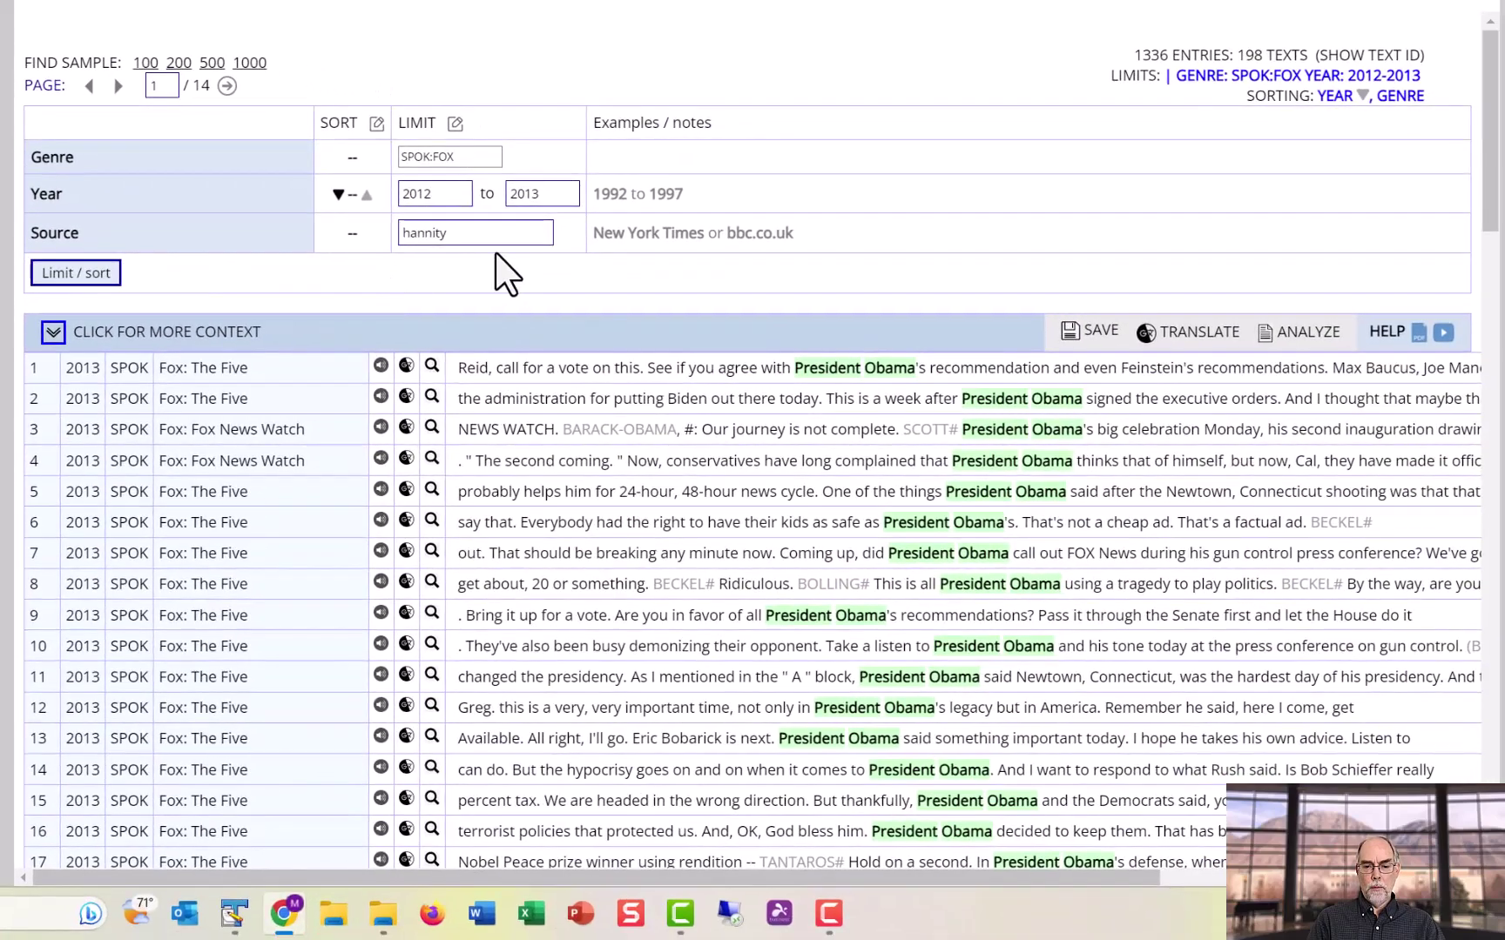
{"action": "type", "text": "hannity"}
{"action": "key", "text": "Return"}
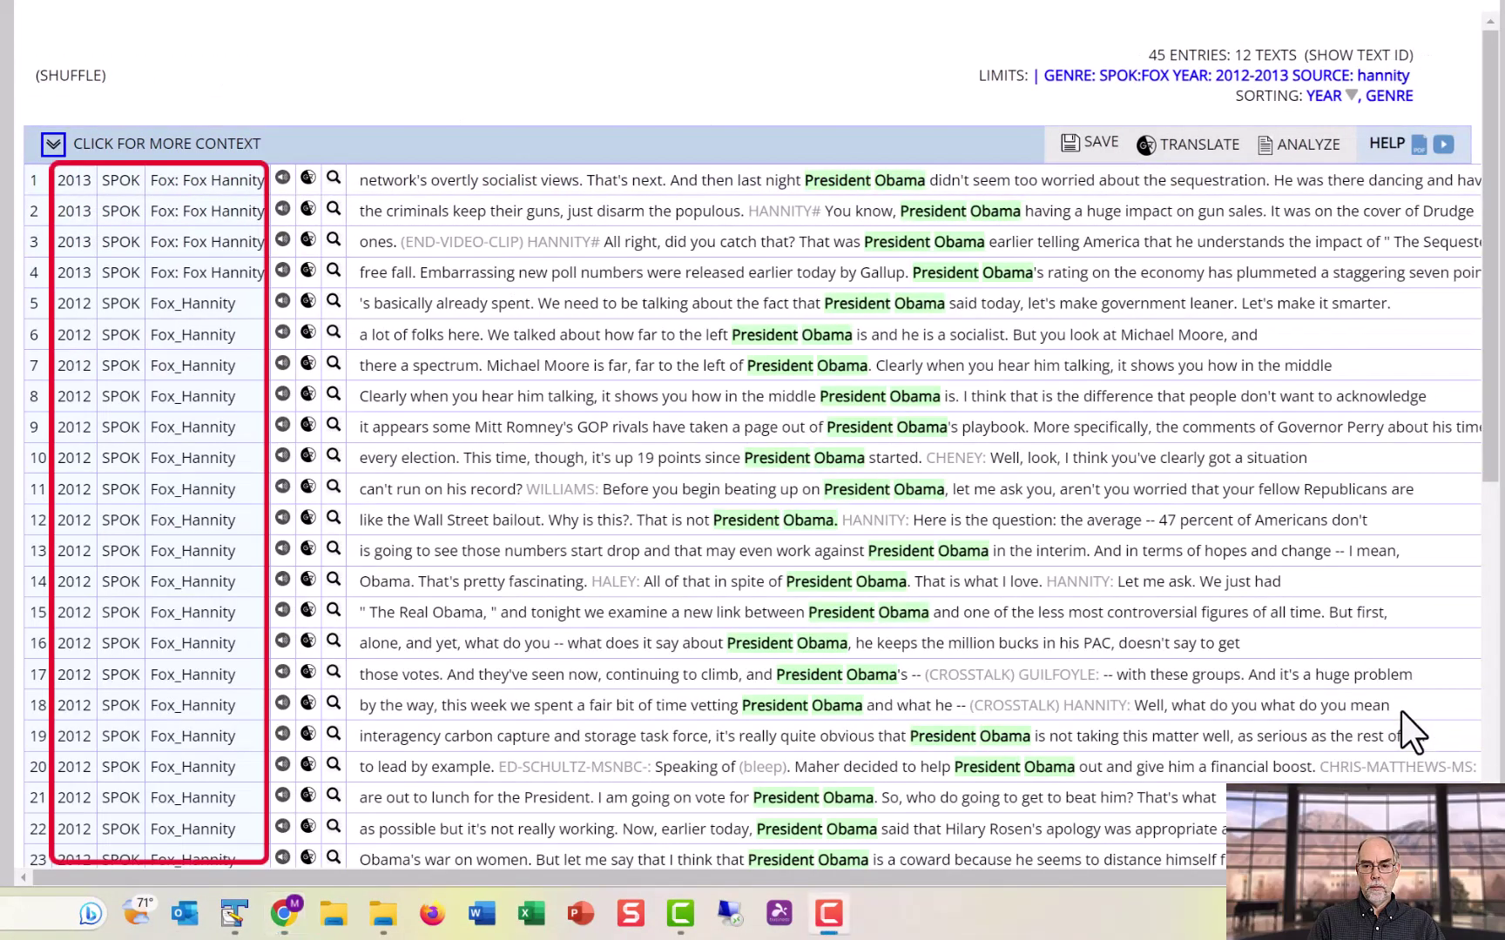
Clear the genre, year and source entries from the limit form
{"action": "left_click", "coordinate": [1278, 95]}
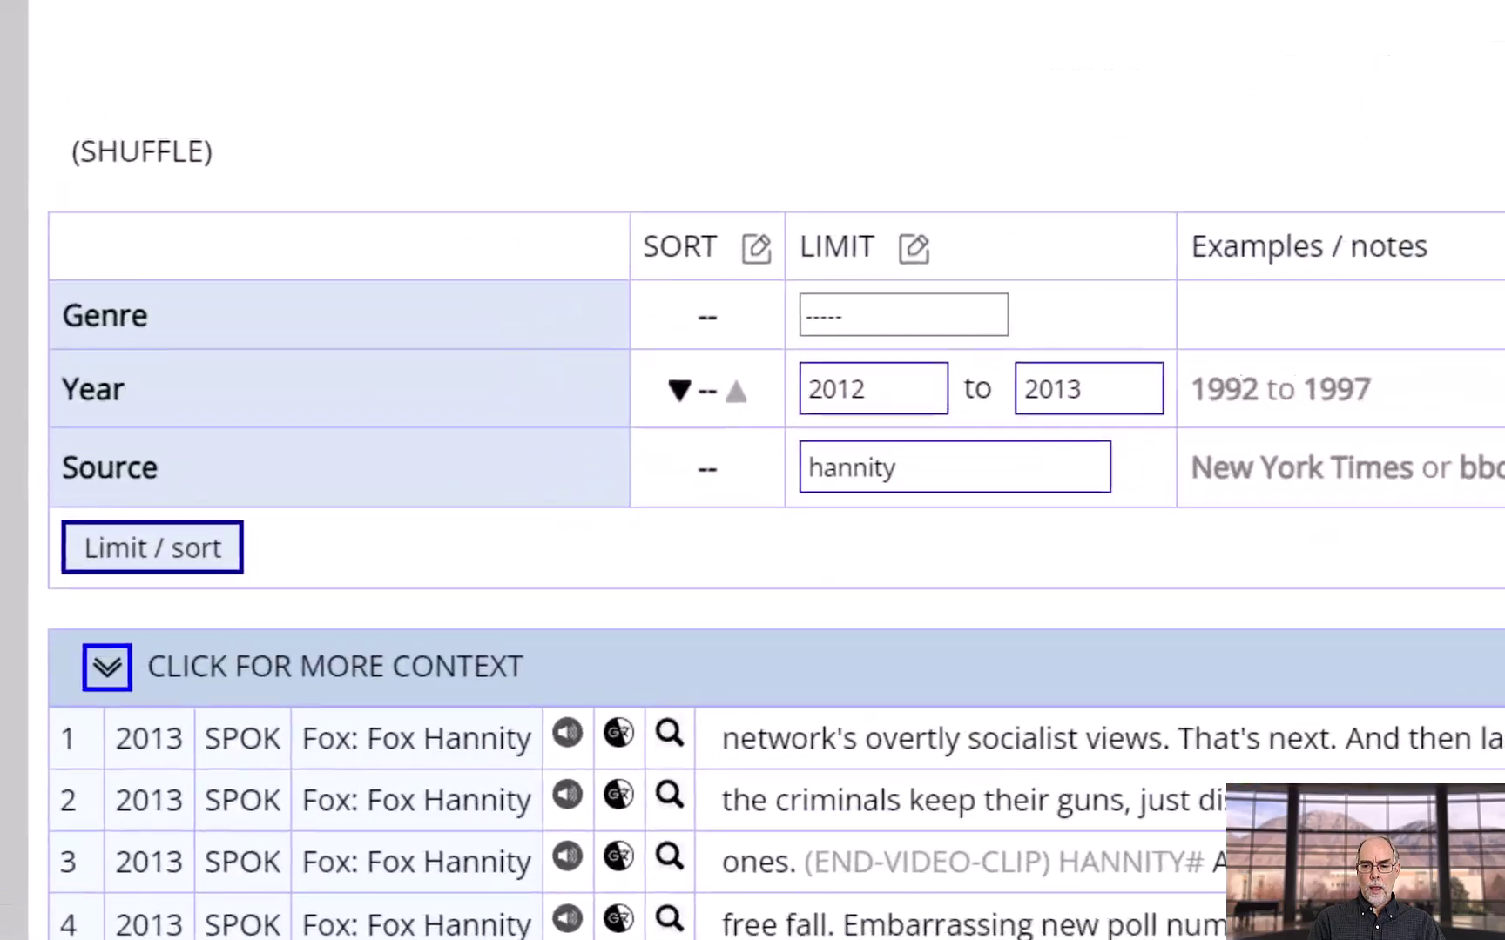
{"action": "left_click", "coordinate": [914, 248]}
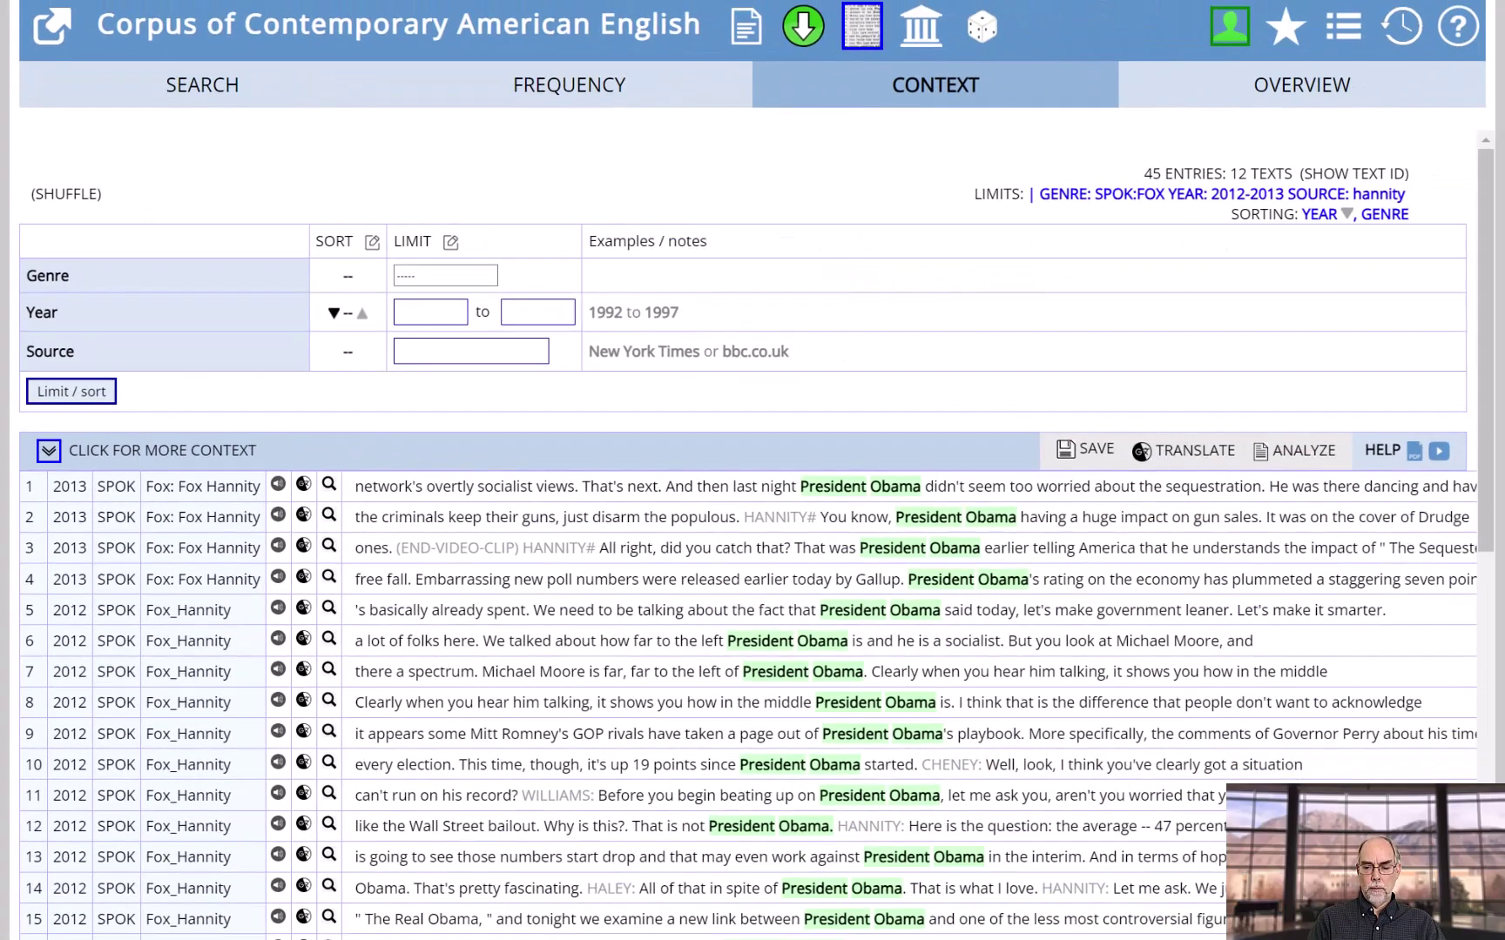
Return to the COCA search form
{"action": "left_click", "coordinate": [218, 74]}
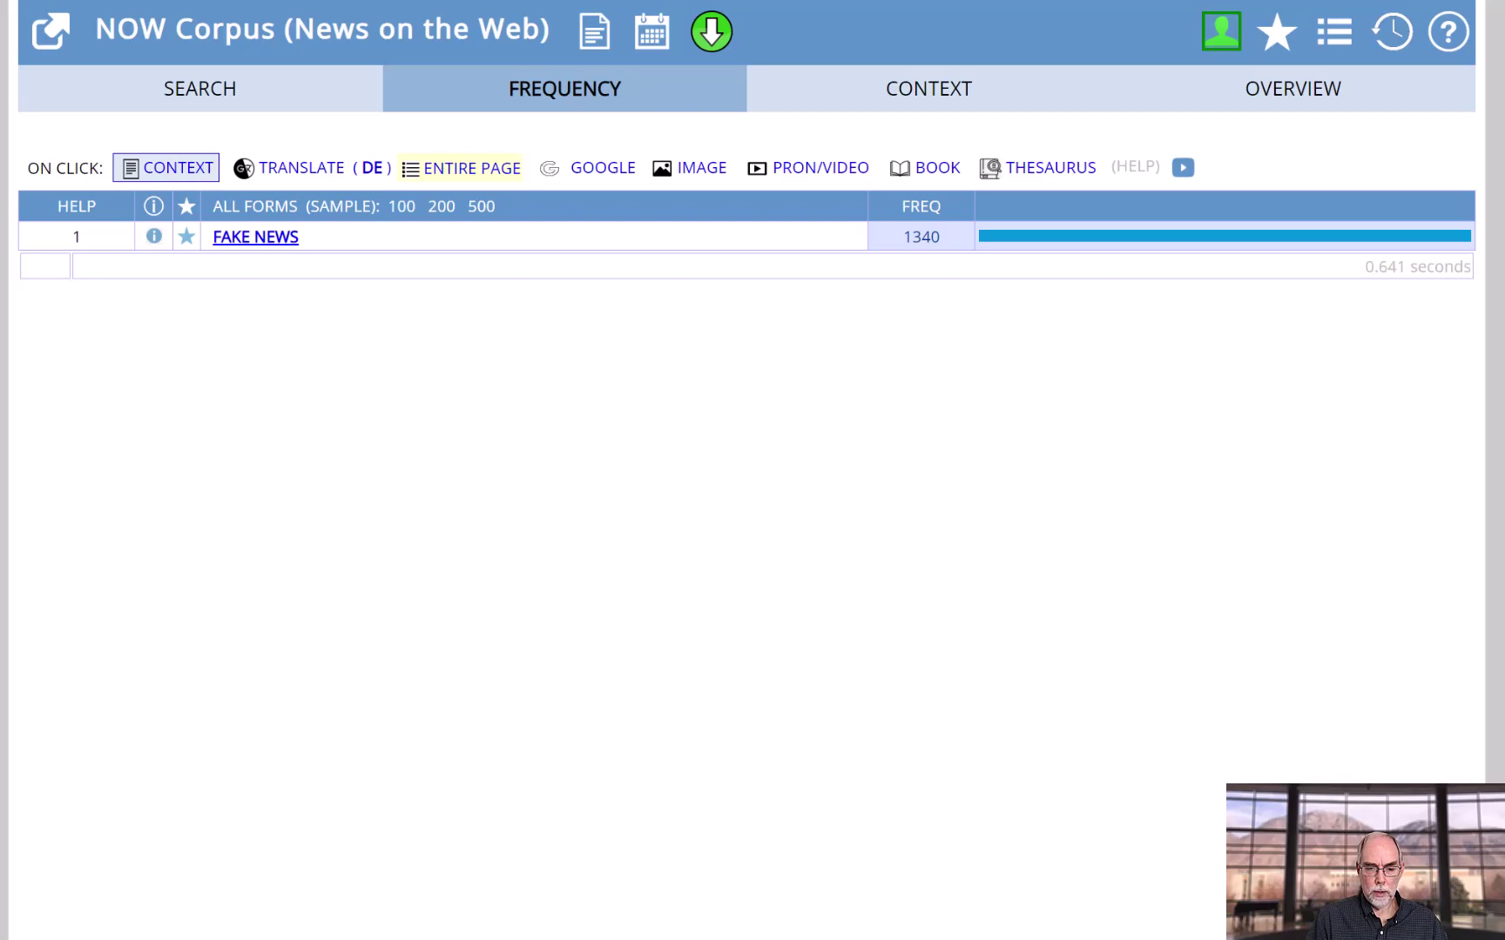
Show the FAKE NEWS concordance lines in the NOW Corpus
{"action": "left_click", "coordinate": [255, 237]}
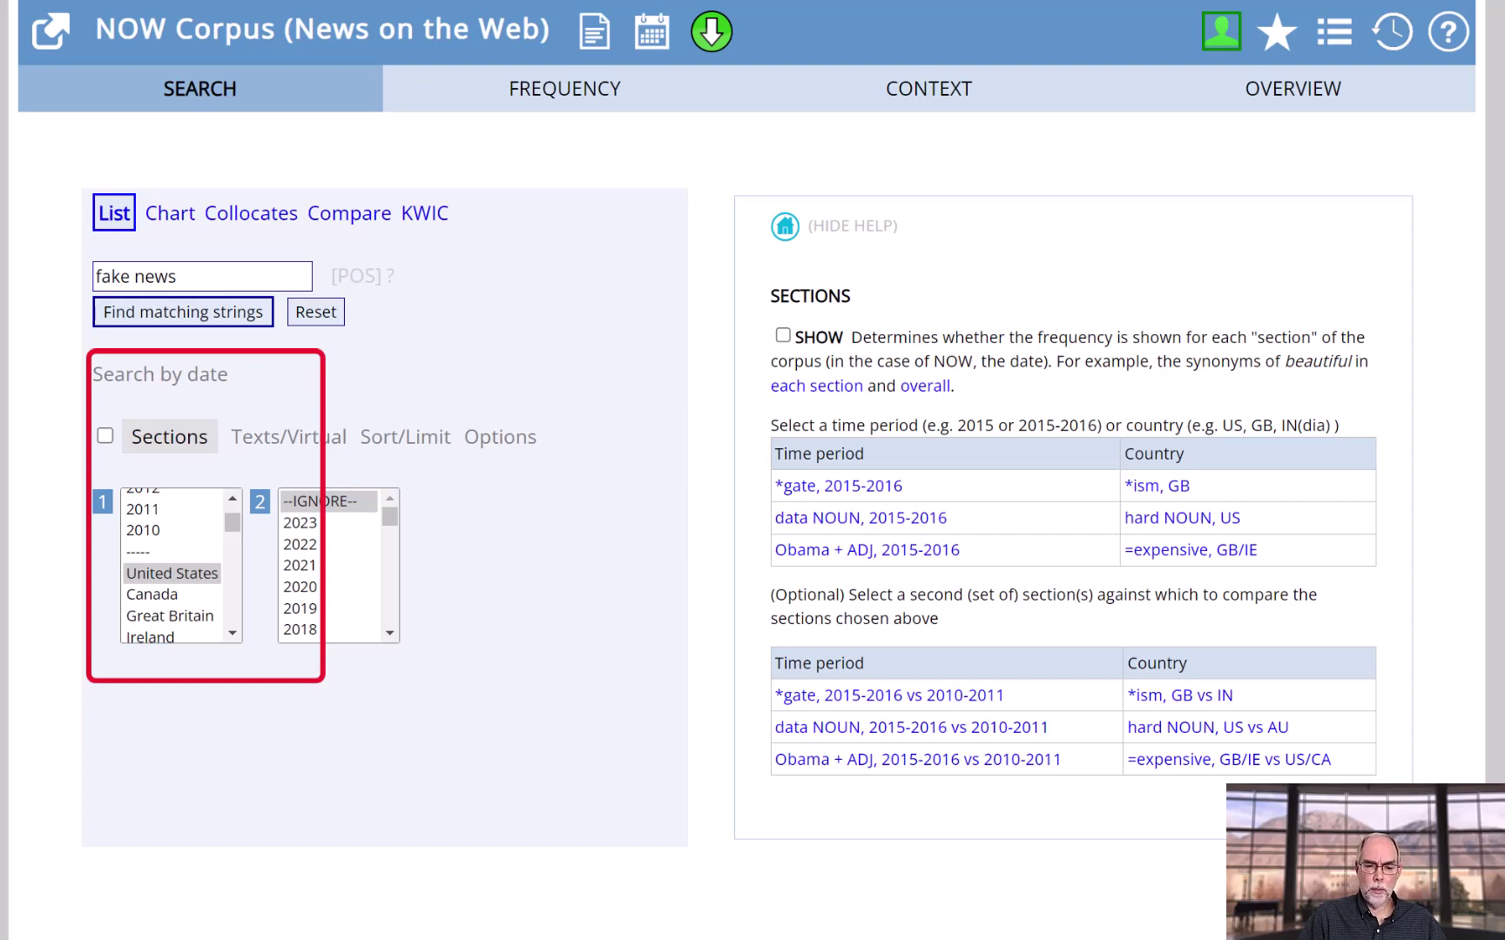
Limit the fake news search to United States and rerun it
{"action": "left_click", "coordinate": [172, 573]}
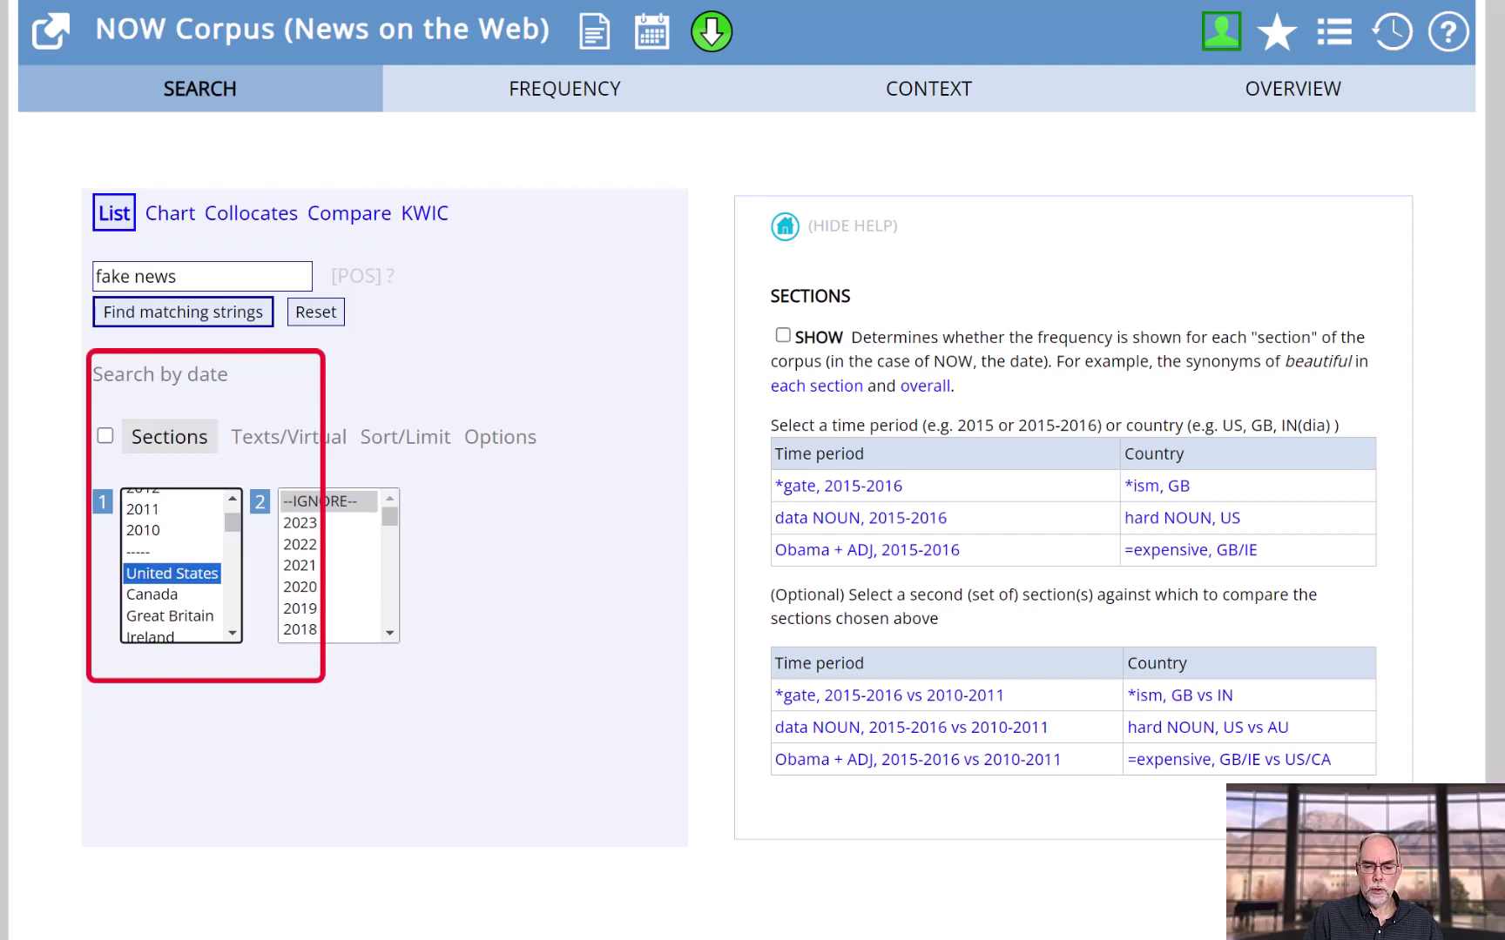
{"action": "left_click", "coordinate": [564, 88]}
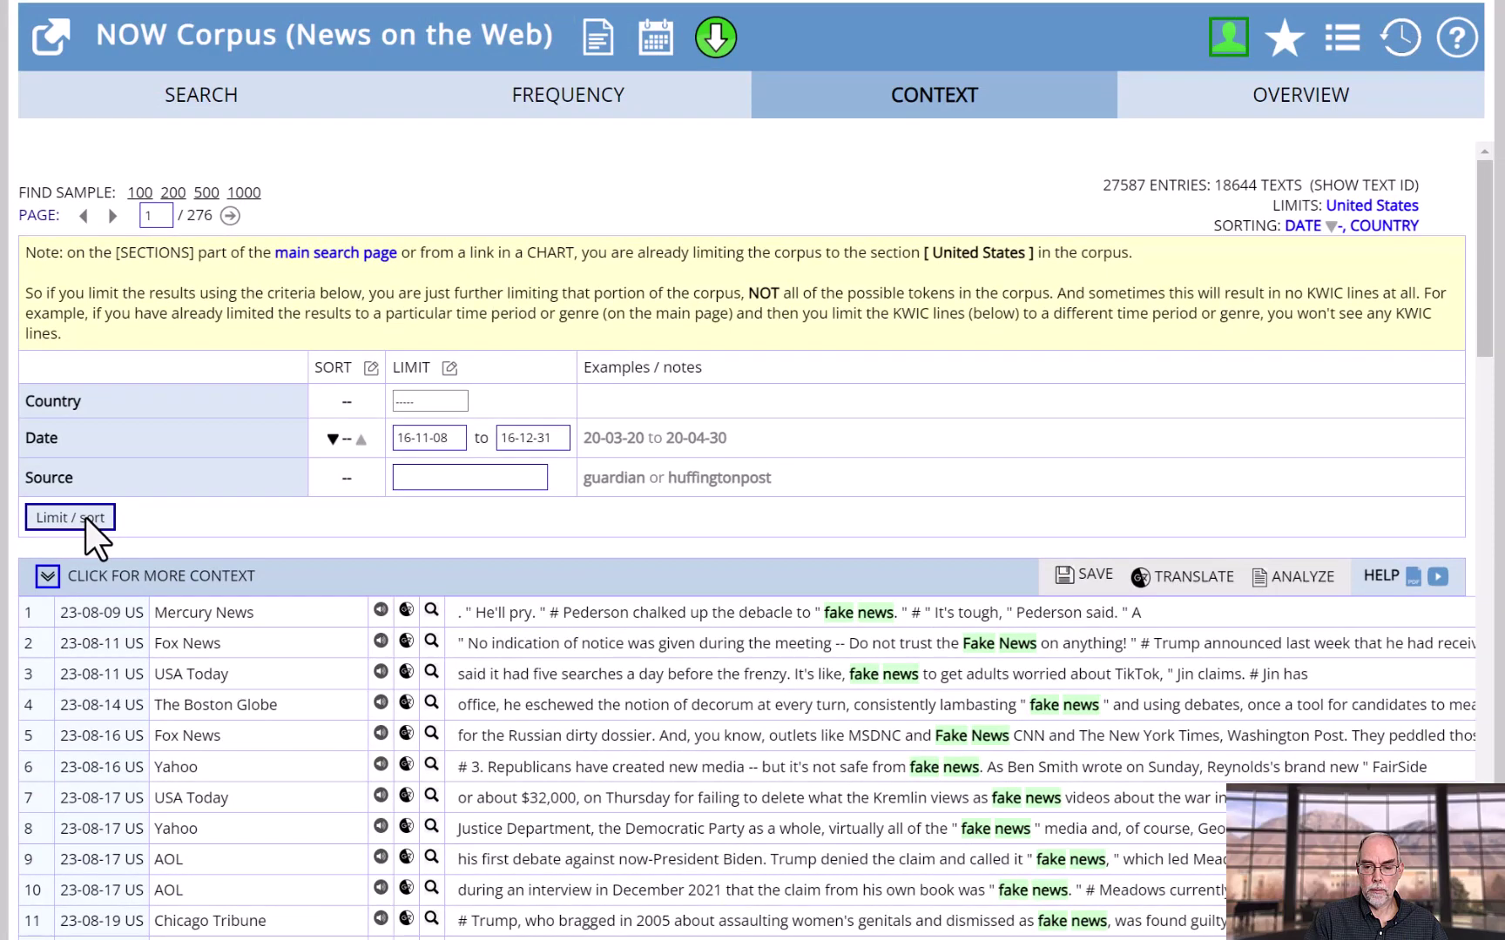
Apply the 16-11-08 to 16-12-31 date limit to the fake news lines
{"action": "left_click", "coordinate": [88, 520]}
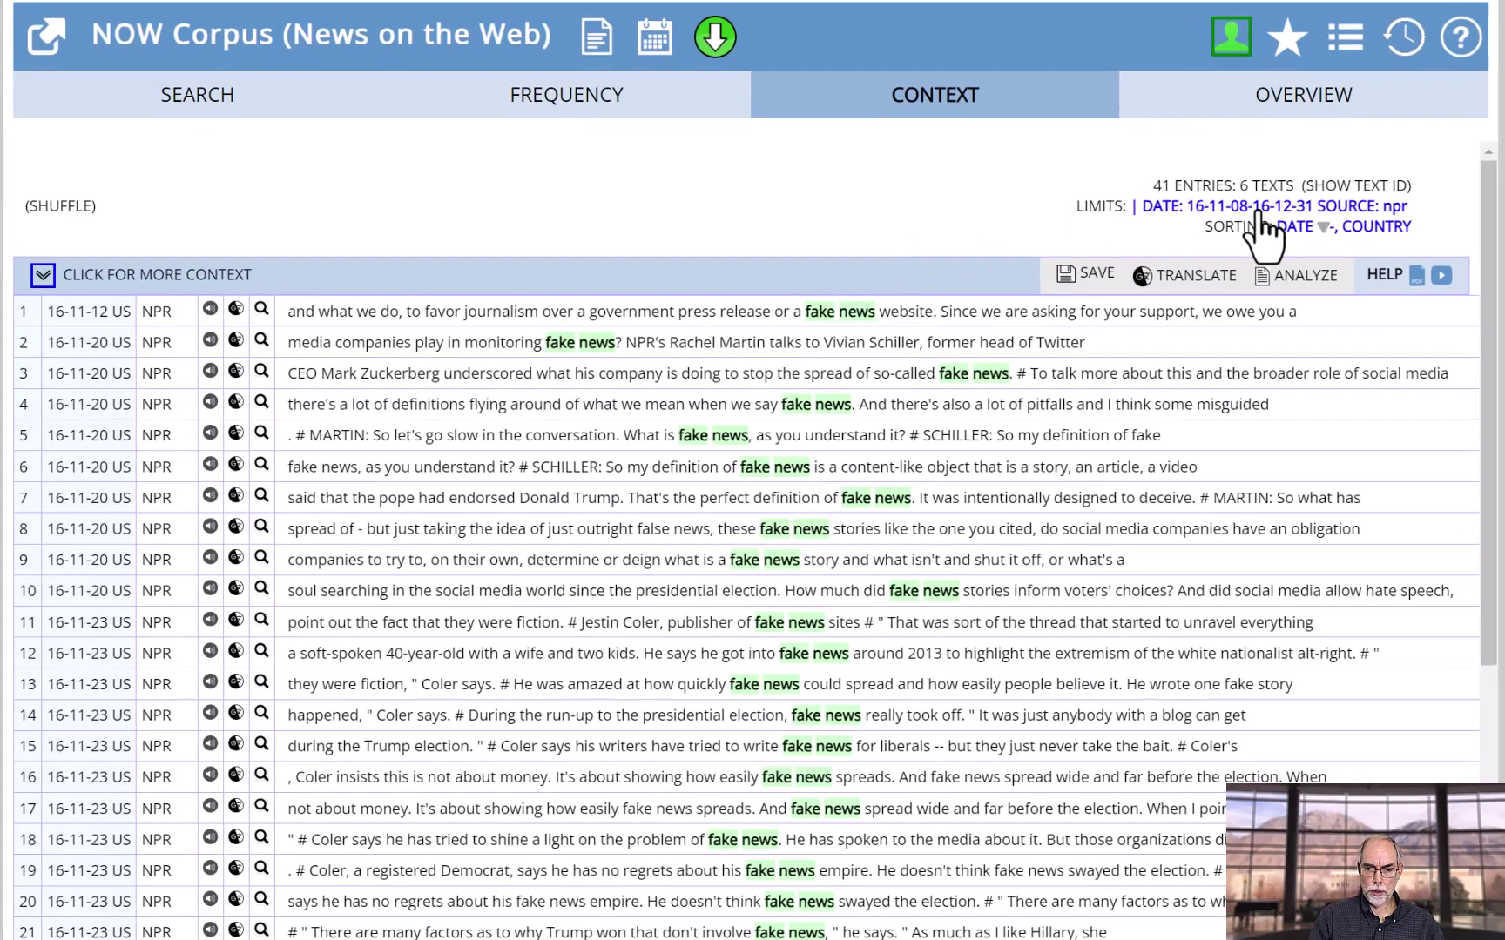
Replace the npr source limit with 'washington post' and apply it to the fake news lines
{"action": "left_click", "coordinate": [1243, 219]}
{"action": "left_click", "coordinate": [430, 481]}
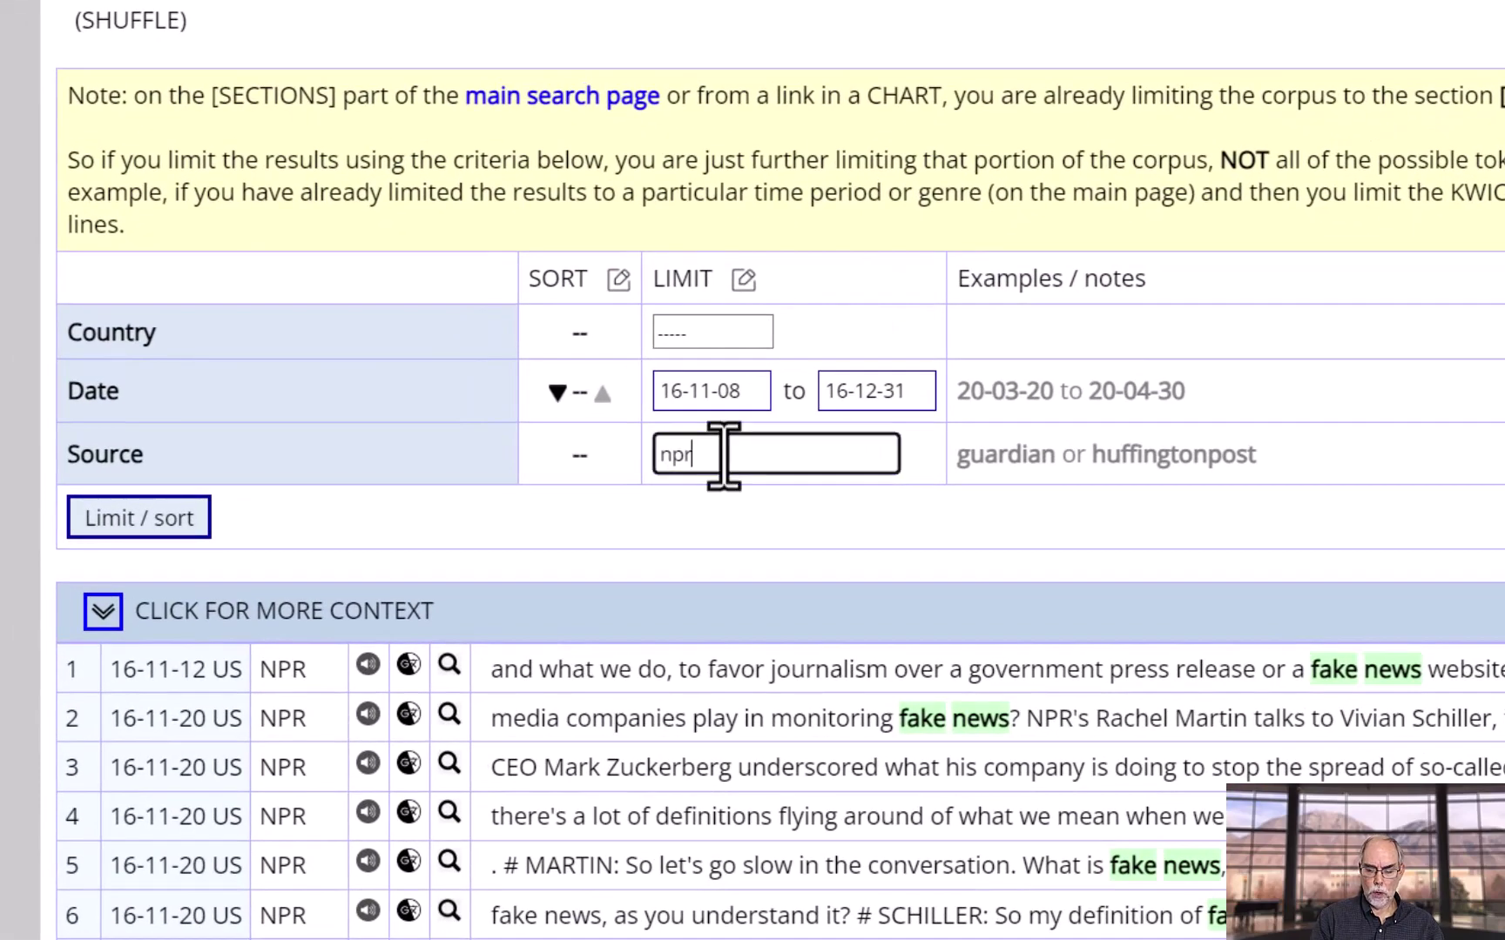
{"action": "double_click", "coordinate": [723, 454]}
{"action": "type", "text": "washington post"}
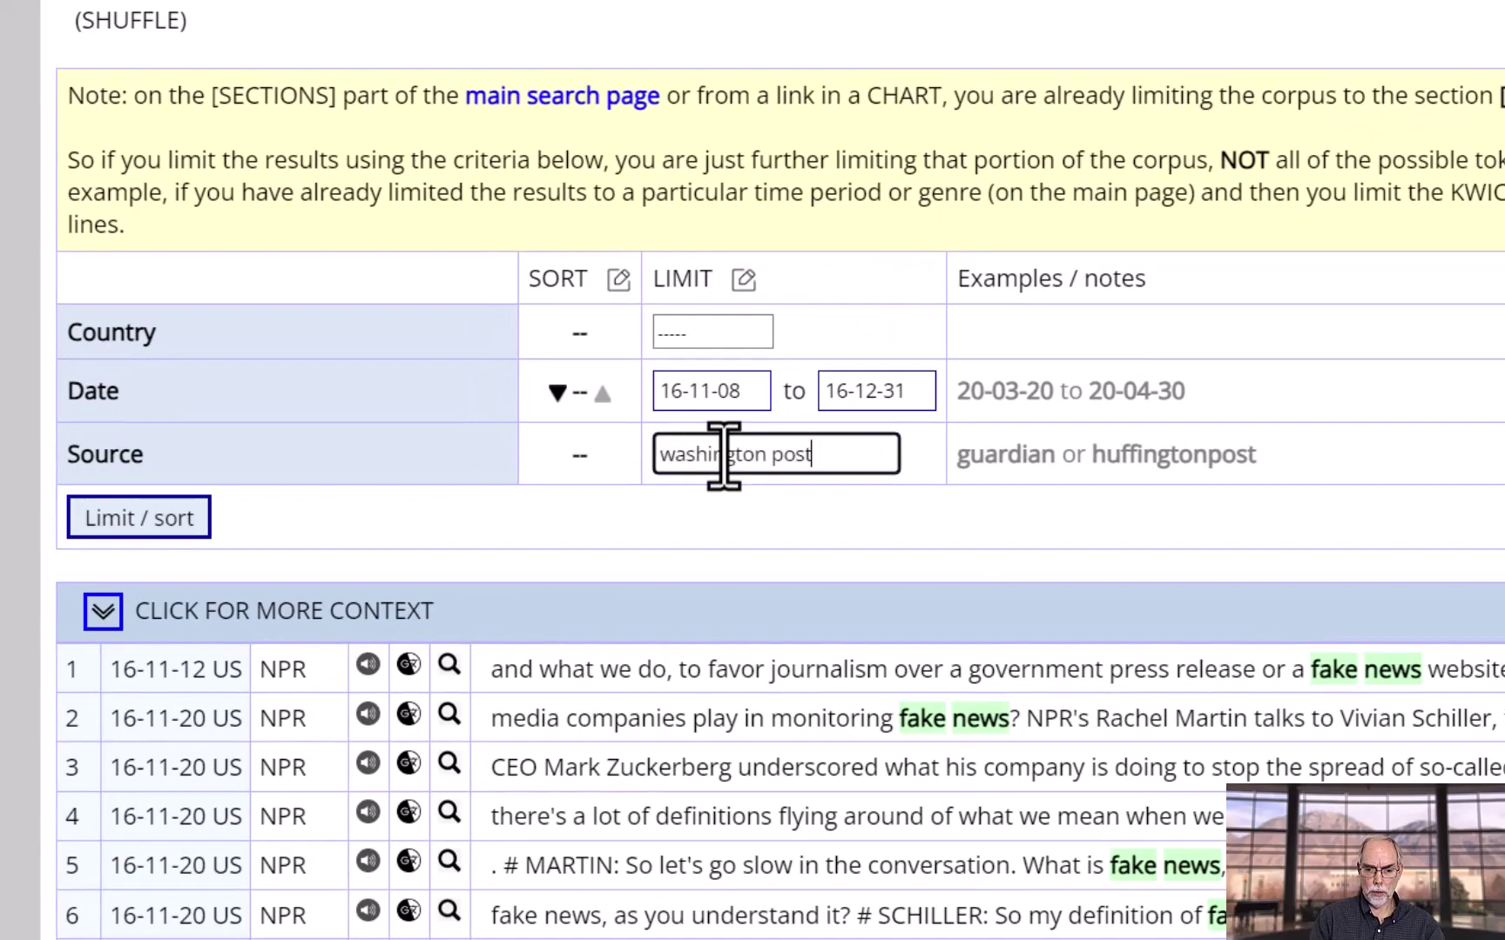
{"action": "left_click", "coordinate": [114, 527]}
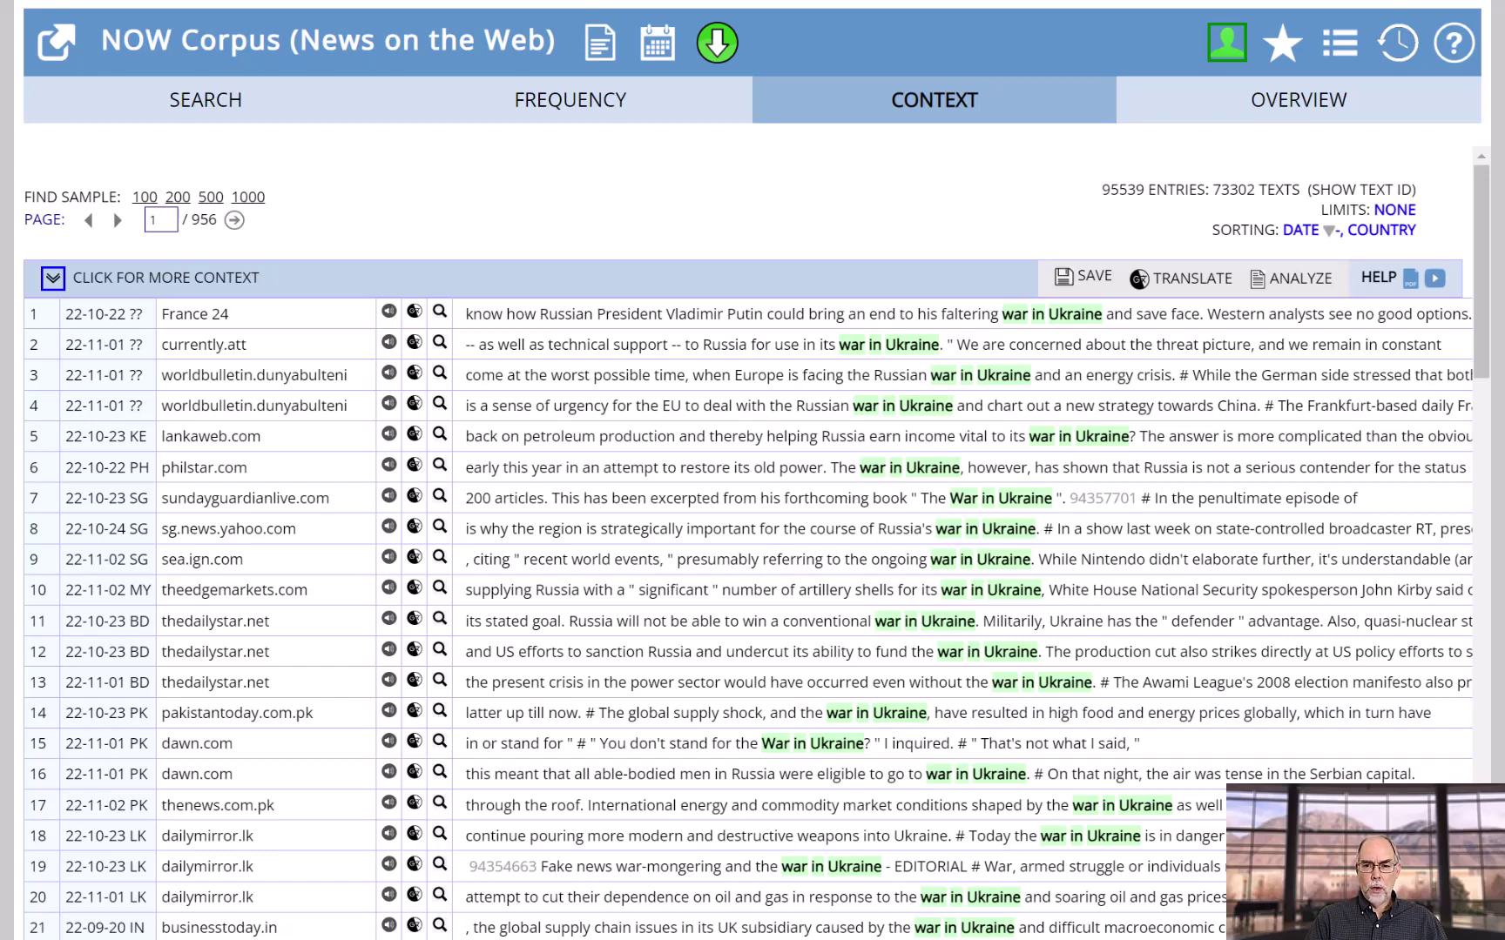
Scroll through the 95,539 war in ukraine KWIC lines and back to the top
{"action": "scroll", "coordinate": [749, 540], "scroll_direction": "down", "scroll_amount": 5}
{"action": "scroll", "coordinate": [749, 540], "scroll_direction": "down", "scroll_amount": 7}
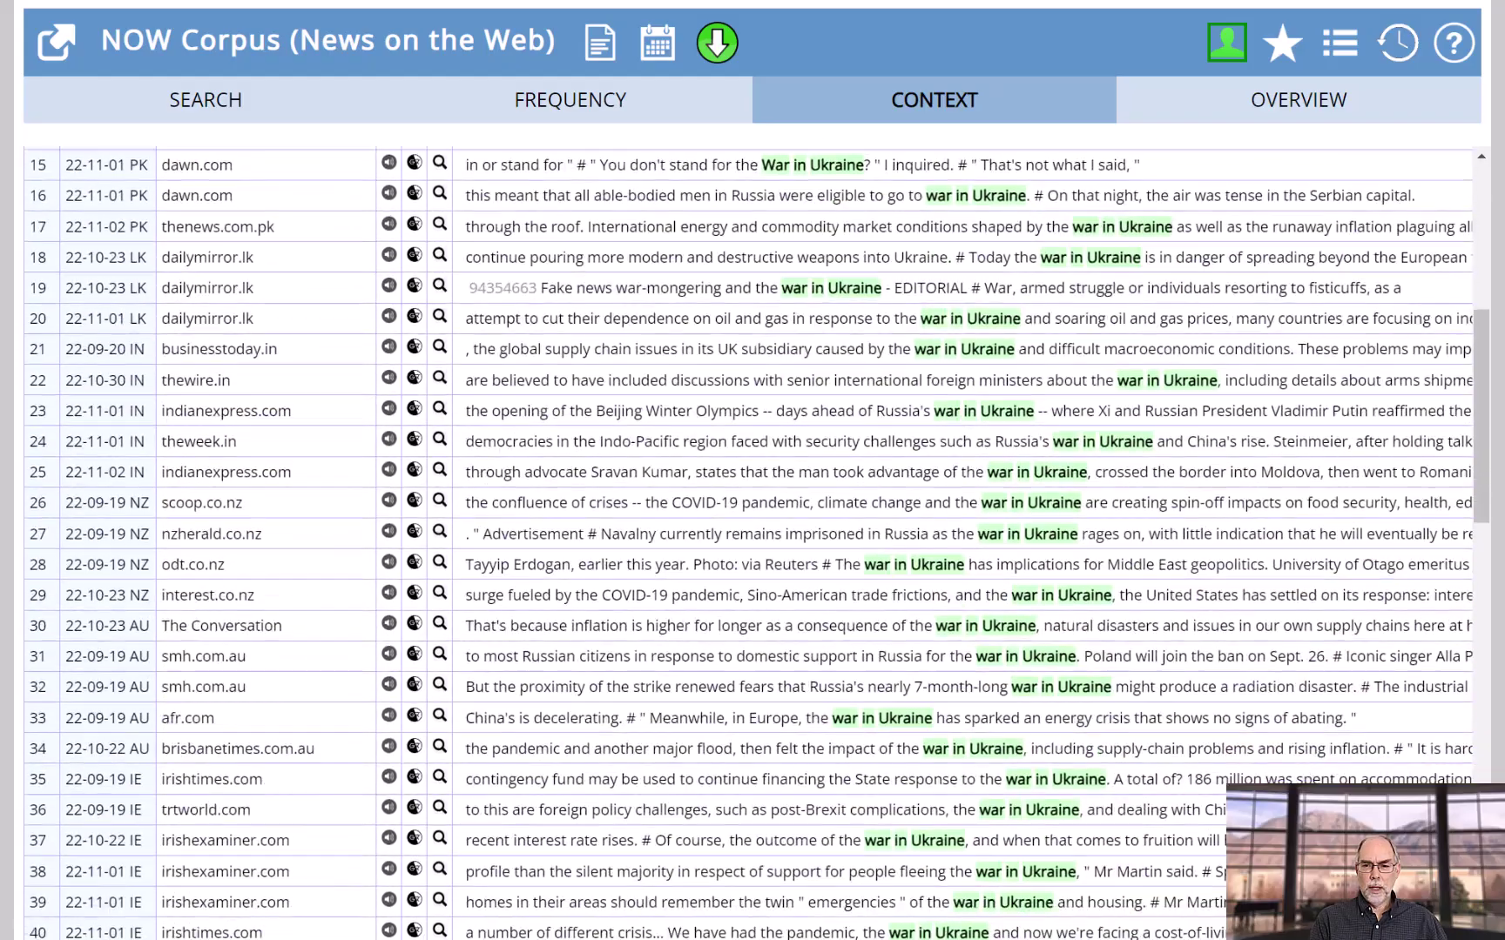
{"action": "scroll", "coordinate": [748, 539], "scroll_direction": "down", "scroll_amount": 3}
{"action": "scroll", "coordinate": [749, 540], "scroll_direction": "up", "scroll_amount": 6}
{"action": "scroll", "coordinate": [749, 540], "scroll_direction": "up", "scroll_amount": 6}
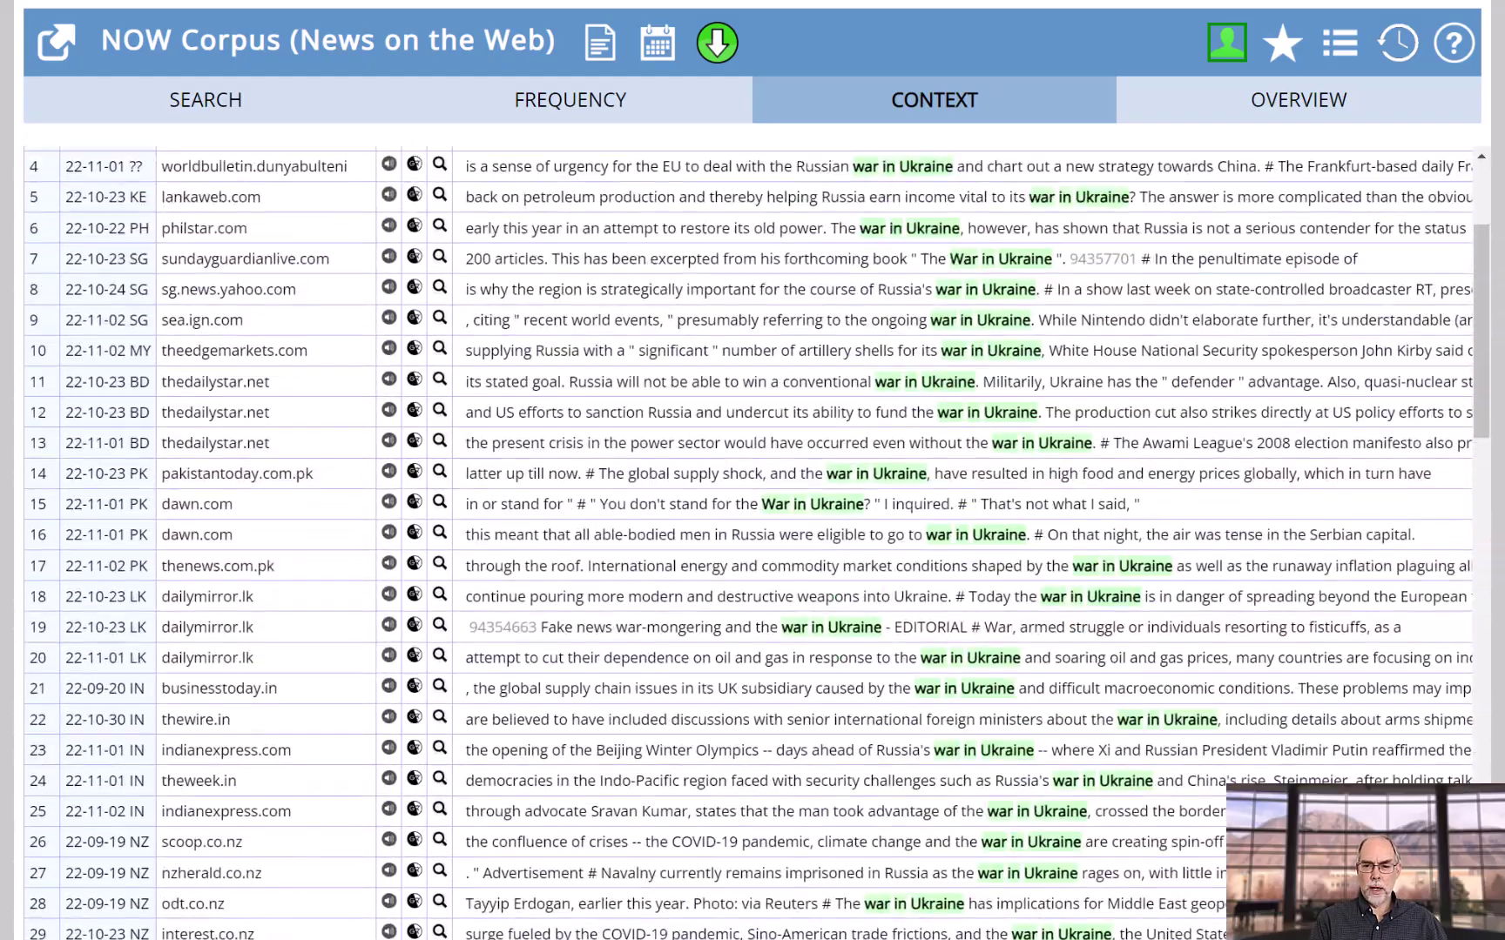
{"action": "scroll", "coordinate": [748, 540], "scroll_direction": "up", "scroll_amount": 4}
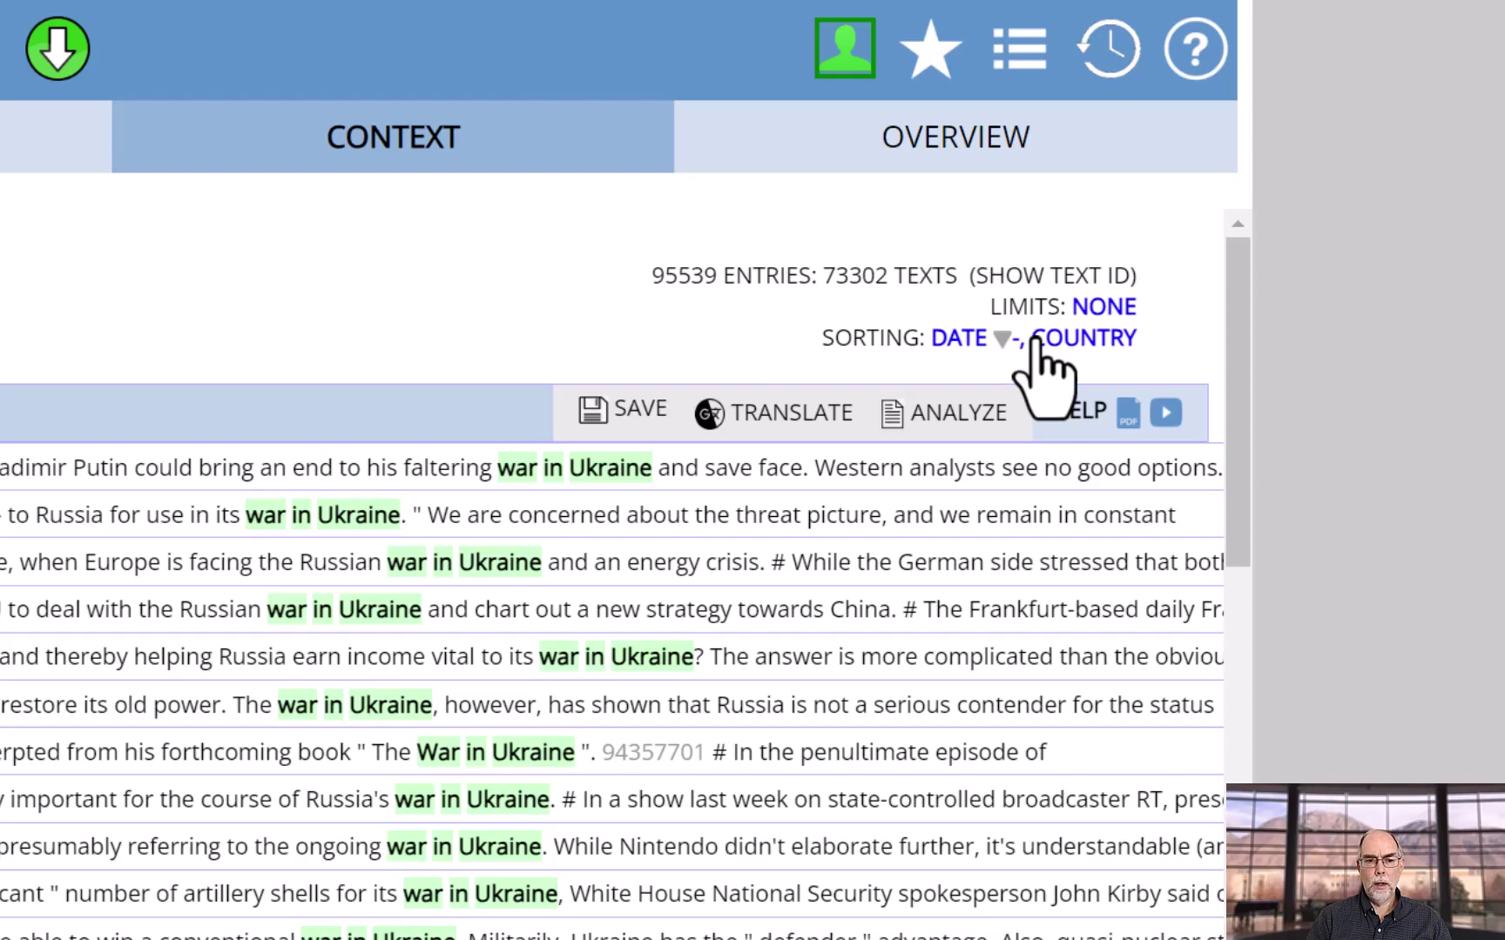
Clear the current sort order in the sort and limit settings
{"action": "left_click", "coordinate": [1036, 342]}
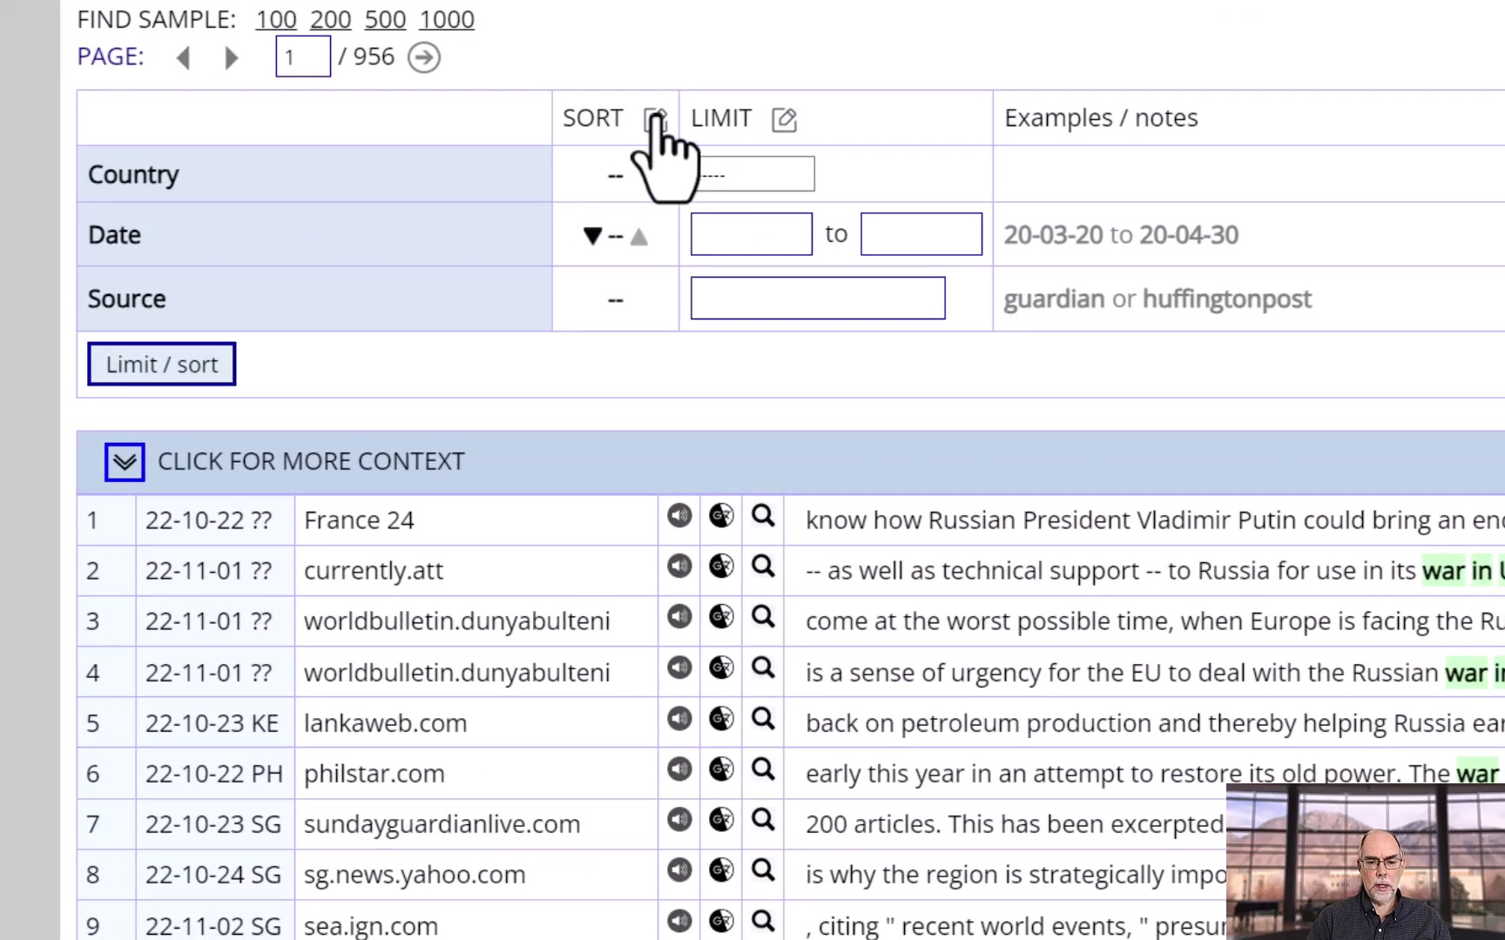
{"action": "left_click", "coordinate": [654, 117]}
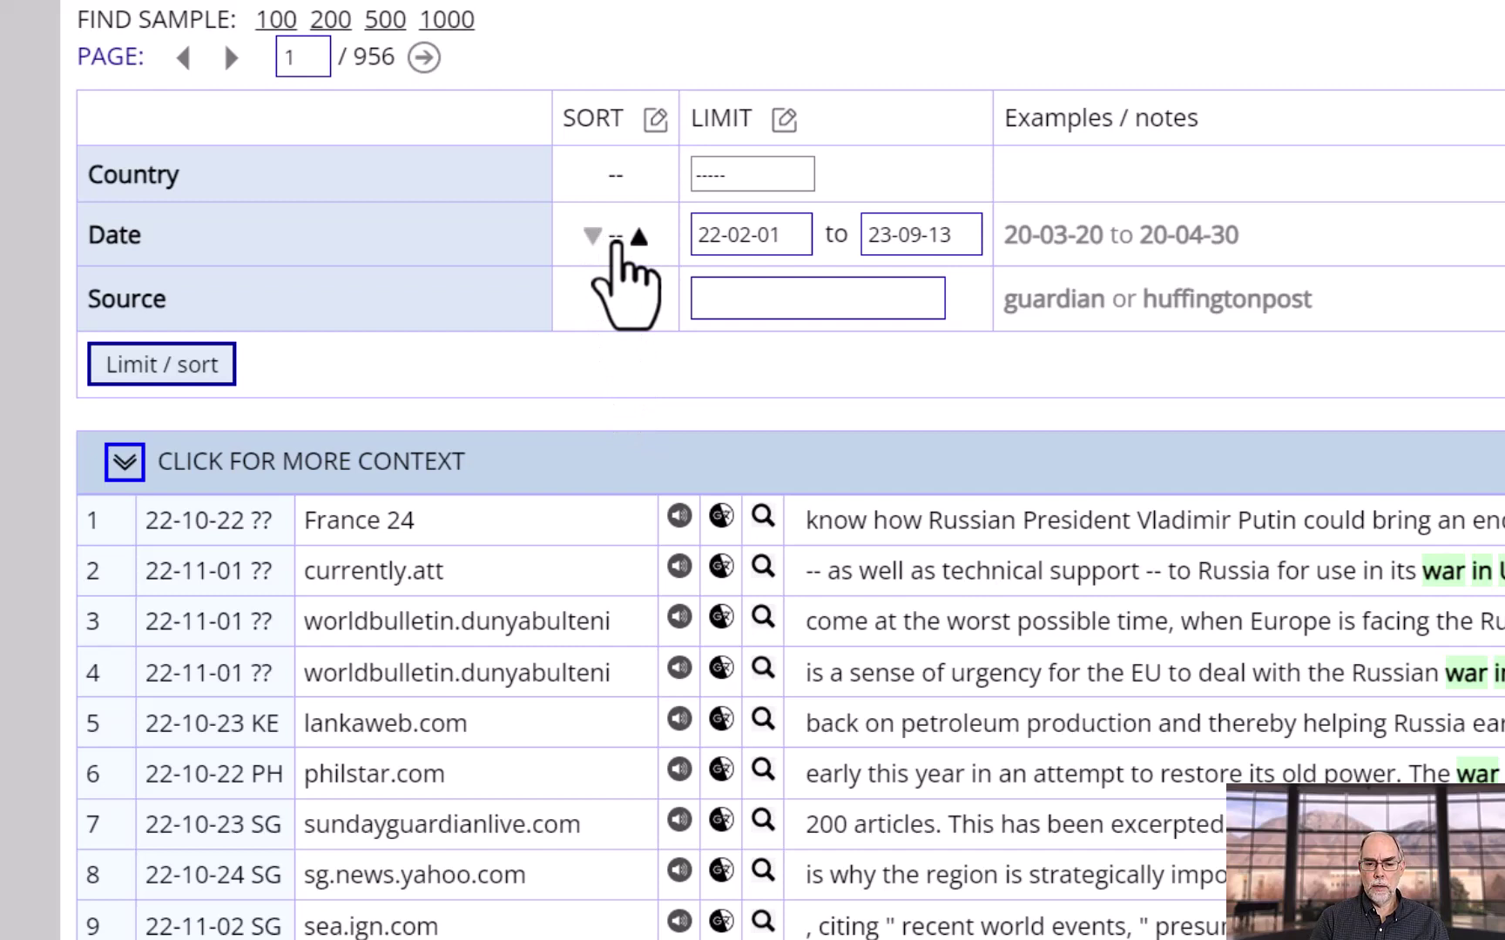
Sort by date then country and apply the 22-02-01 to 23-09-13 date limit
{"action": "left_click", "coordinate": [615, 245]}
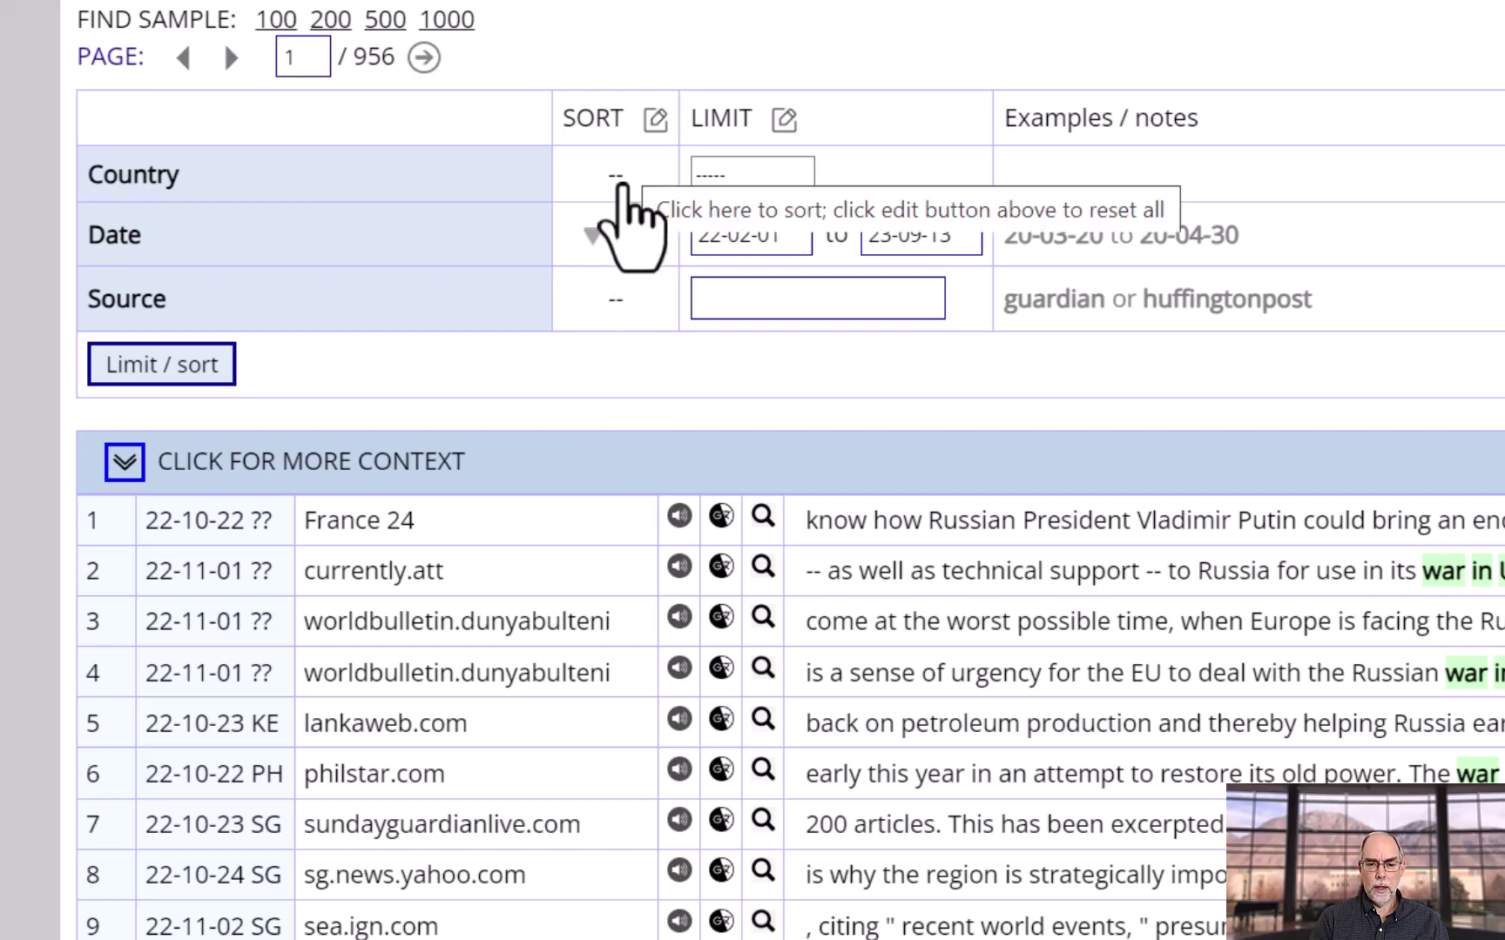
{"action": "left_click", "coordinate": [620, 183]}
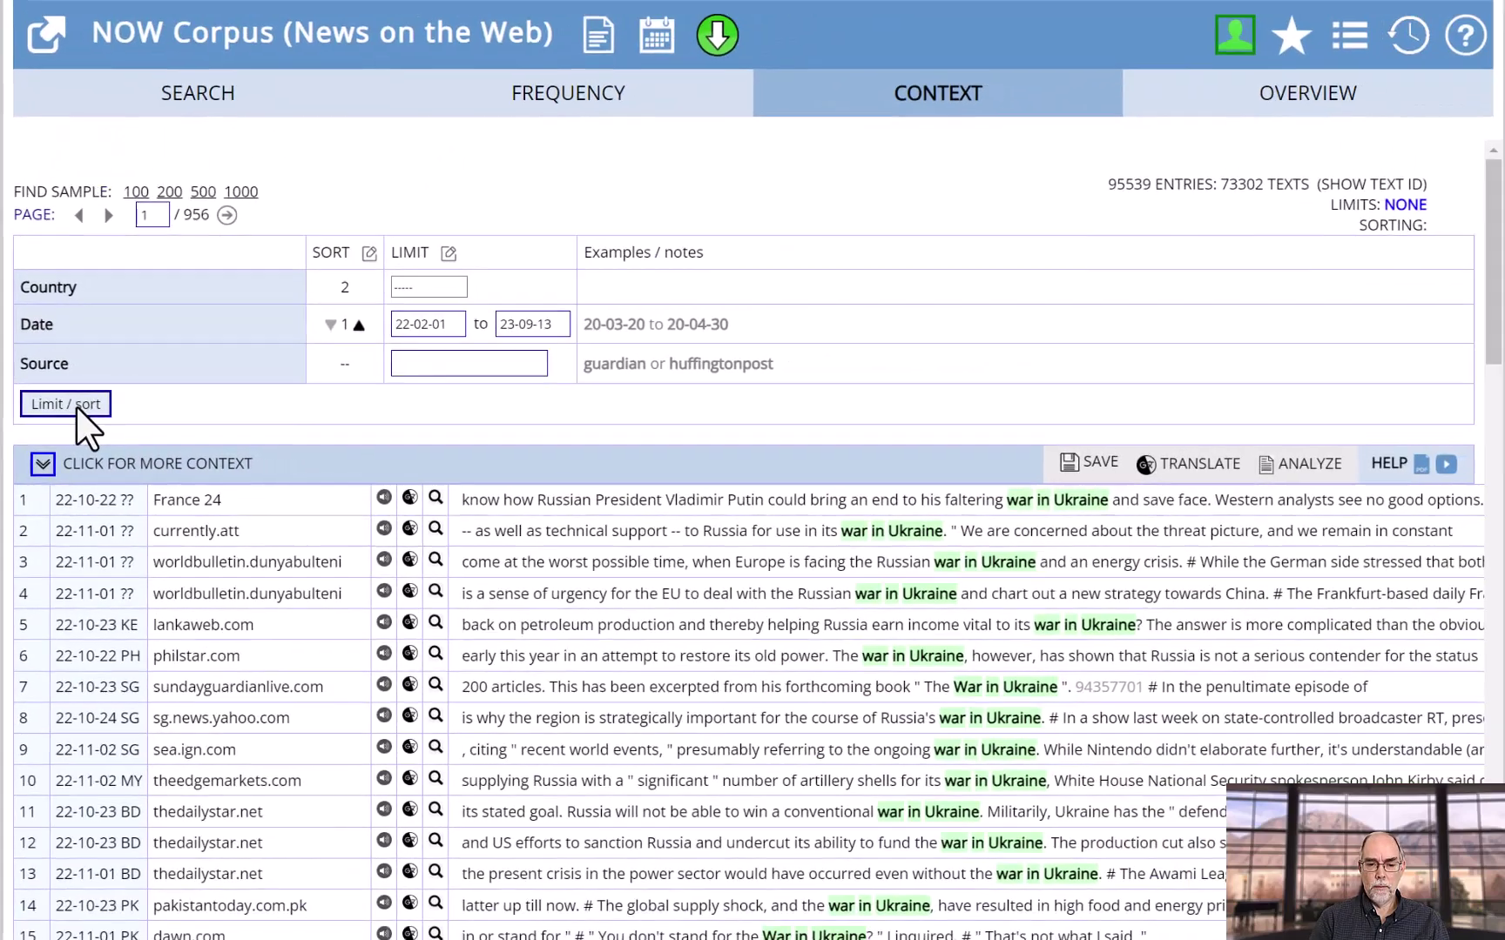
{"action": "left_click", "coordinate": [161, 364]}
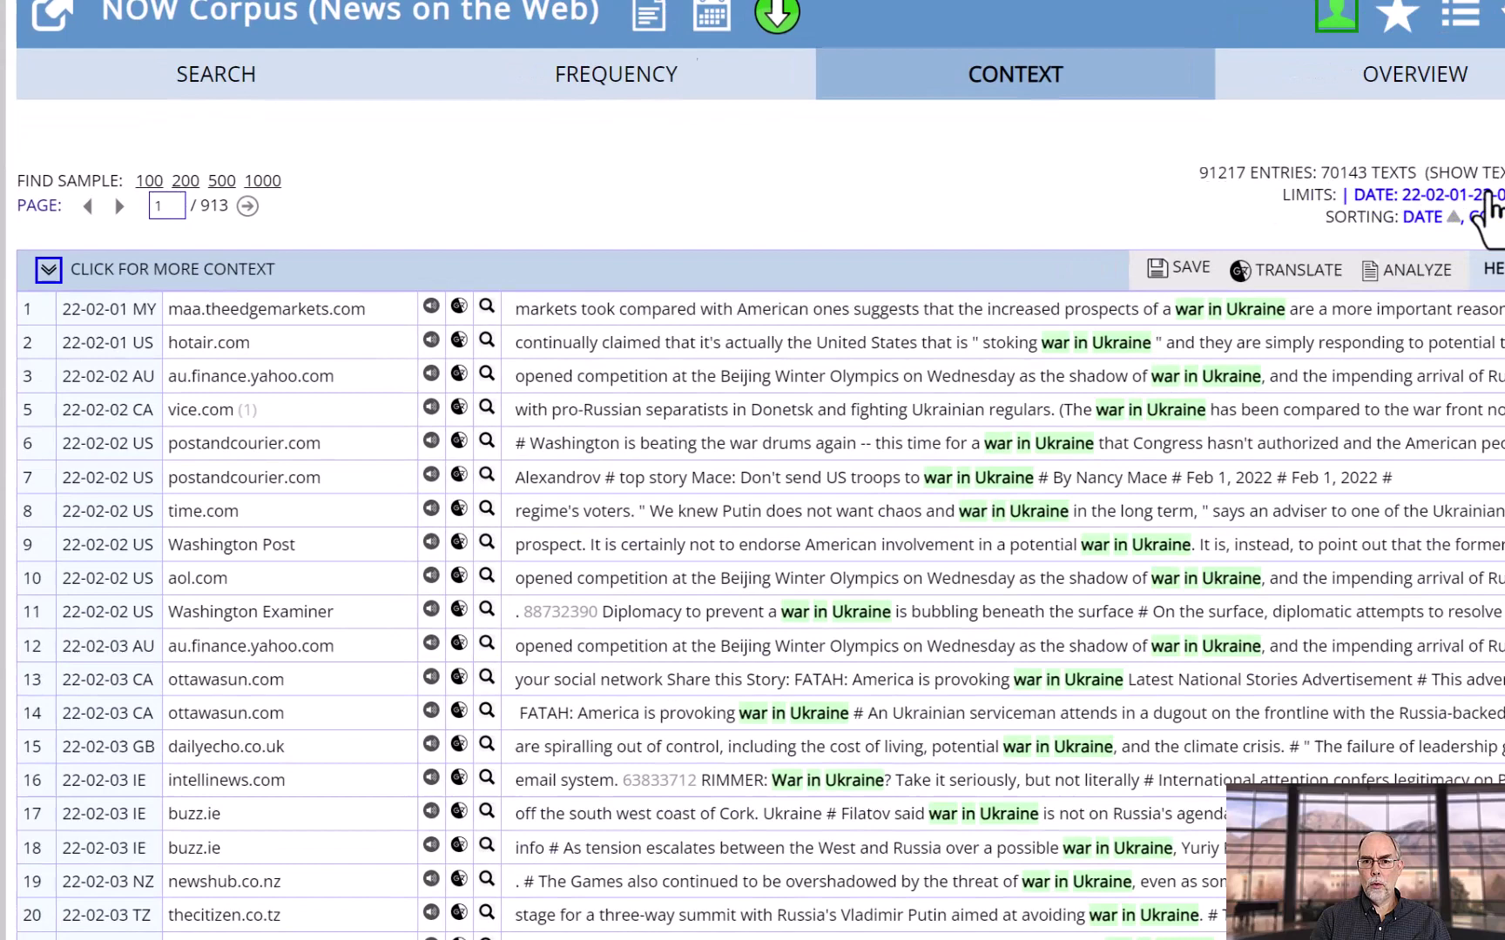
Switch the date sort to descending so the newest lines appear first
{"action": "left_click", "coordinate": [1367, 207]}
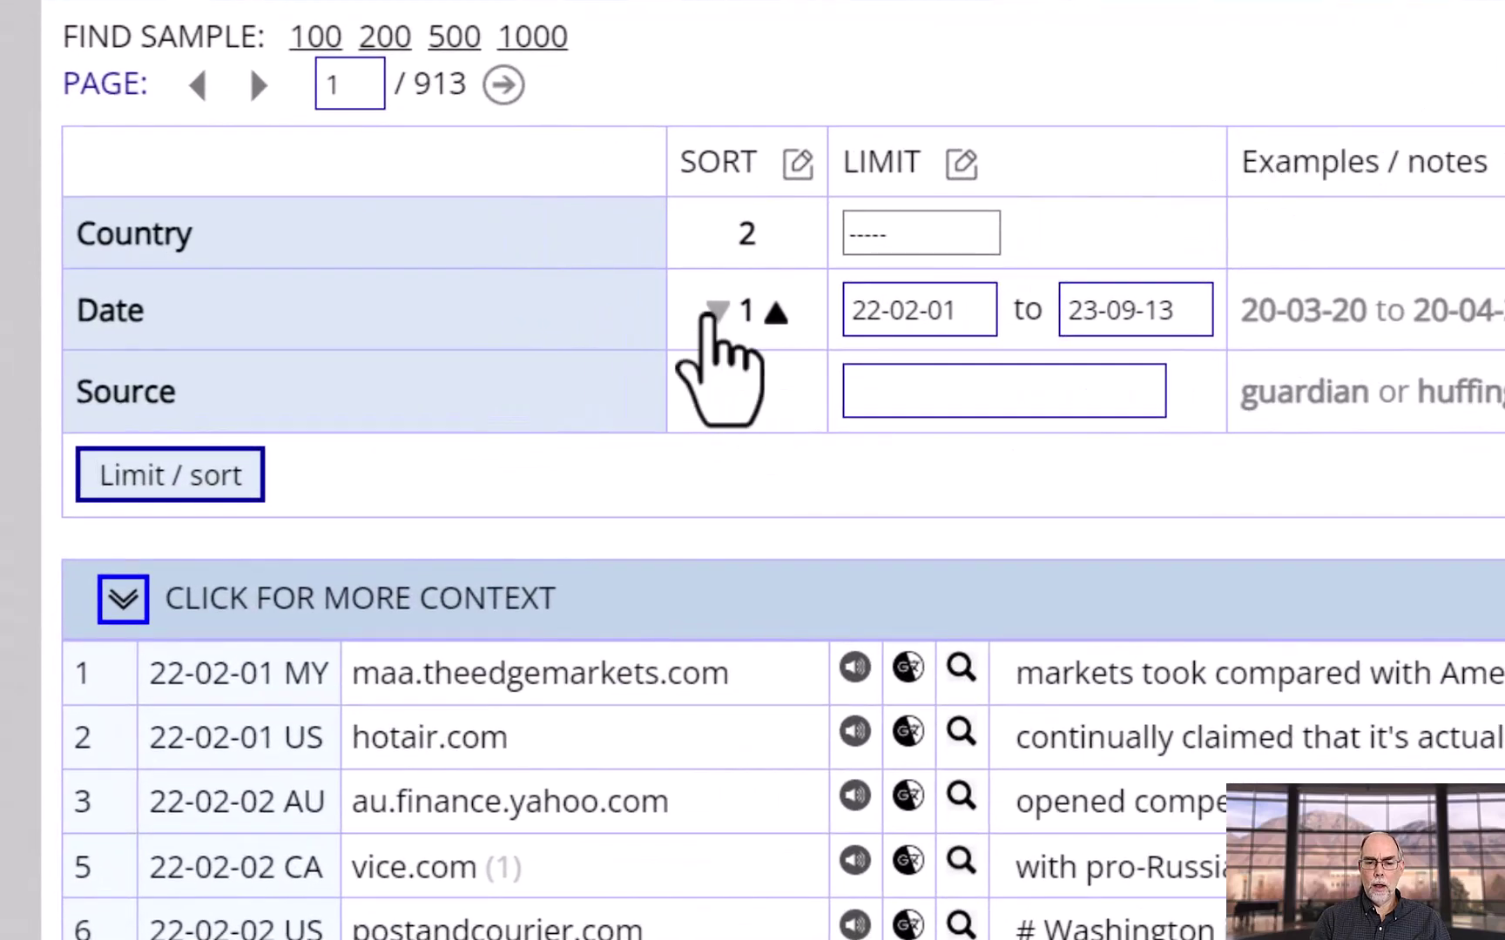
{"action": "left_click", "coordinate": [716, 311]}
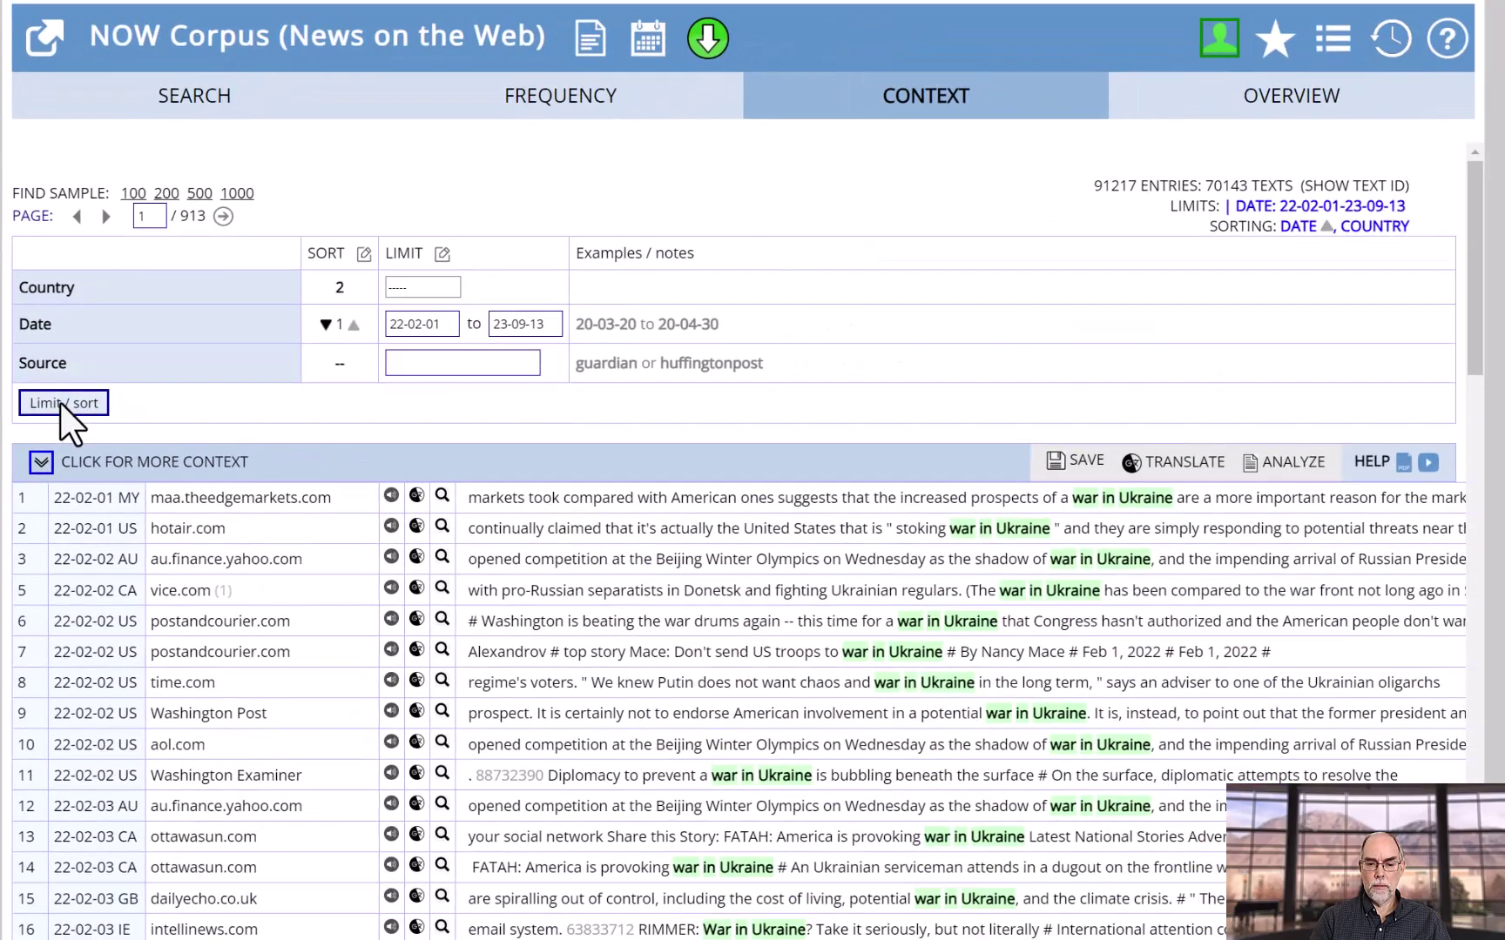
{"action": "left_click", "coordinate": [61, 404]}
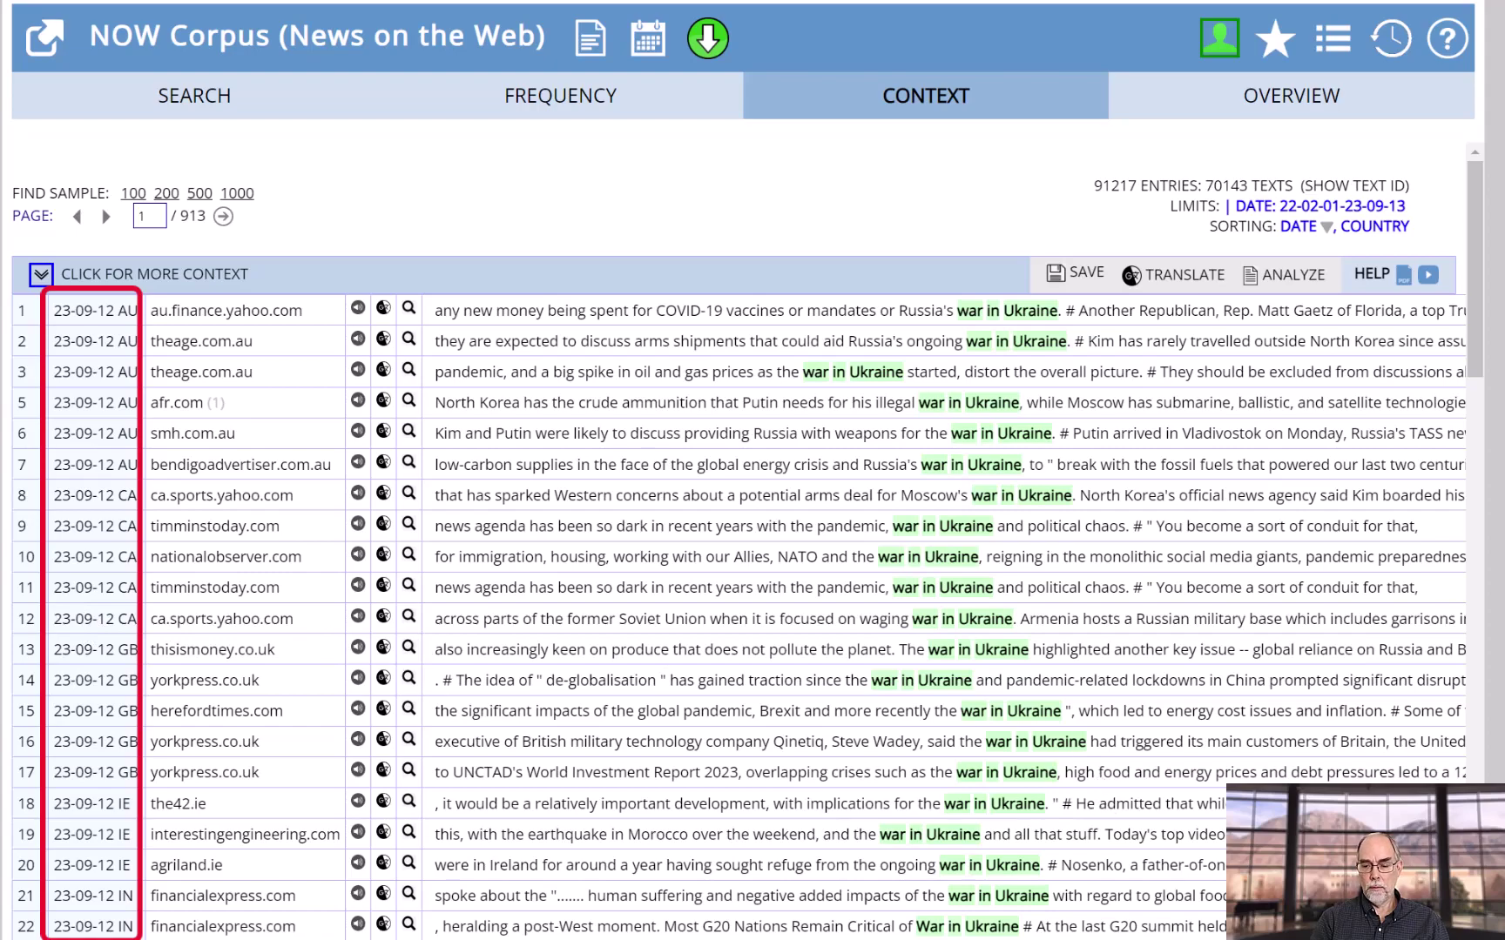
Reset the sort keys, then make country the first key and date the second
{"action": "left_click", "coordinate": [1285, 226]}
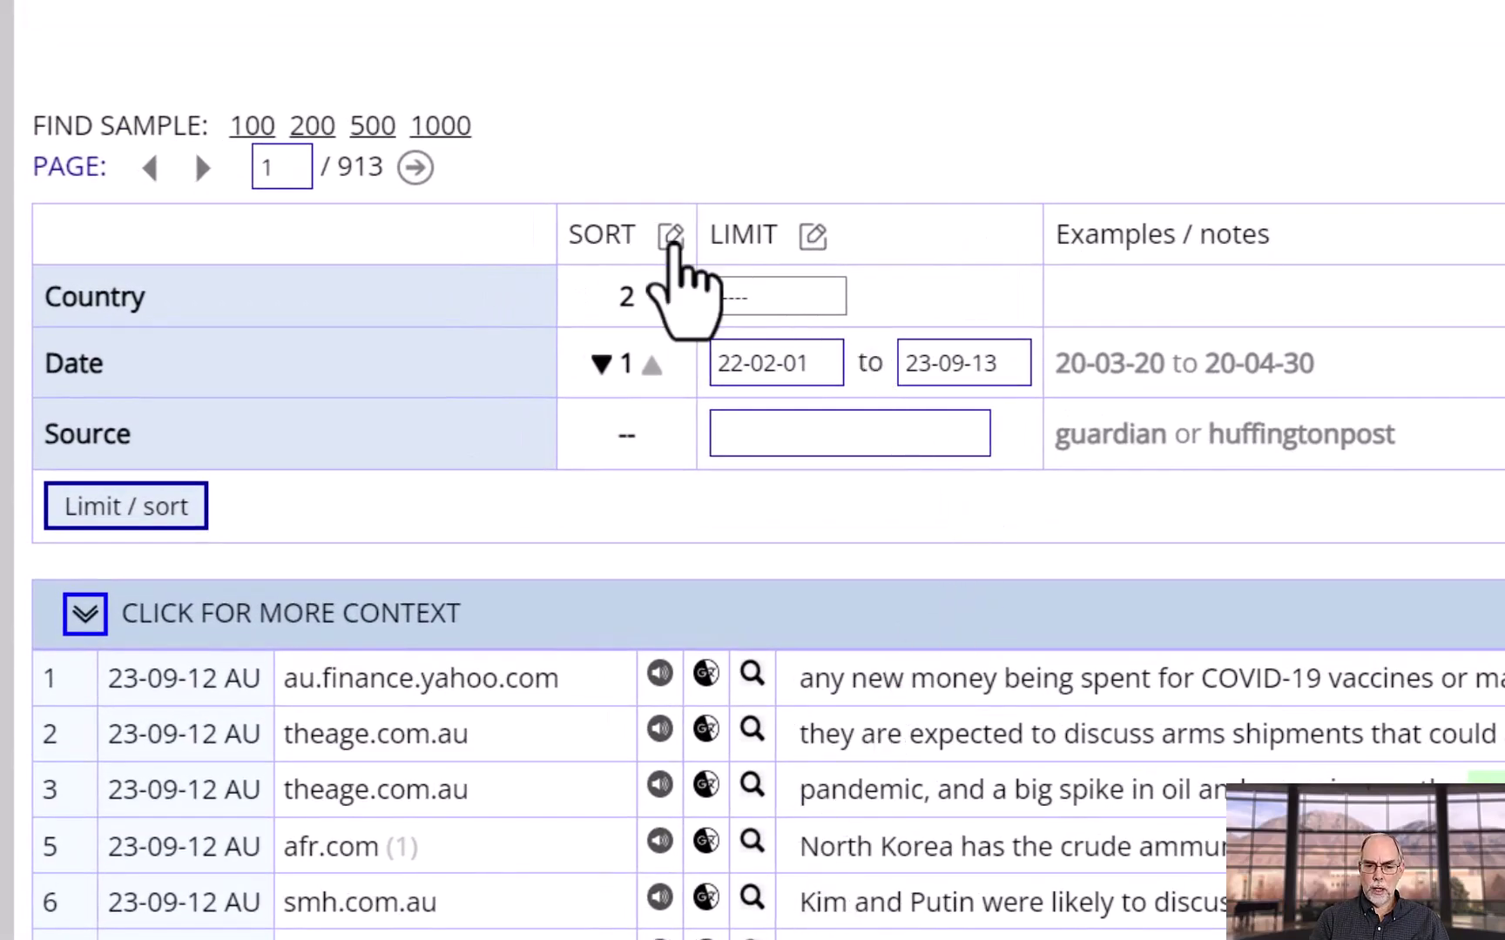
{"action": "left_click", "coordinate": [671, 236]}
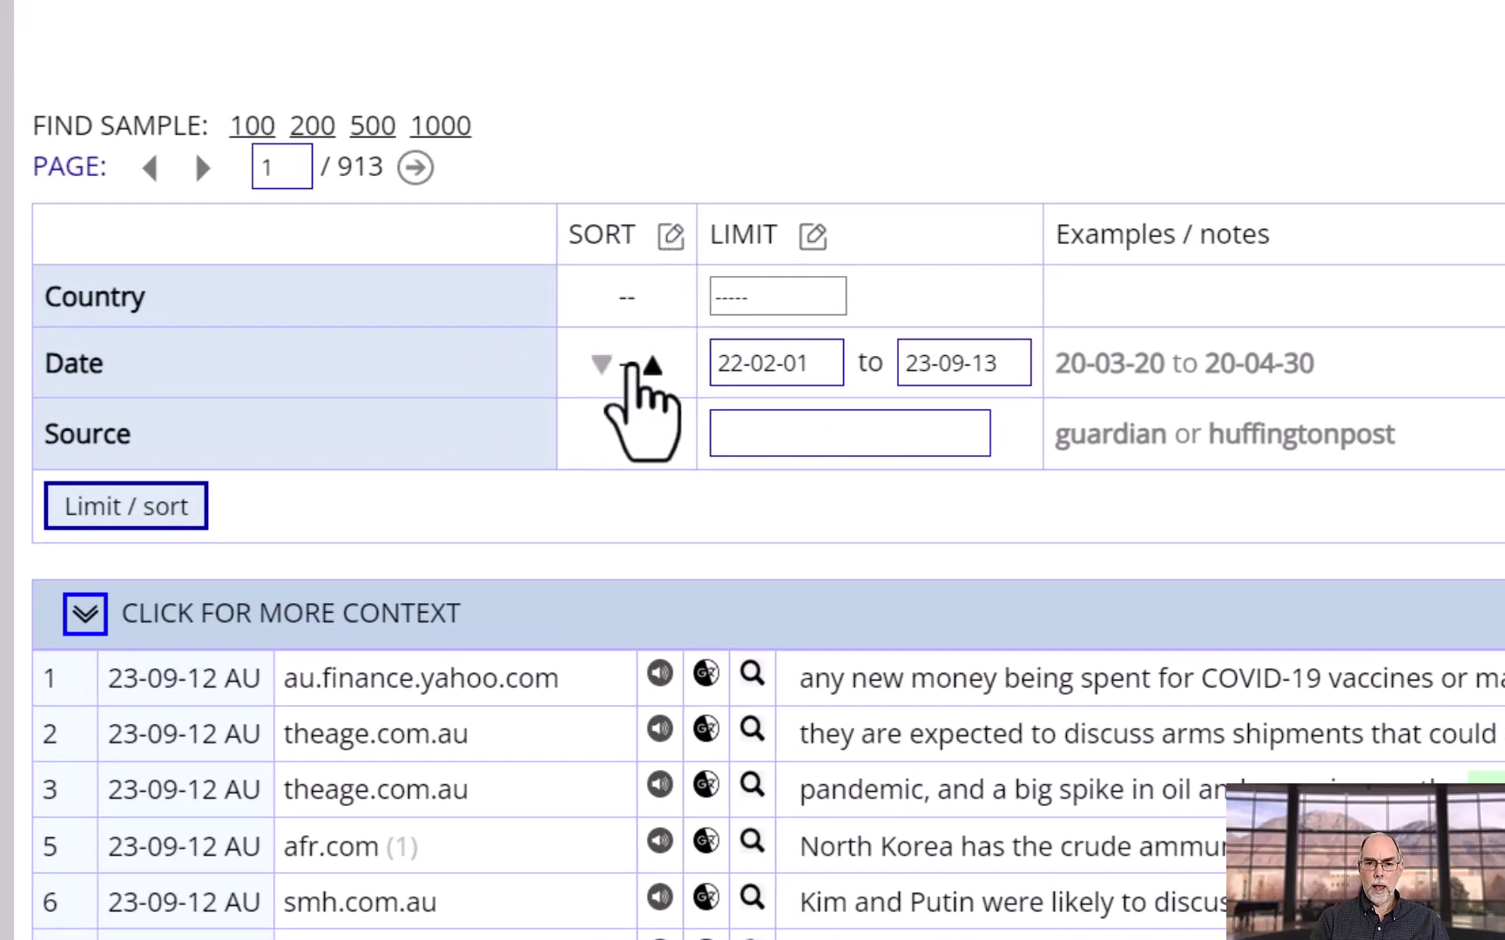
{"action": "left_click", "coordinate": [624, 297]}
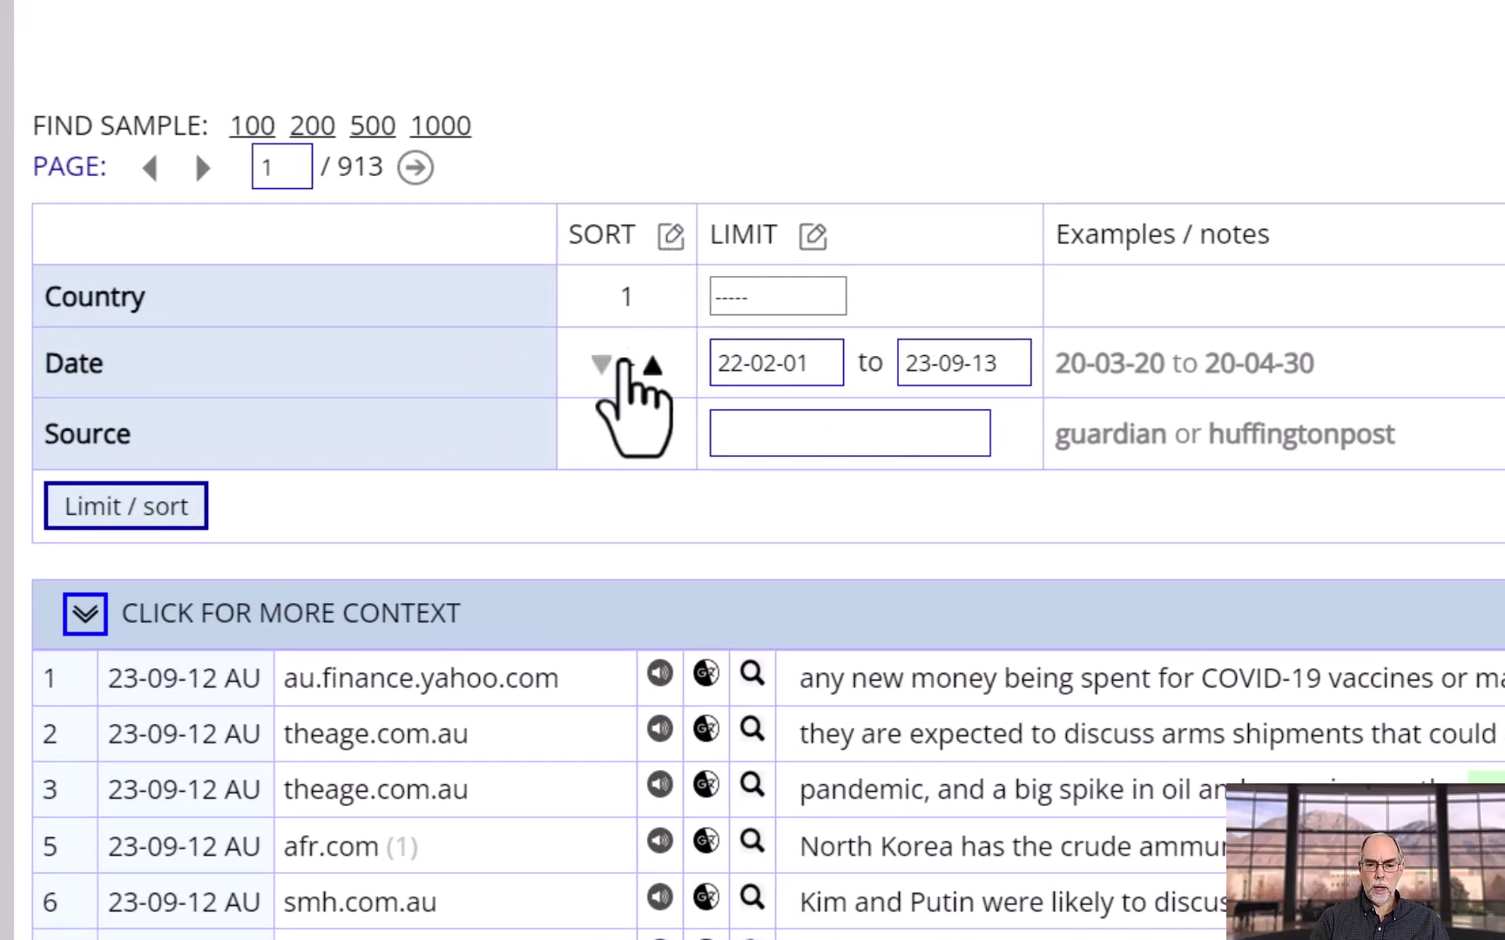
{"action": "left_click", "coordinate": [625, 364]}
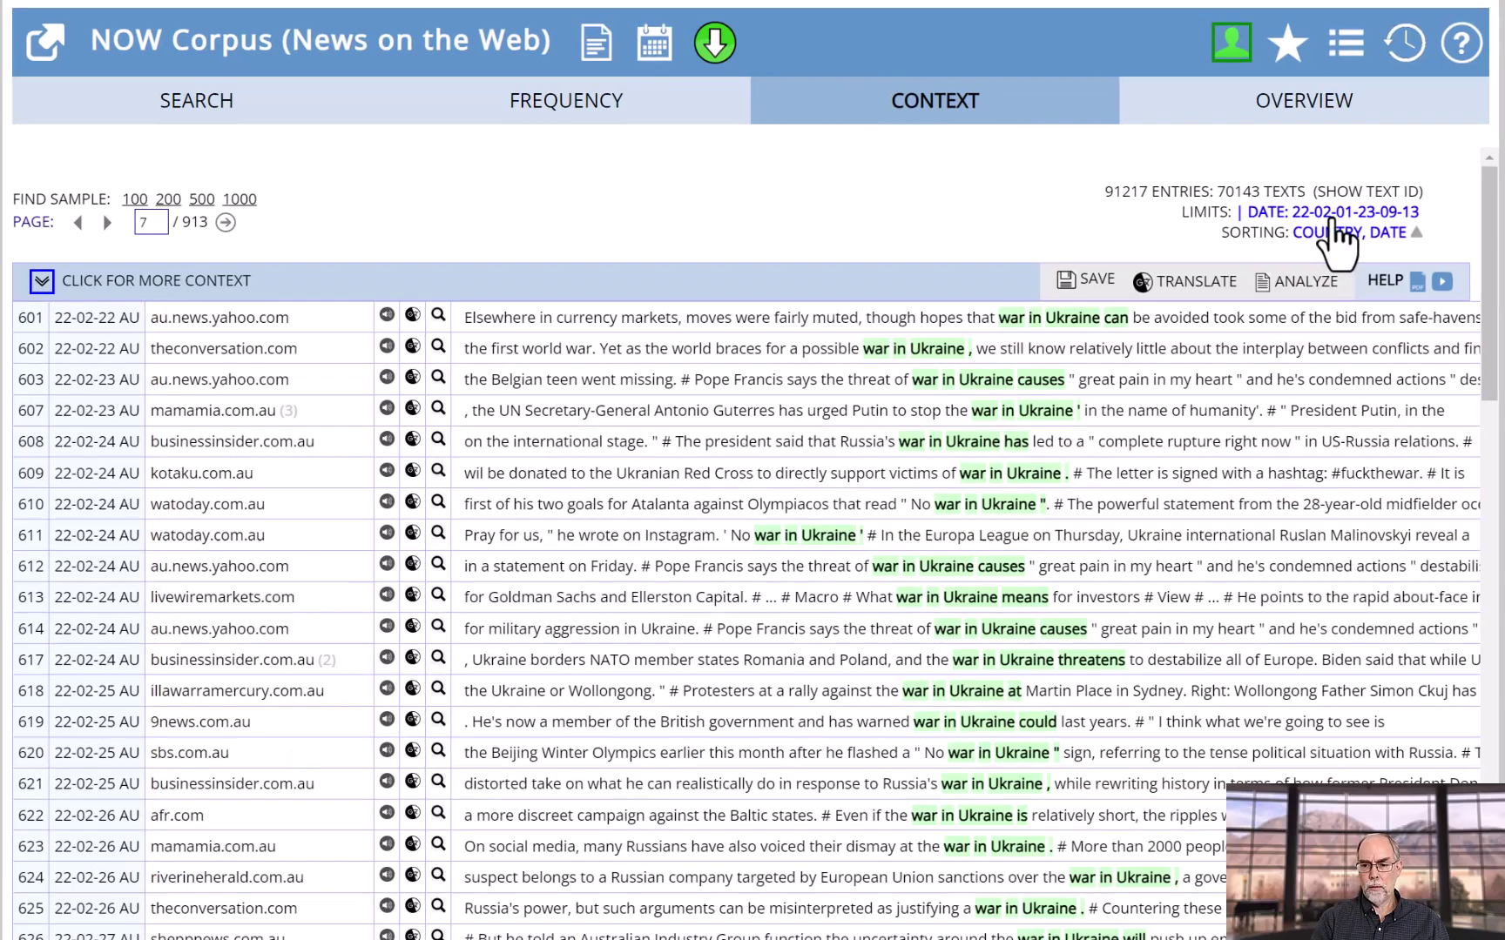
Clear both sort keys and the 22-02-01 to 23-09-13 date limit
{"action": "left_click", "coordinate": [1324, 230]}
{"action": "left_click", "coordinate": [759, 273]}
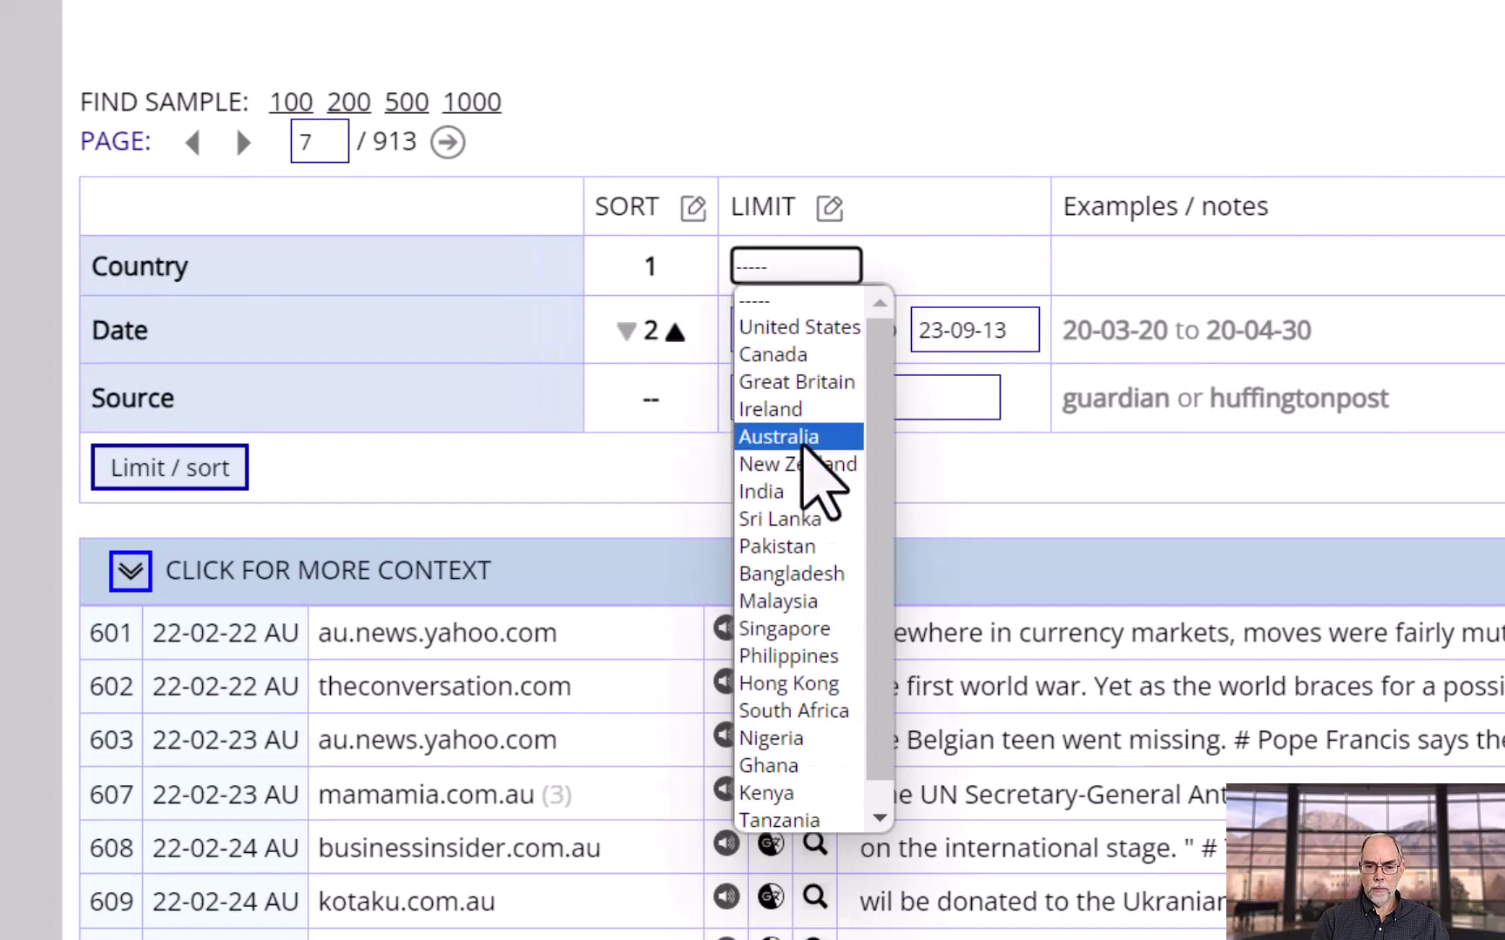
{"action": "key", "text": "Escape"}
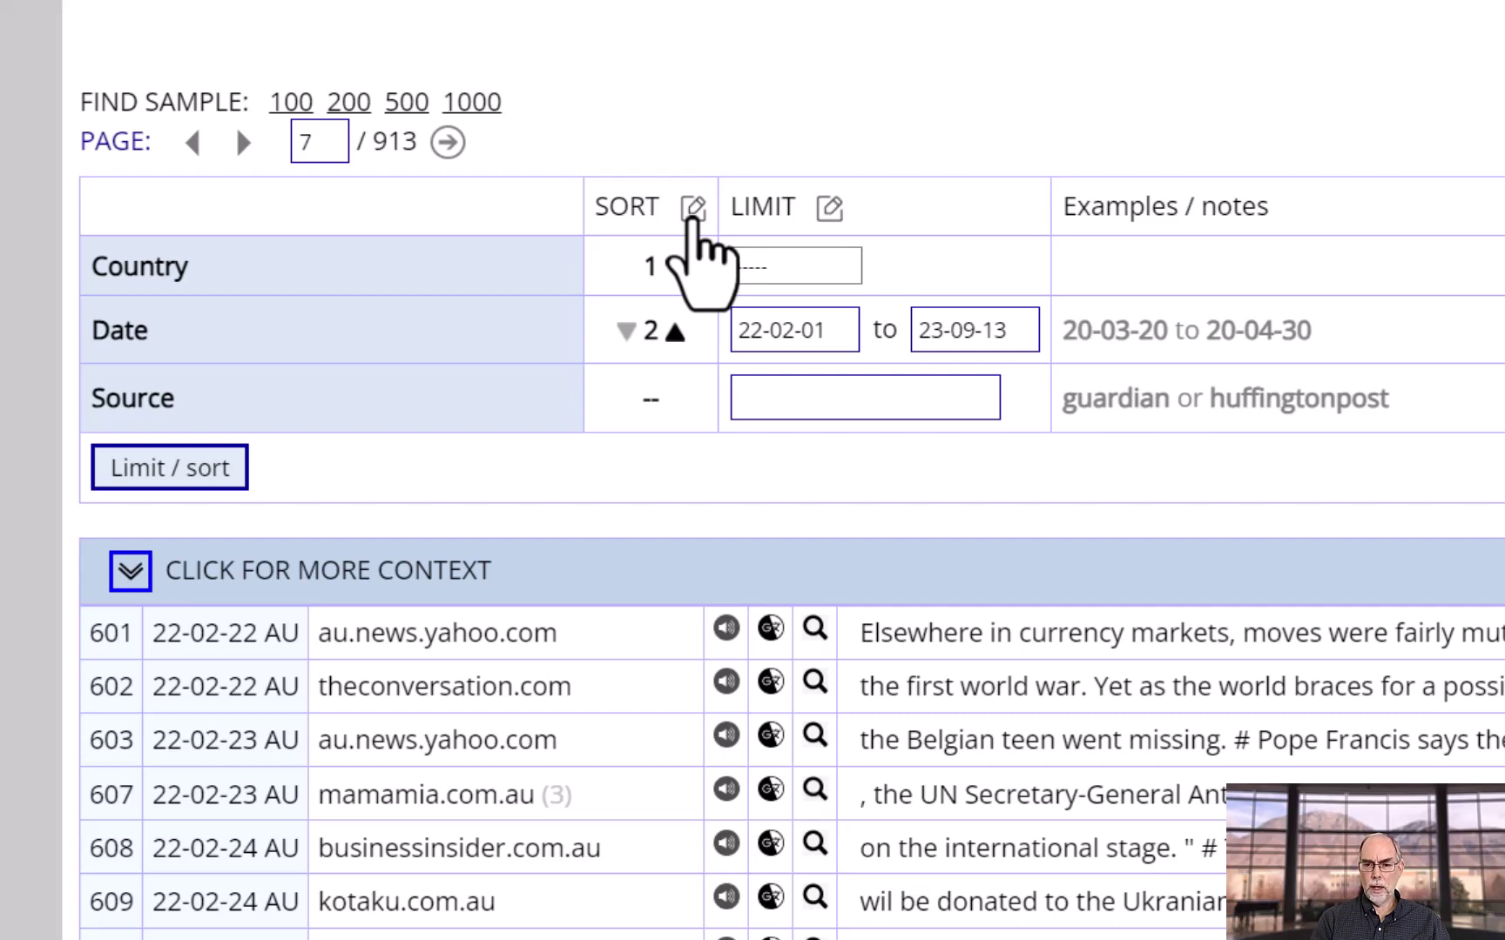
{"action": "left_click", "coordinate": [693, 213]}
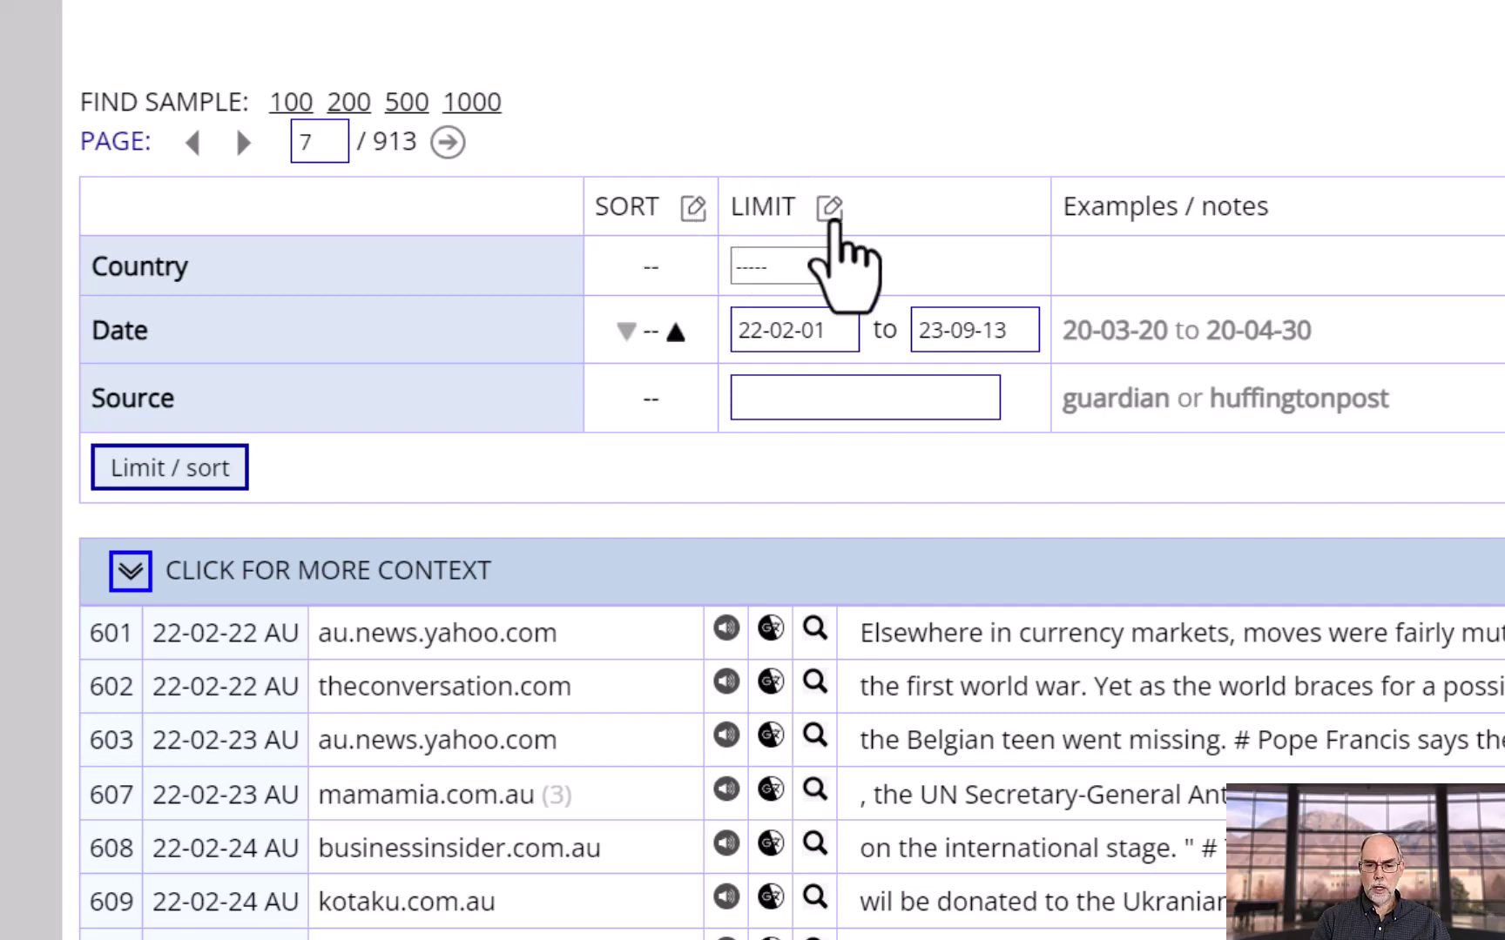
{"action": "left_click", "coordinate": [832, 214]}
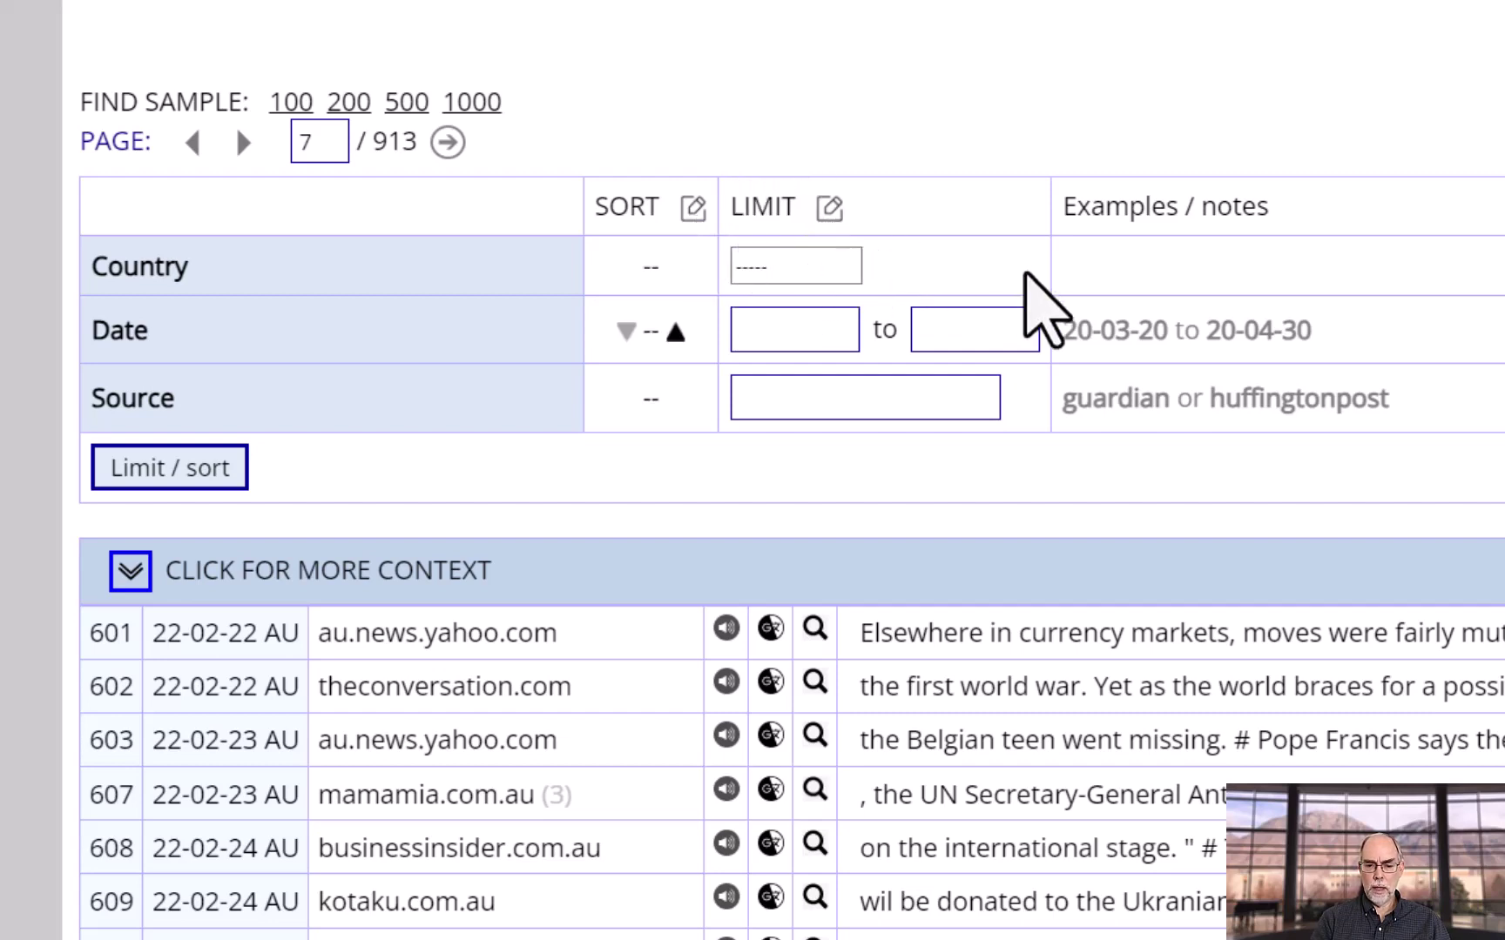